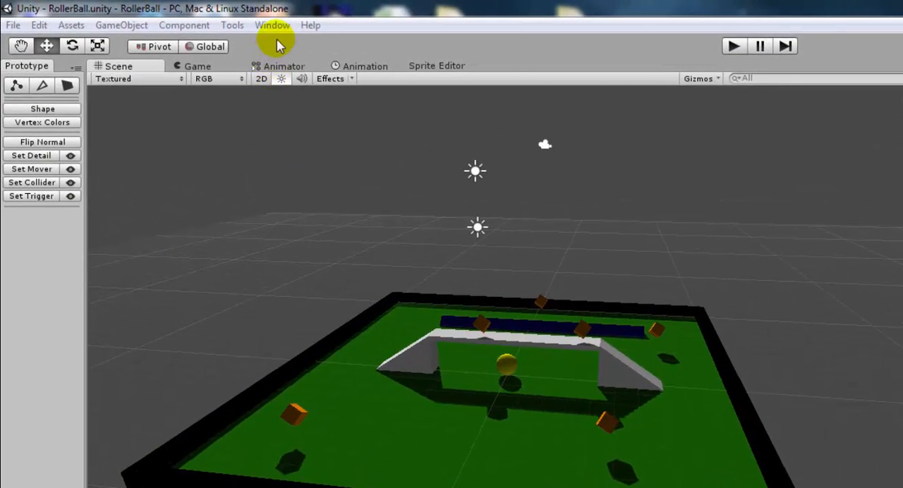
pyautogui.click(272, 26)
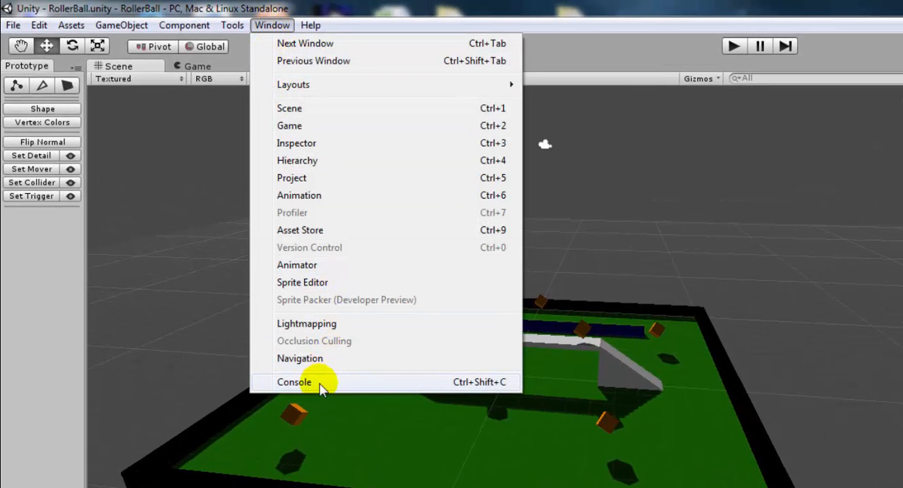
pyautogui.click(343, 463)
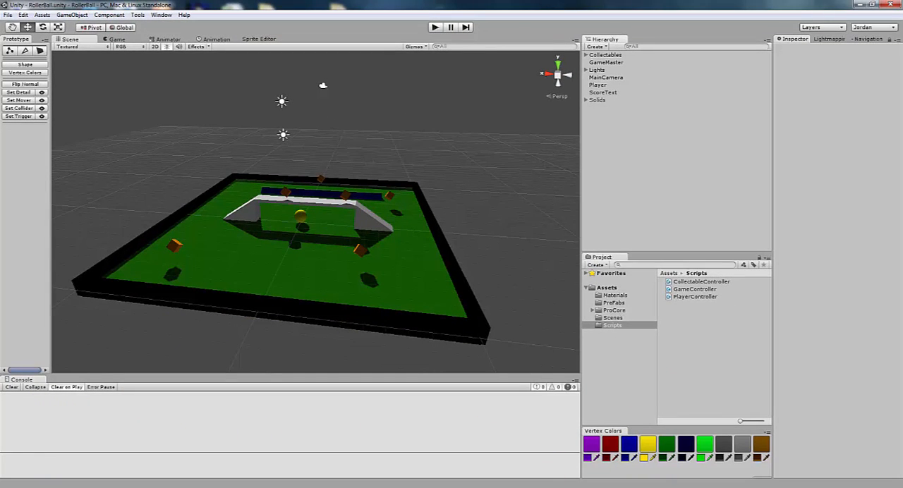
# - Inspect the CollectableController, GameController and PlayerController scripts and the components of the GameMaster object
pyautogui.click(694, 283)
pyautogui.click(697, 297)
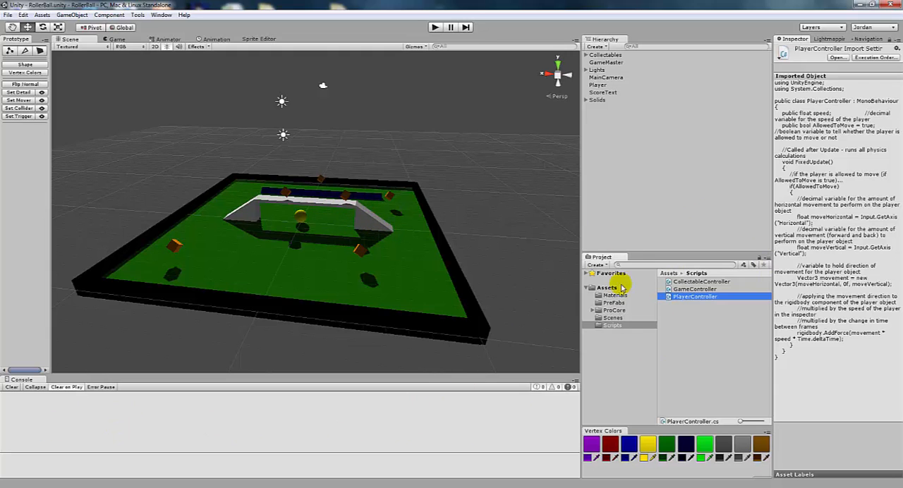
pyautogui.click(606, 63)
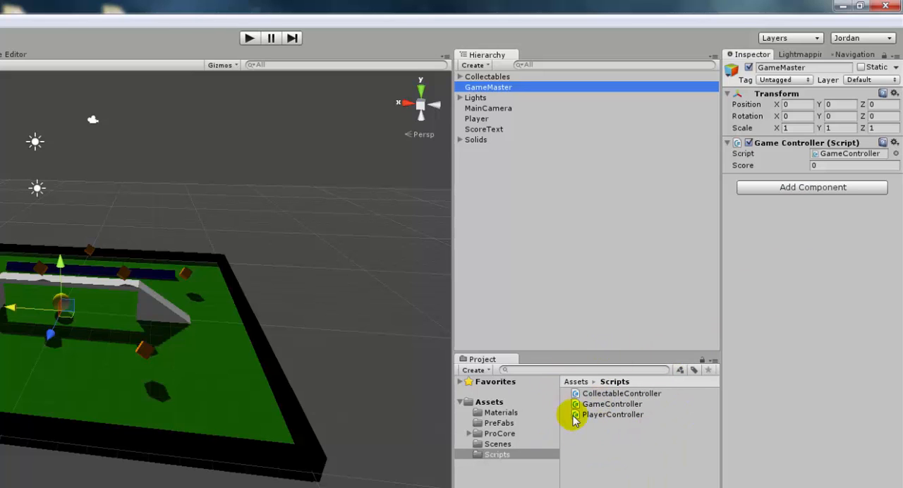
pyautogui.click(610, 393)
pyautogui.click(612, 404)
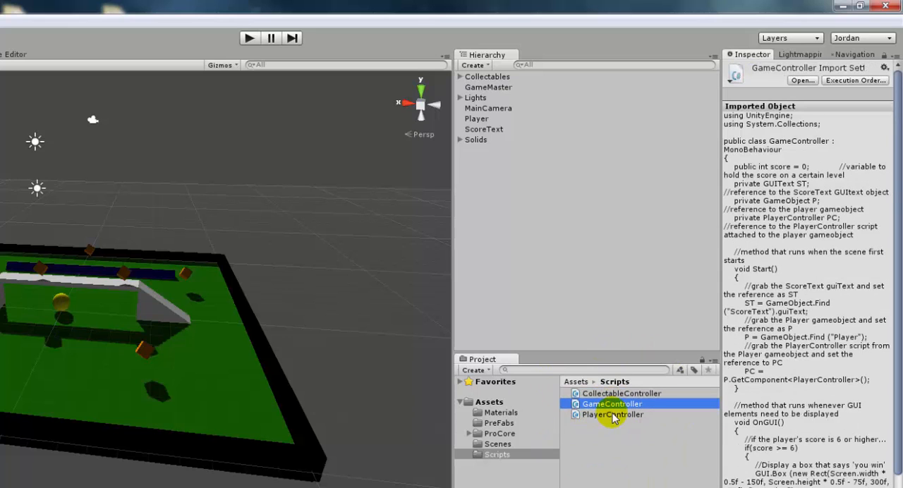
pyautogui.click(613, 416)
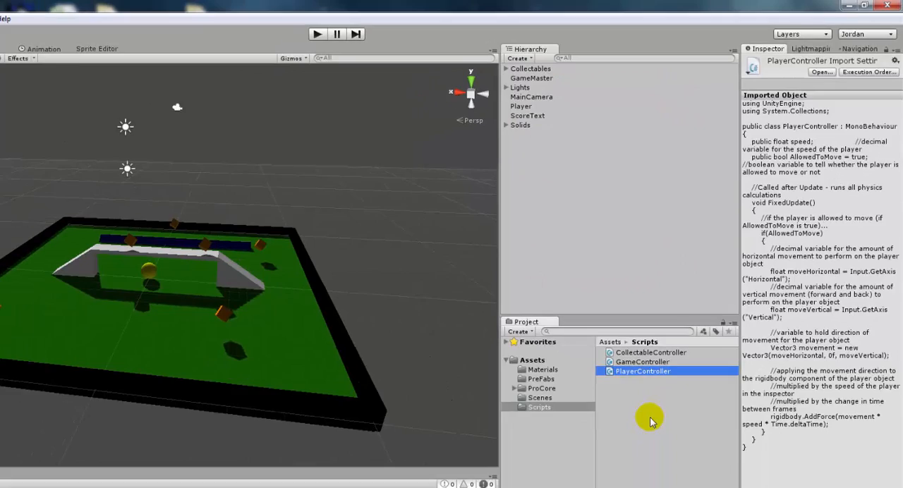
pyautogui.click(650, 421)
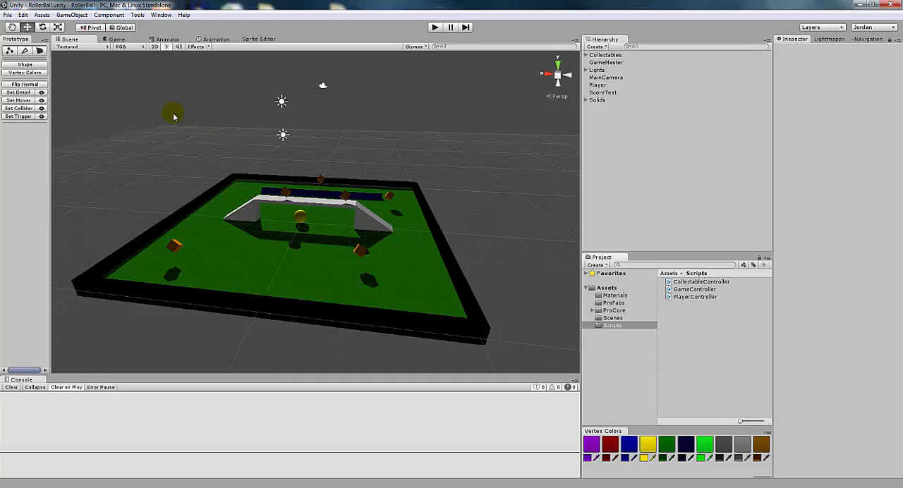
# - Preview the level in the Game view, return to the Scene view and inspect the bridge's ramp
pyautogui.click(116, 40)
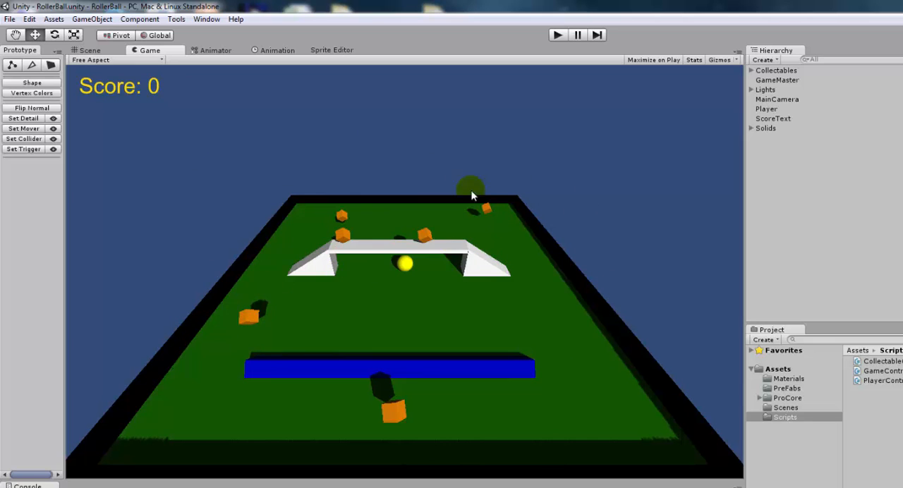
pyautogui.click(90, 51)
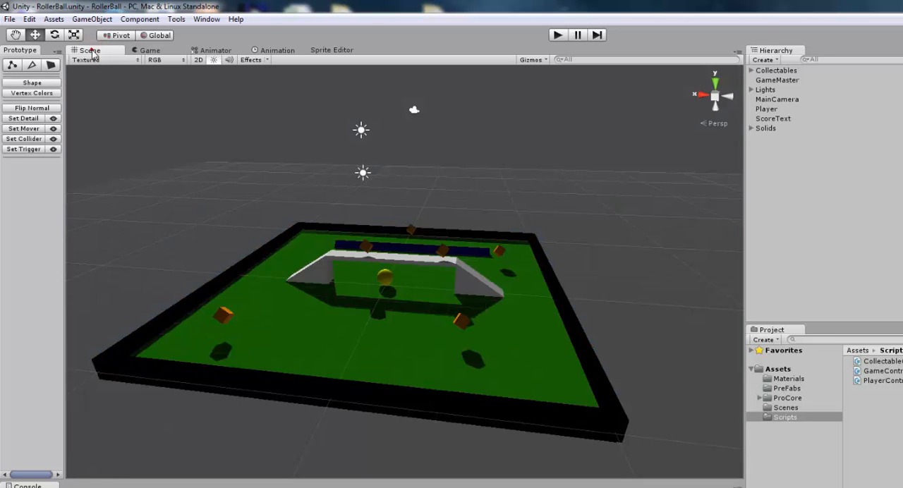
pyautogui.click(477, 282)
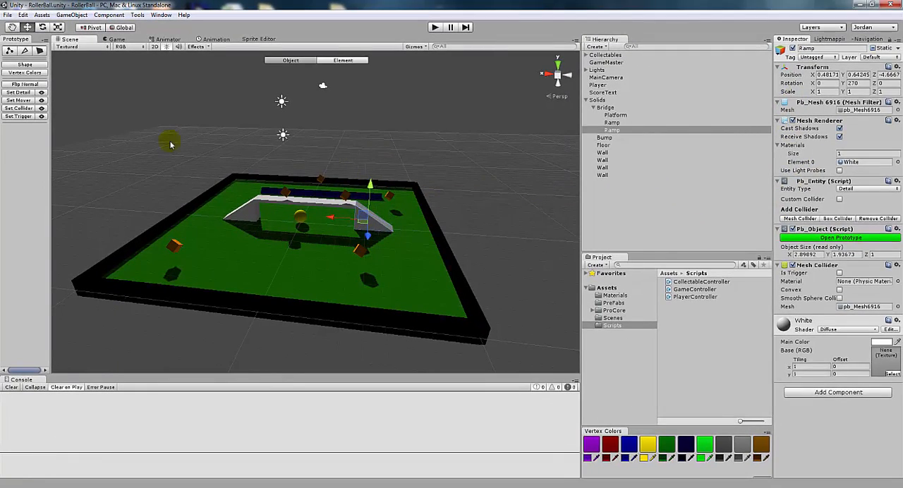
pyautogui.click(145, 134)
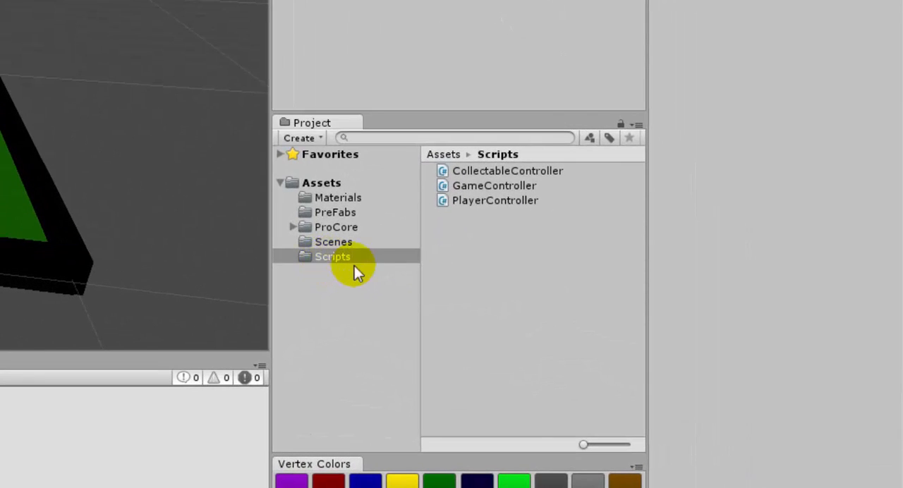
# - Create a C# script in the Scripts folder, keeping the default name NewBehaviourScript
pyautogui.rightClick(478, 254)
pyautogui.moveTo(528, 264)
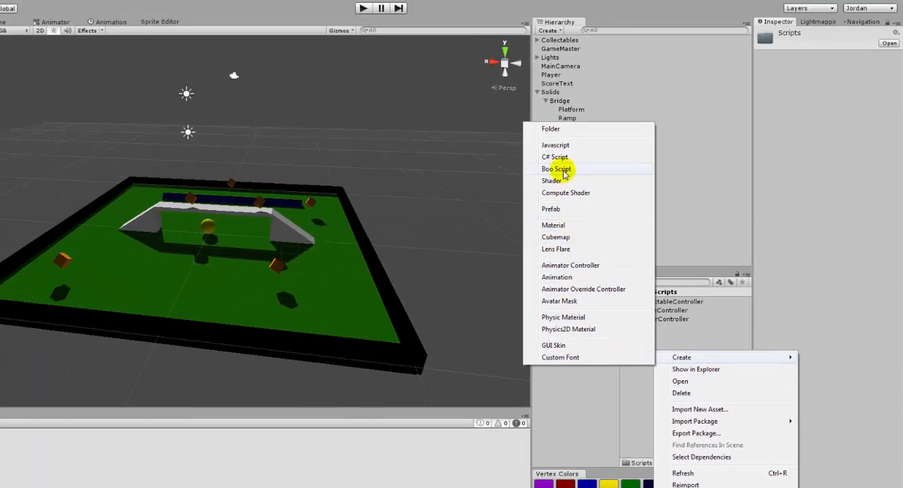
pyautogui.click(554, 156)
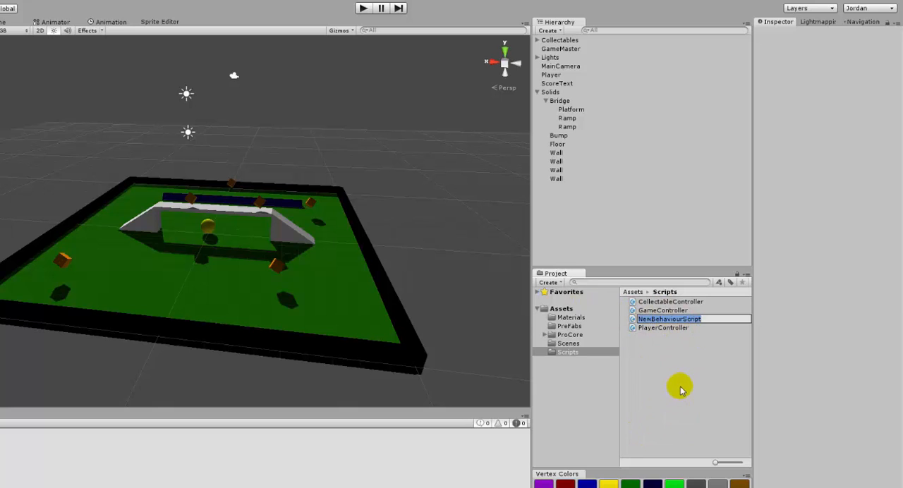
pyautogui.press('Return')
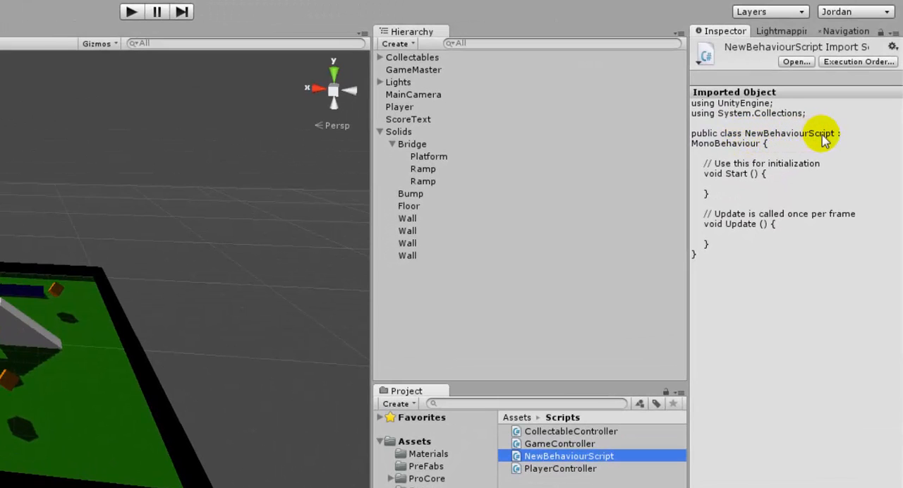
# - Open NewBehaviourScript in MonoDevelop, rename its class to Player and save the file
pyautogui.doubleClick(571, 457)
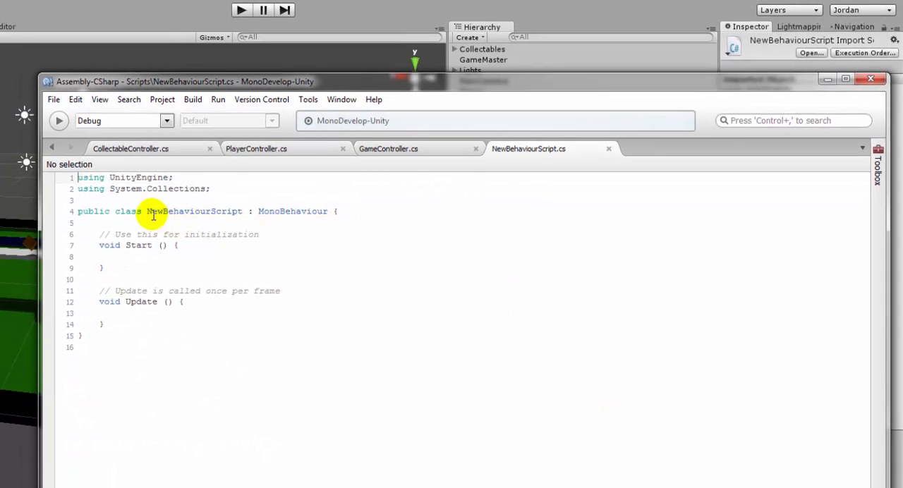
pyautogui.moveTo(147, 212); pyautogui.dragTo(241, 211)
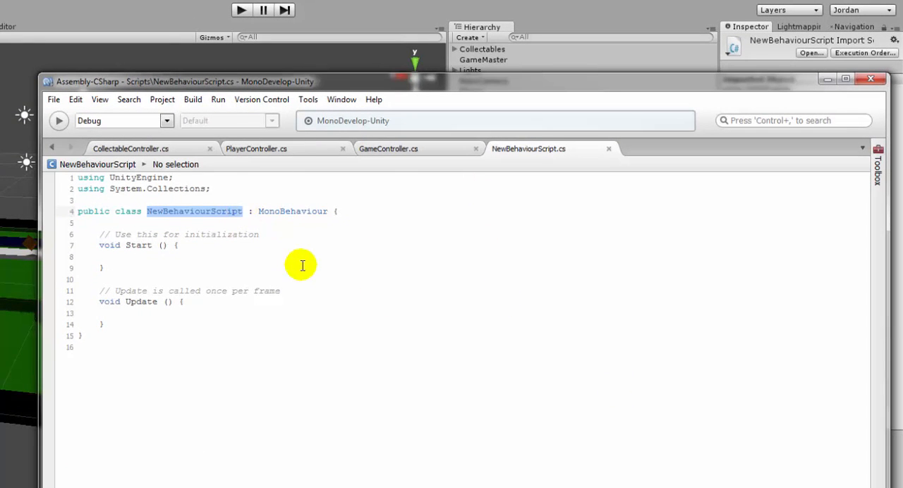
pyautogui.write('Play')
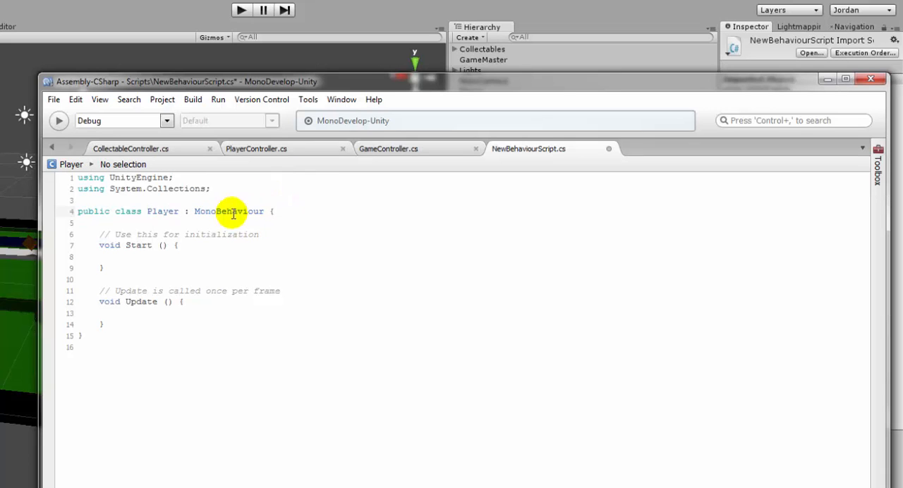
pyautogui.moveTo(147, 211); pyautogui.dragTo(176, 208)
pyautogui.click(52, 100)
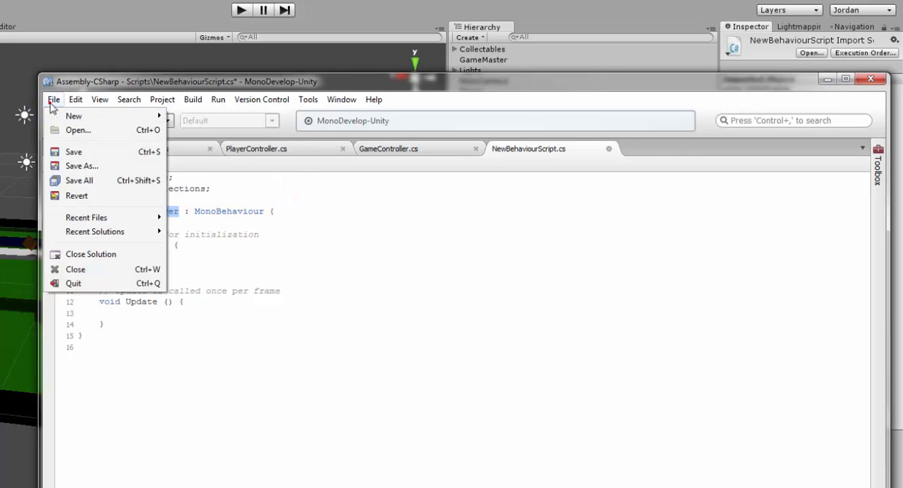
pyautogui.click(69, 153)
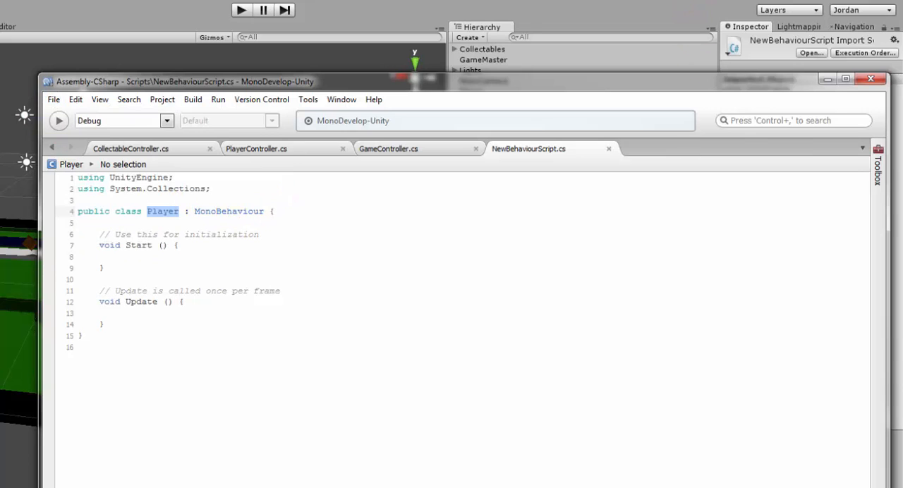
# - Switch back to Unity and try to attach NewBehaviourScript to the second Wall object
pyautogui.hotkey('alt', 'Tab')
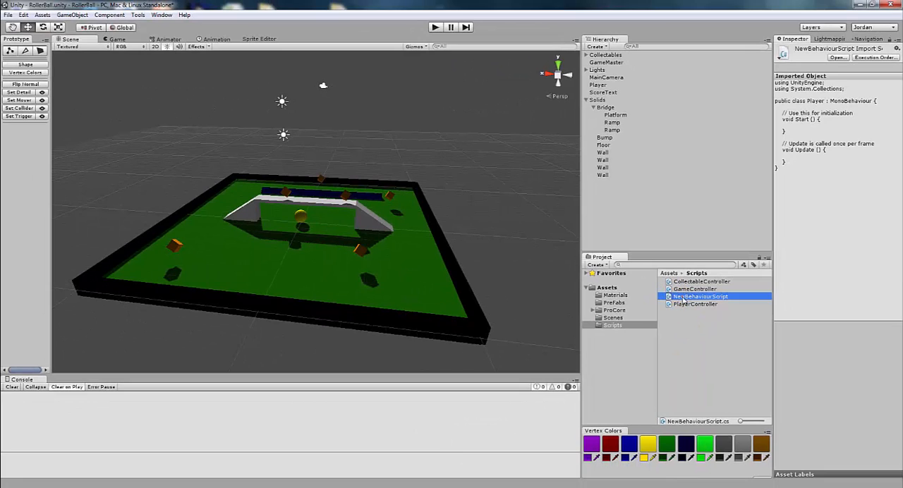
pyautogui.moveTo(683, 300); pyautogui.dragTo(612, 163)
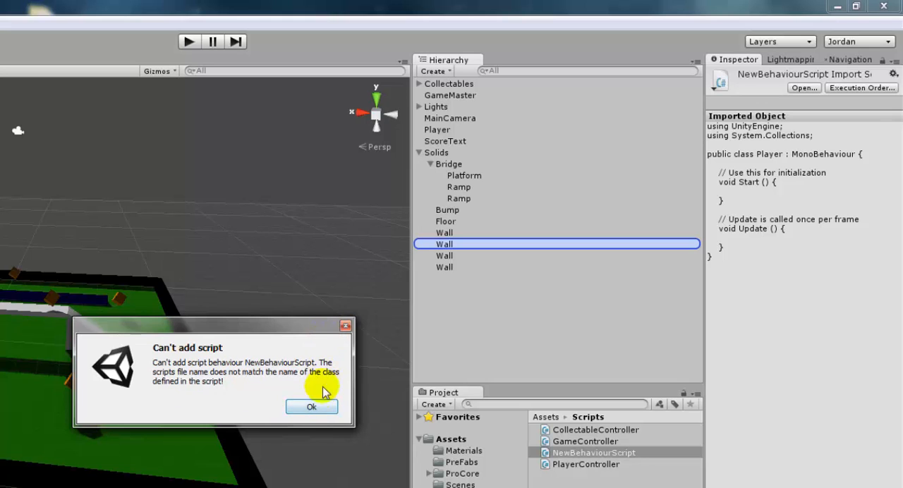
pyautogui.click(311, 406)
# - Rename the NewBehaviourScript asset to Player to match its class name
pyautogui.click(577, 453)
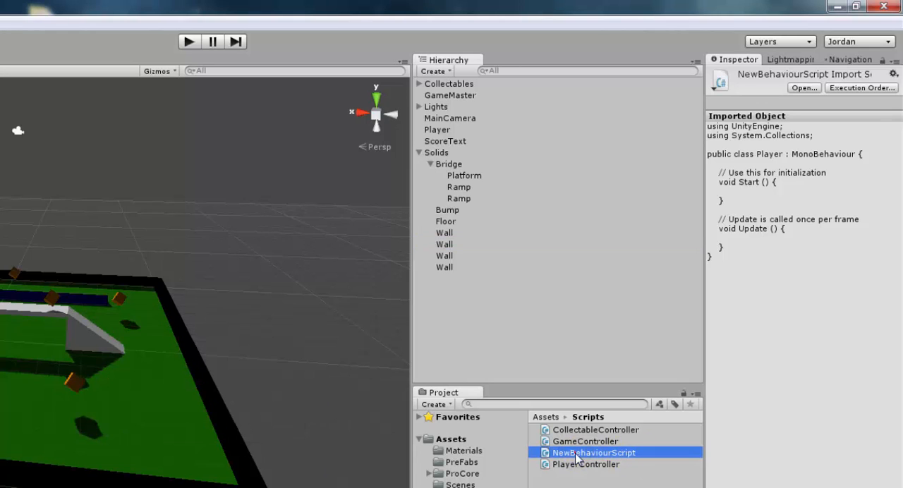
pyautogui.click(573, 455)
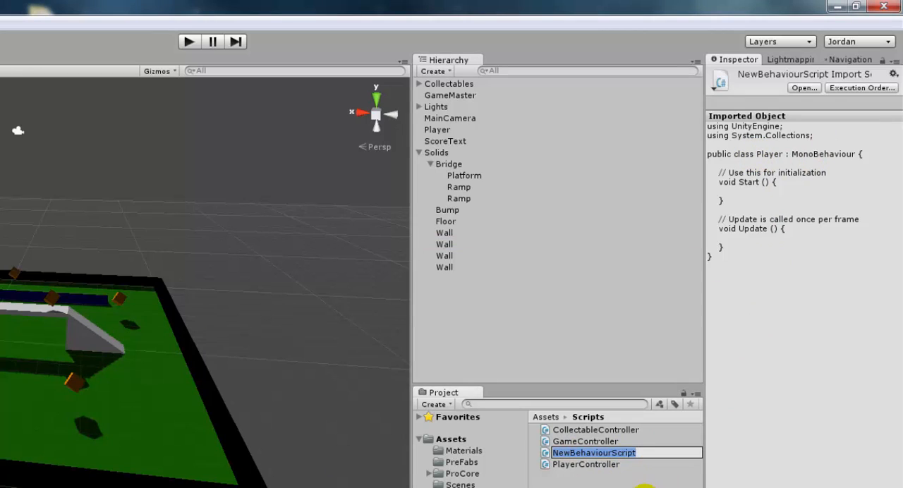
pyautogui.write('Player')
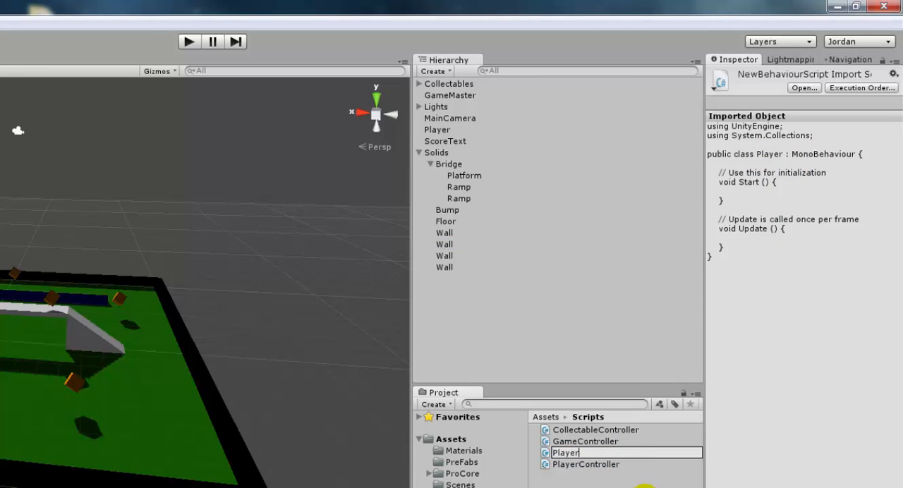
pyautogui.press('Return')
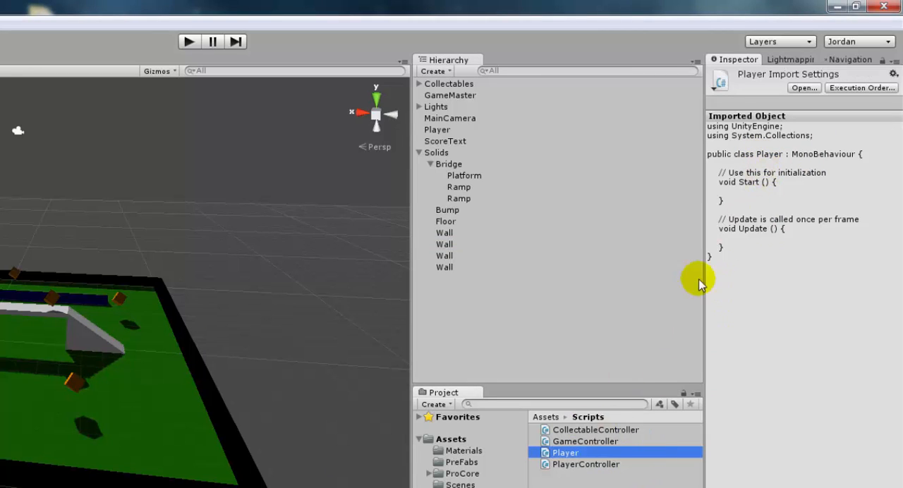
# - Attach the Player script to the third Wall object and remove that script component again
pyautogui.moveTo(569, 453); pyautogui.dragTo(453, 256)
pyautogui.click(451, 256)
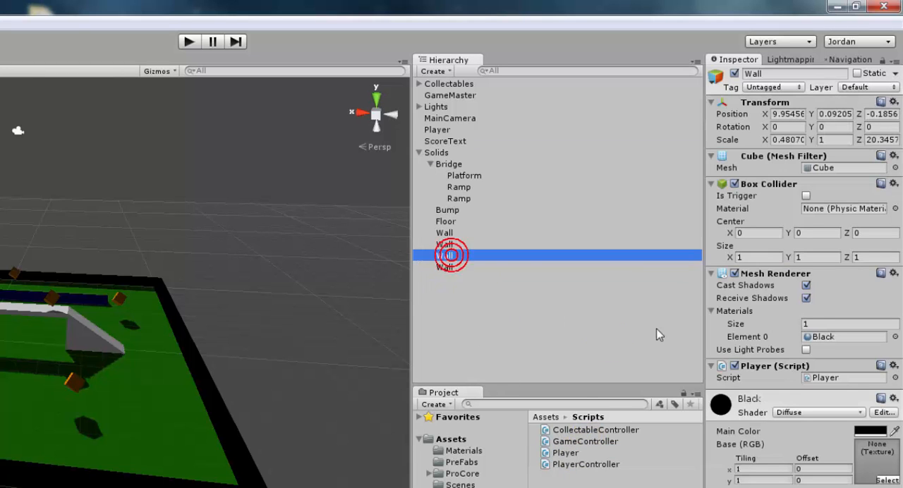
pyautogui.click(893, 366)
pyautogui.click(804, 403)
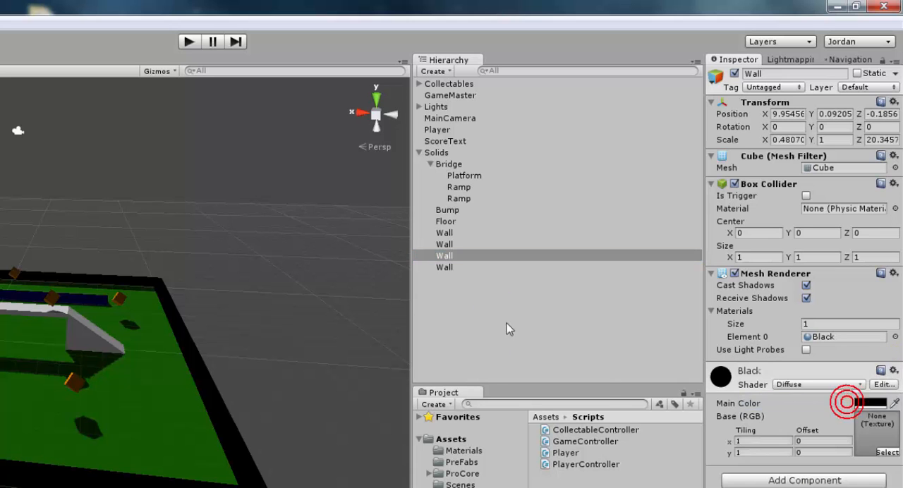
# - Delete the Player script from the Scripts folder and close its NewBehaviourScript.cs file in MonoDevelop
pyautogui.click(496, 306)
pyautogui.click(567, 452)
pyautogui.rightClick(567, 455)
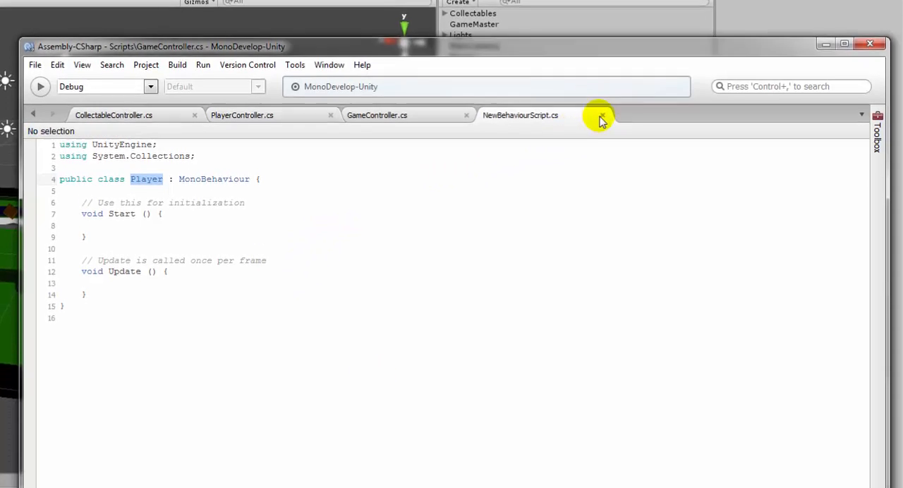
pyautogui.click(602, 116)
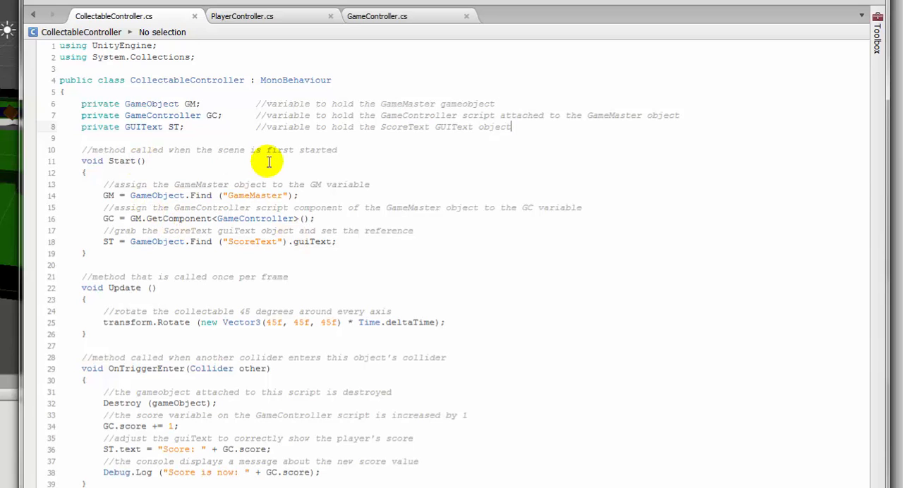
# - Highlight the matching opening and closing braces of the CollectableController class
pyautogui.click(63, 91)
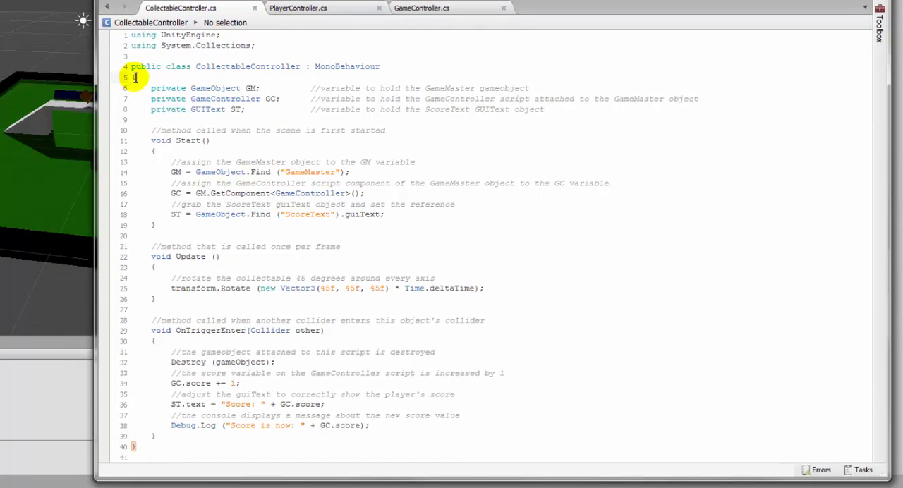
pyautogui.click(134, 447)
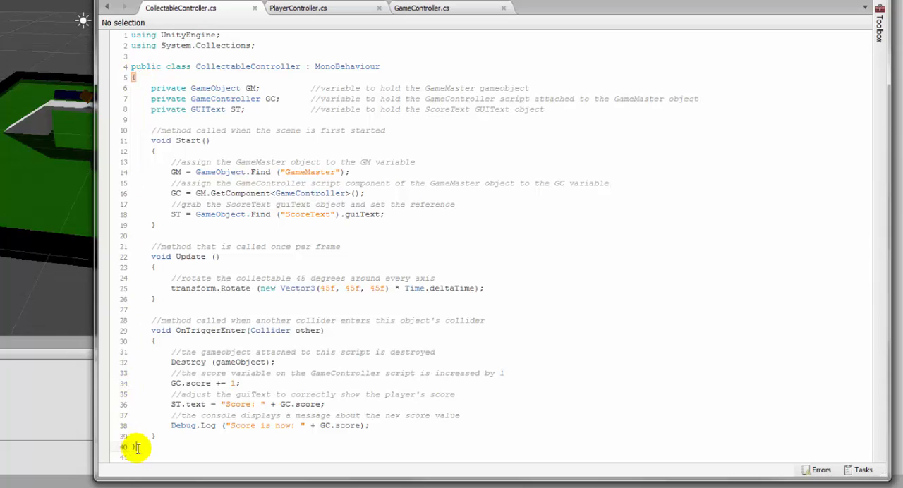
pyautogui.click(134, 77)
pyautogui.click(137, 450)
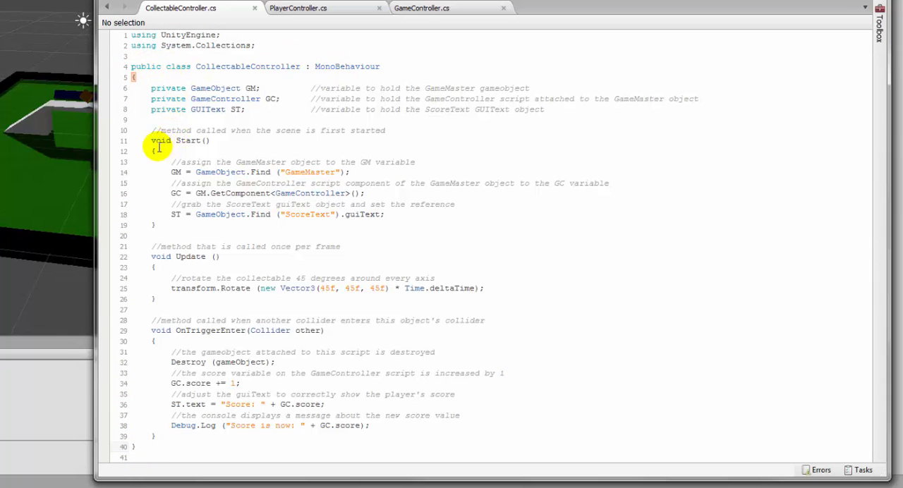
# - Highlight the Start method's declaration and the matching braces that enclose its body
pyautogui.click(155, 150)
pyautogui.click(155, 226)
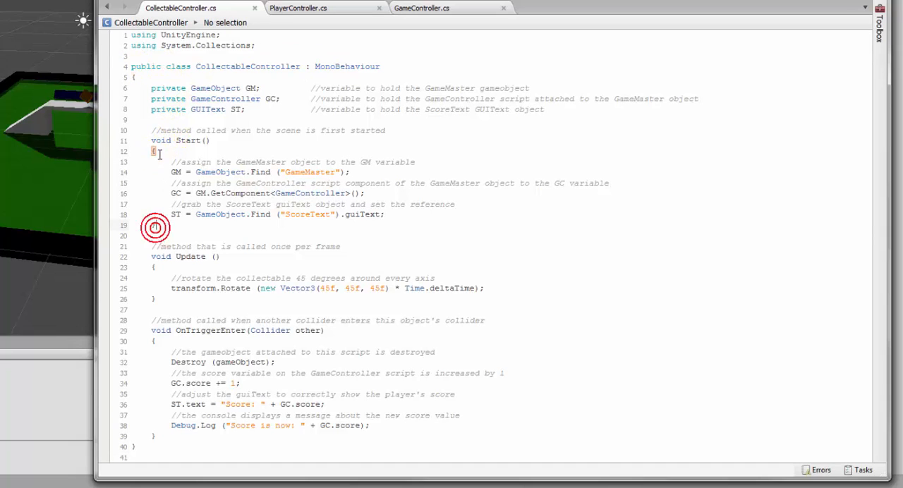
pyautogui.moveTo(151, 140); pyautogui.dragTo(210, 141)
pyautogui.click(173, 140)
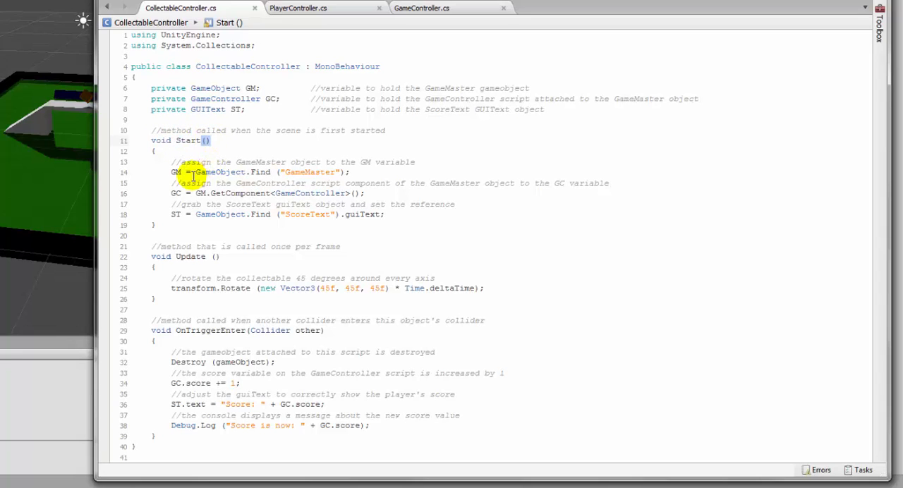
pyautogui.click(156, 225)
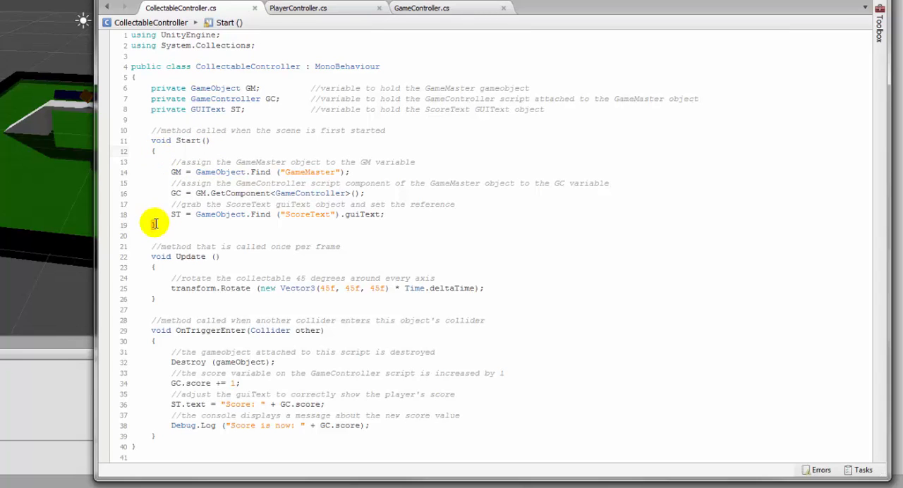
pyautogui.click(156, 224)
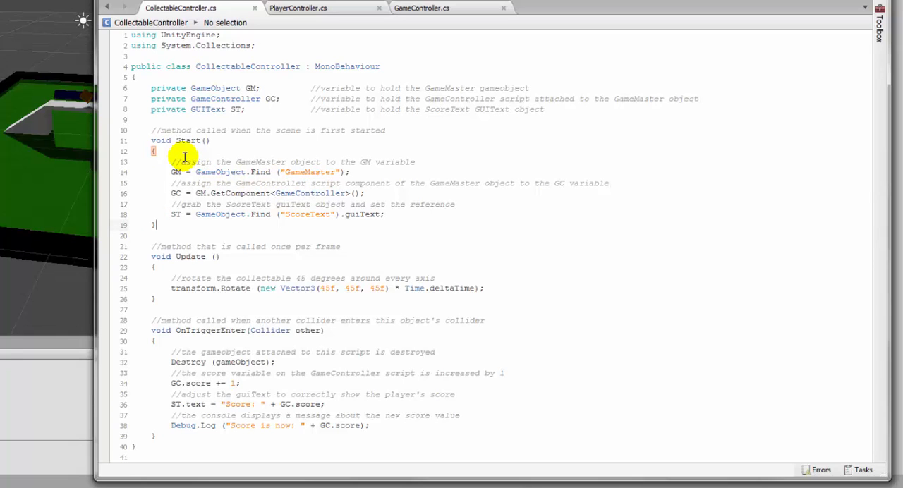
# - Point out the semicolons ending statements in the Start, Update and OnTriggerEnter methods, and highlight the GC.score += 1; line
pyautogui.click(388, 216)
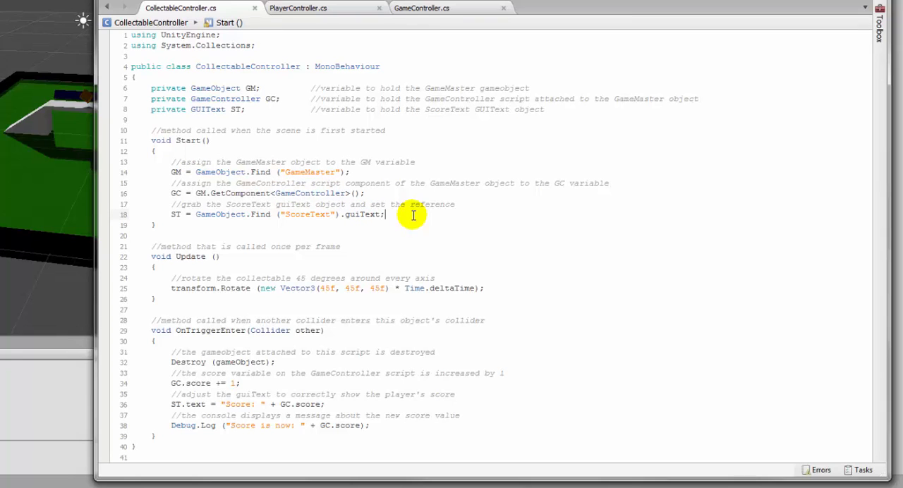
pyautogui.click(367, 192)
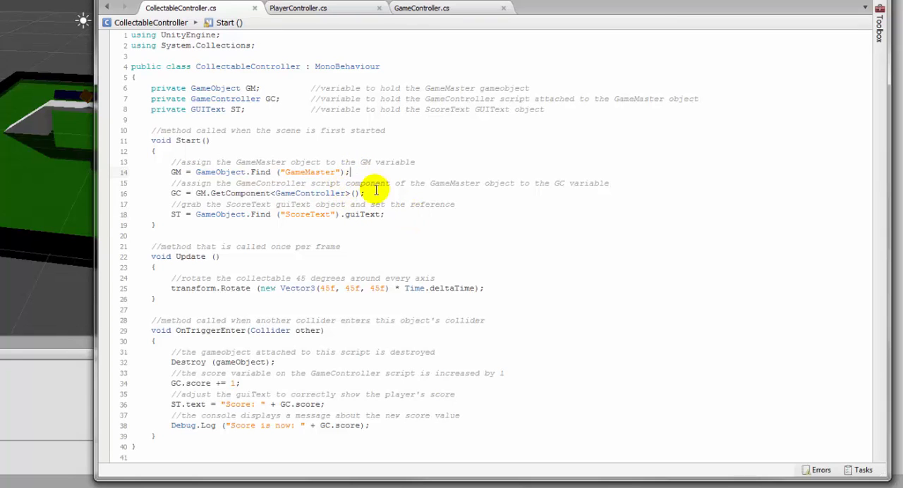
pyautogui.click(499, 288)
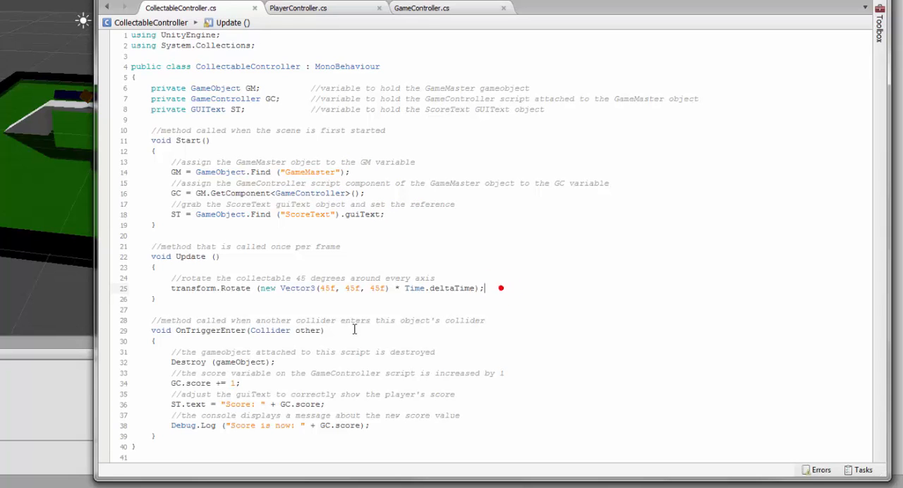
pyautogui.click(284, 364)
pyautogui.click(274, 377)
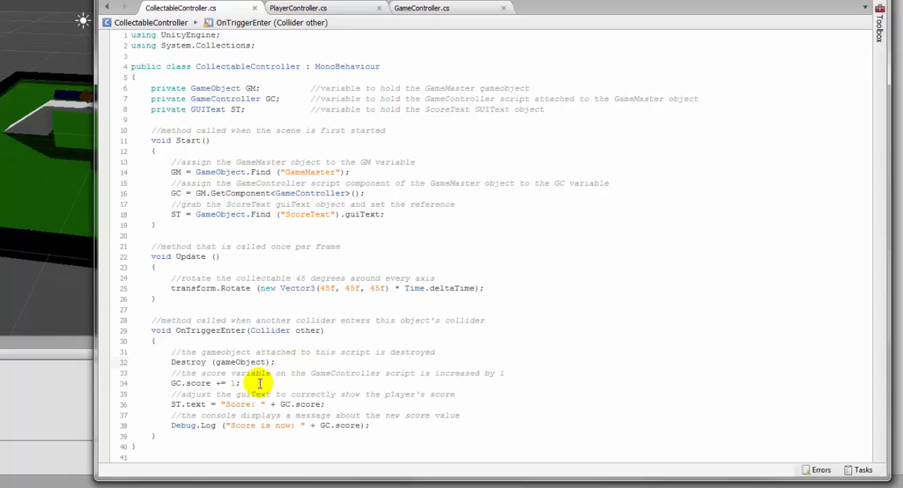
pyautogui.click(171, 383)
pyautogui.moveTo(171, 383); pyautogui.dragTo(243, 383)
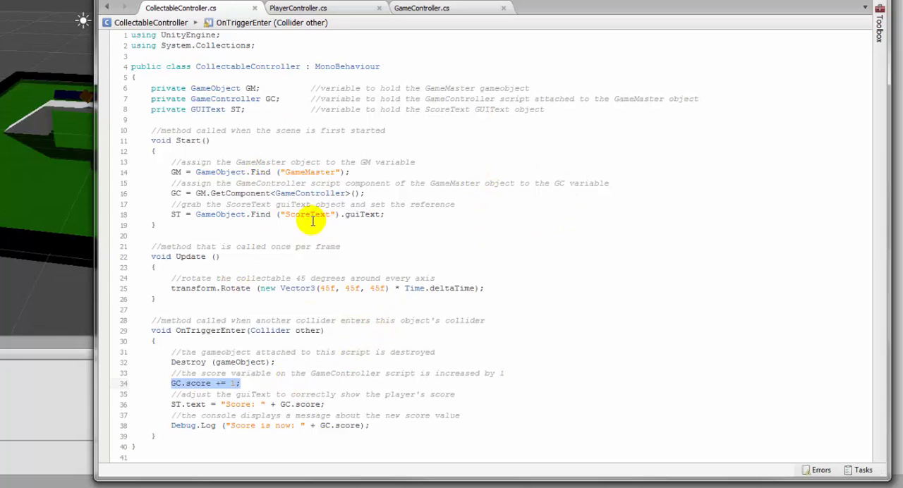
# - Change the Start method's name to lowercase start in CollectableController.cs and highlight the whole method block
pyautogui.click(178, 141)
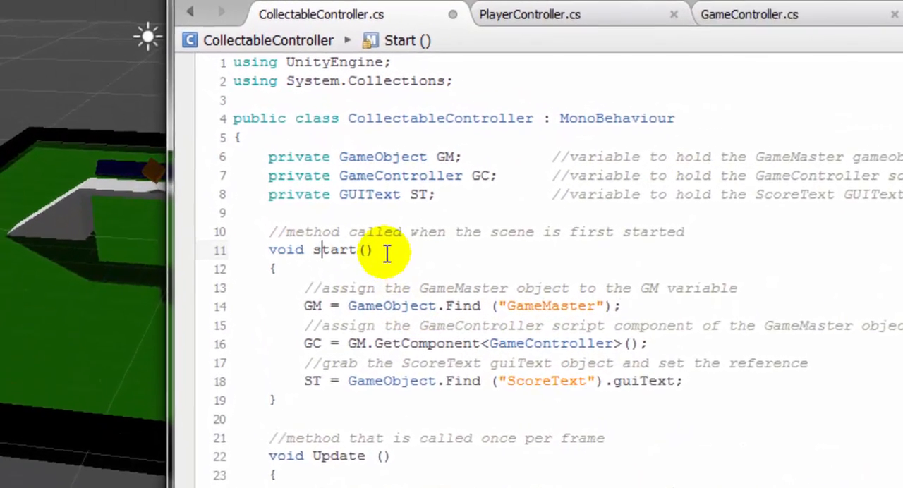
pyautogui.write('s')
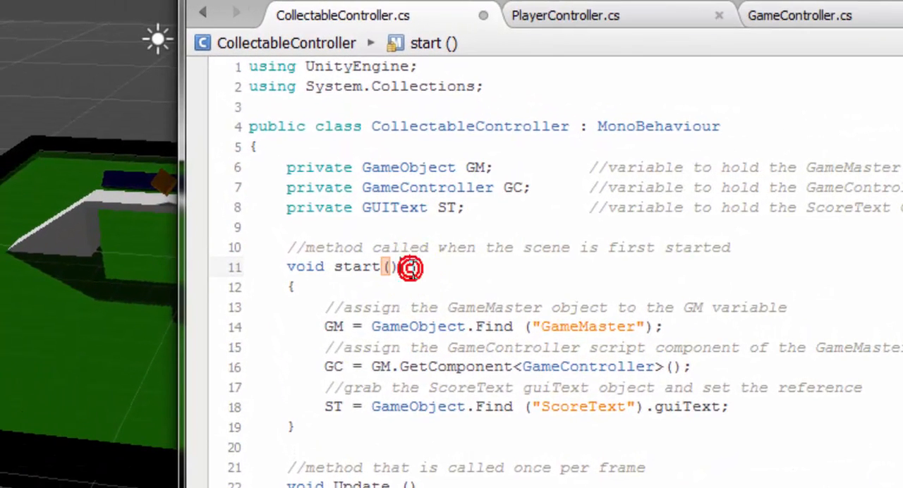
pyautogui.moveTo(287, 267); pyautogui.dragTo(353, 417)
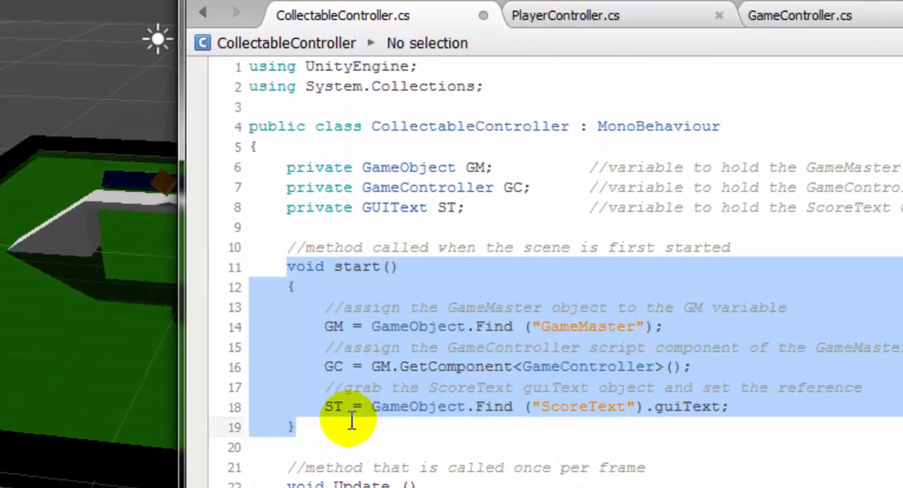
pyautogui.click(339, 272)
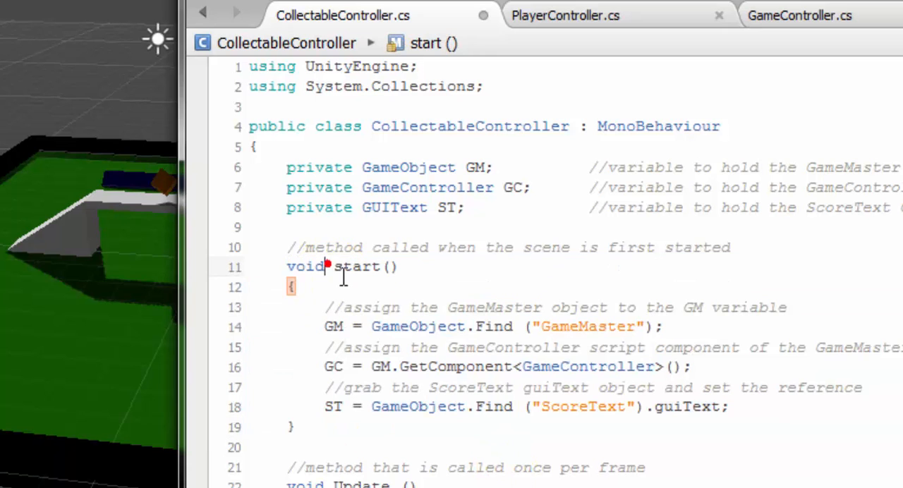
pyautogui.doubleClick(342, 268)
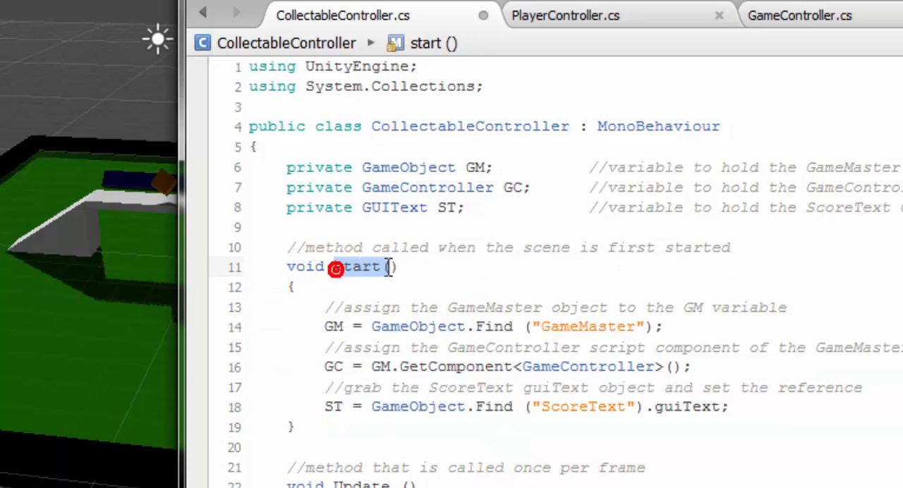
pyautogui.click(460, 272)
pyautogui.moveTo(284, 266); pyautogui.dragTo(355, 427)
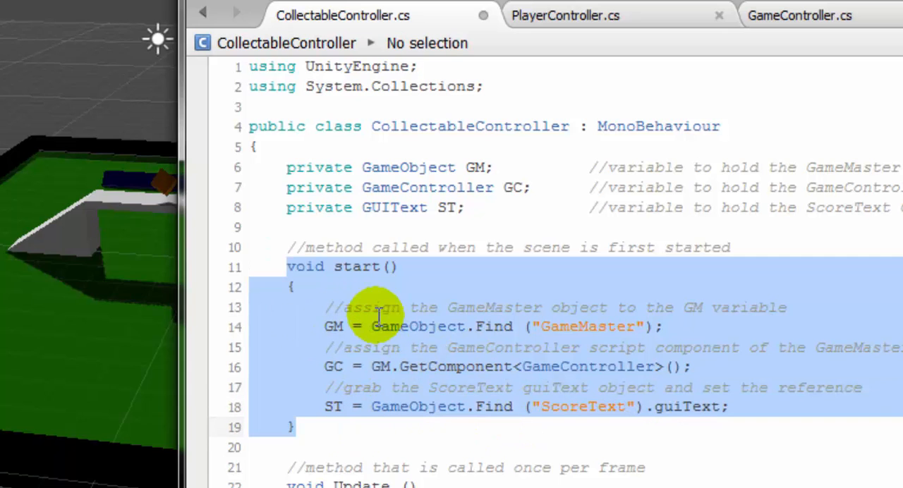
pyautogui.click(377, 287)
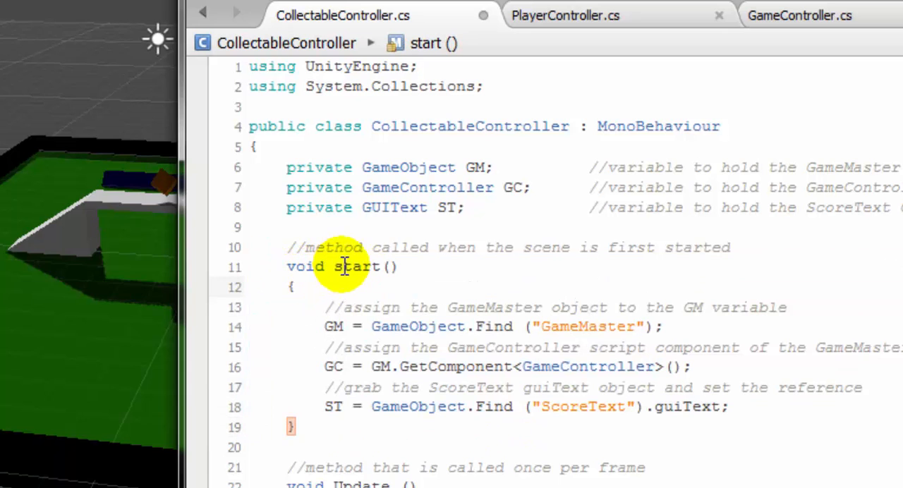
# - Restore the method's name to Start with a capital S and highlight the name
pyautogui.moveTo(336, 267); pyautogui.dragTo(345, 268)
pyautogui.write('S')
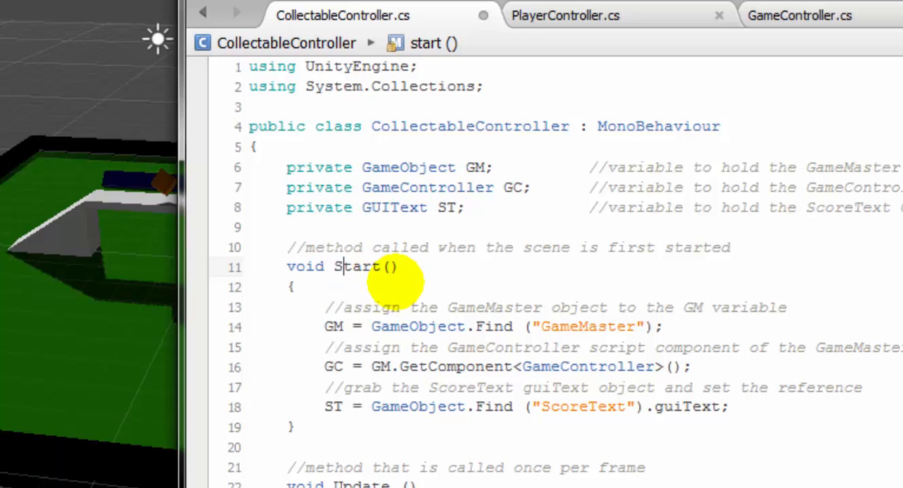
pyautogui.moveTo(334, 266); pyautogui.dragTo(346, 266)
pyautogui.doubleClick(350, 266)
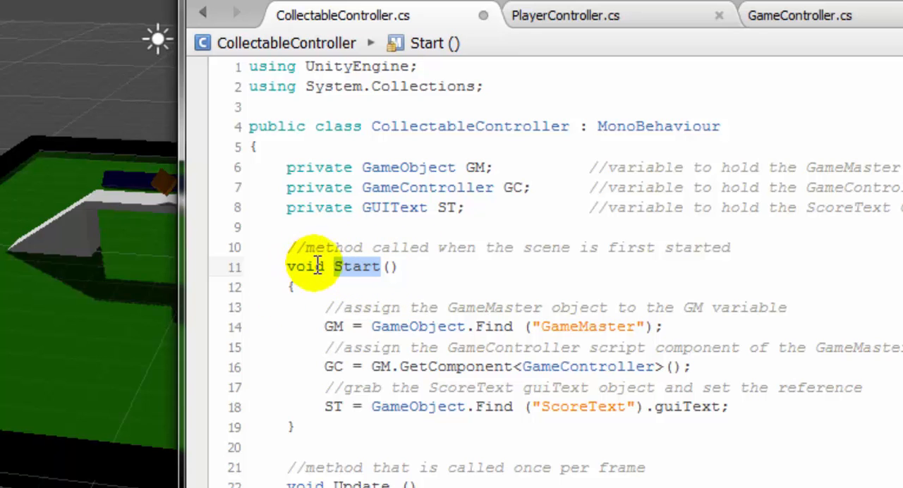
pyautogui.click(411, 262)
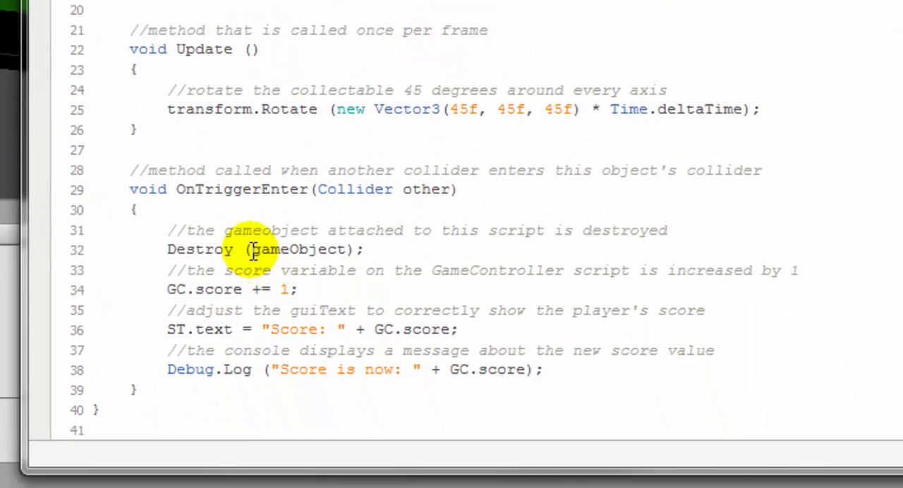
# - Highlight the gameObject argument of the Destroy call in the OnTriggerEnter method
pyautogui.moveTo(253, 249); pyautogui.dragTo(348, 251)
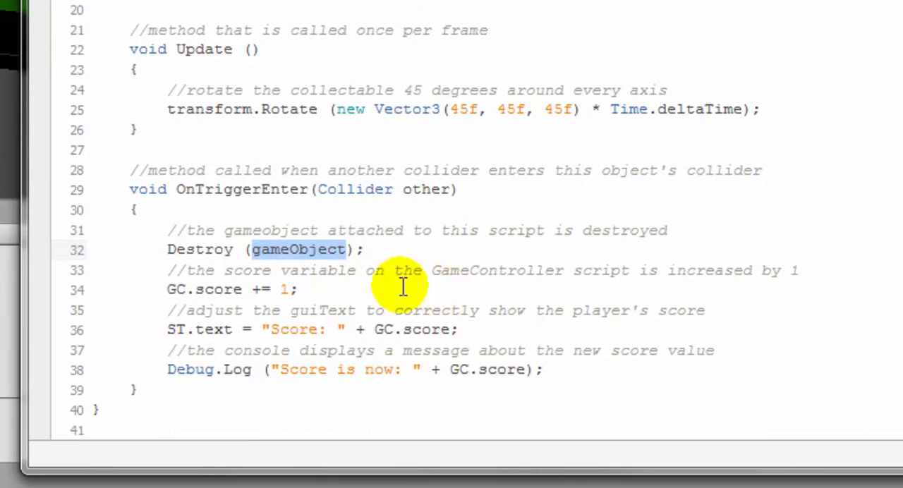
pyautogui.click(331, 256)
pyautogui.click(253, 249)
pyautogui.moveTo(254, 249); pyautogui.dragTo(345, 248)
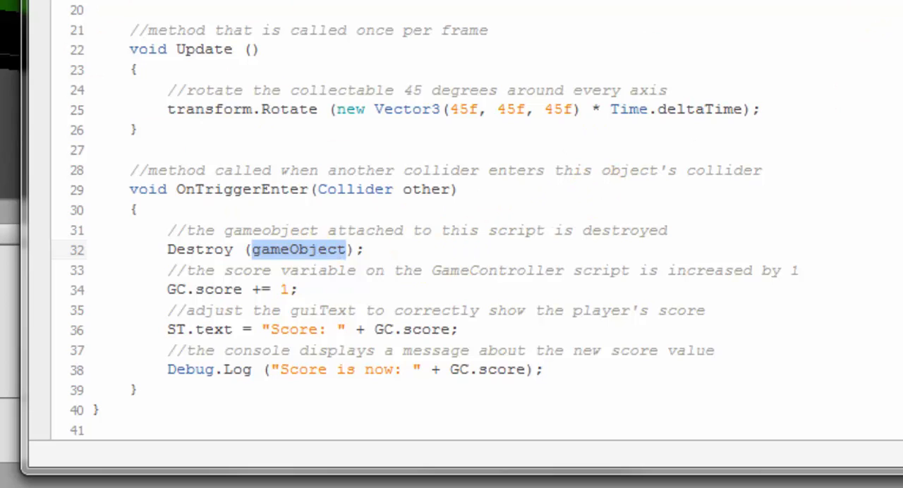
# - Change the Destroy call's argument to GameObject with a capital G and highlight it
pyautogui.click(261, 249)
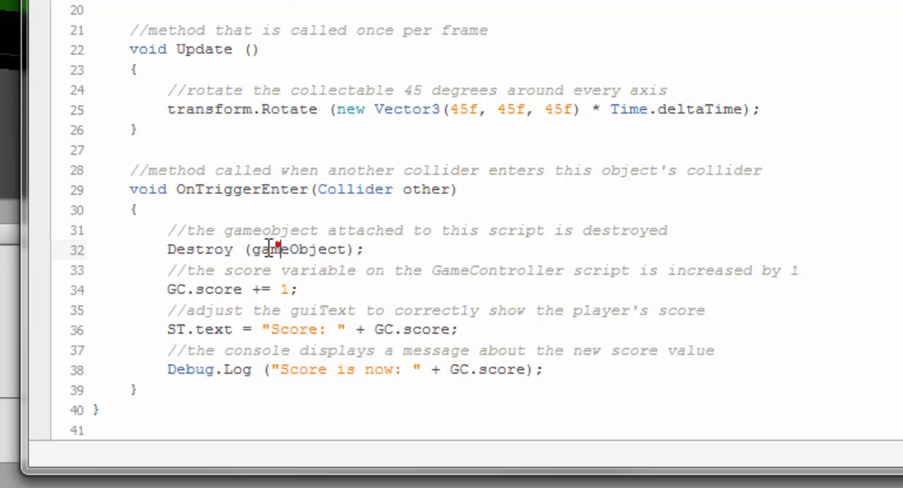
pyautogui.press('BackSpace')
pyautogui.write('G')
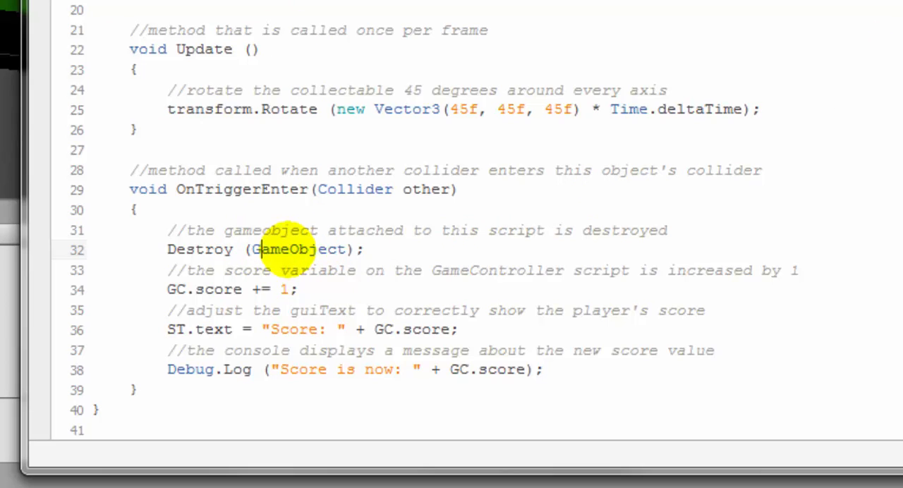
pyautogui.moveTo(253, 249); pyautogui.dragTo(346, 246)
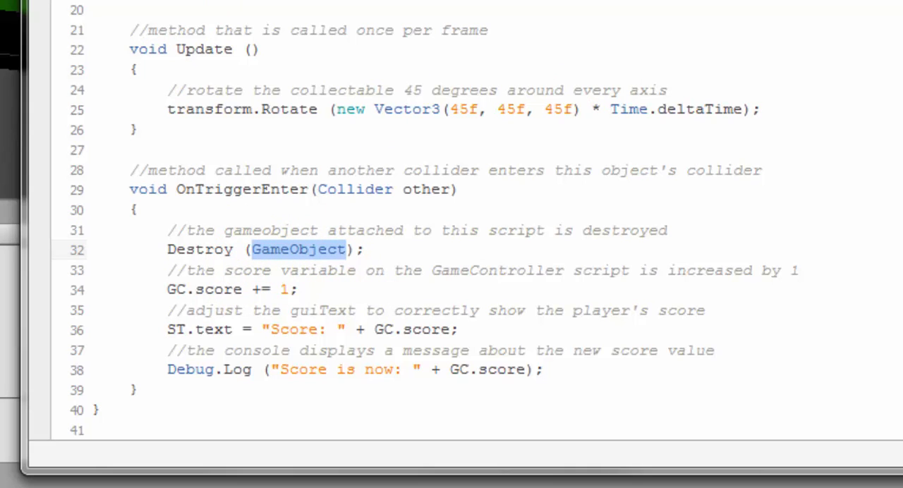
# - Restore the Destroy call's argument to gameObject with a lowercase g
pyautogui.click(346, 251)
pyautogui.click(261, 251)
pyautogui.press('BackSpace')
pyautogui.write('g')
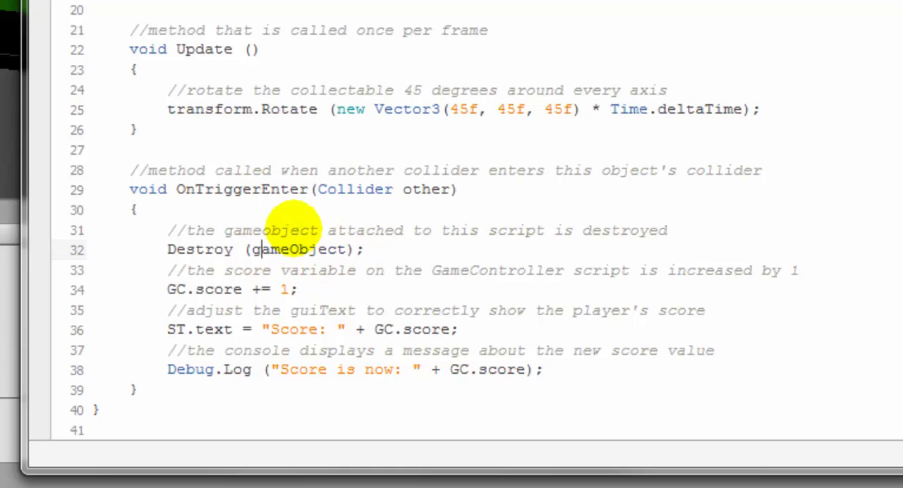
pyautogui.click(376, 257)
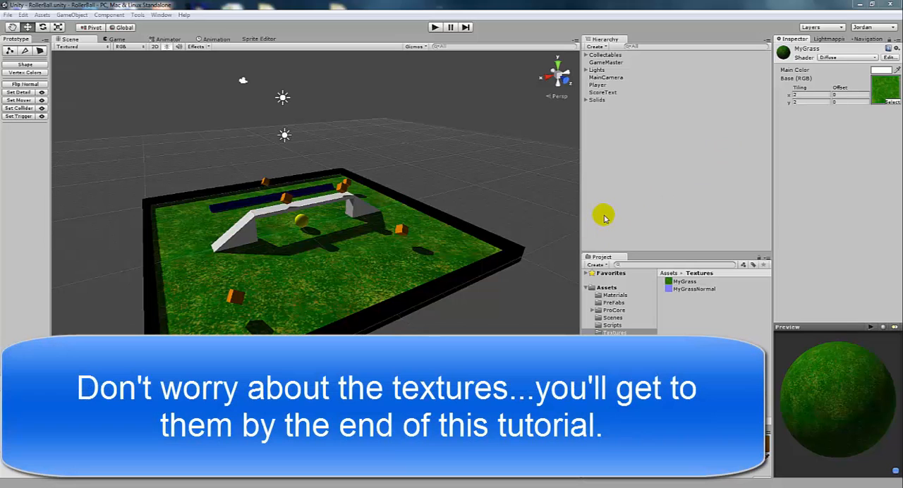
# - Switch to Unity, show the contents of the project's Scripts folder and select the PlayerController script
pyautogui.click(627, 325)
pyautogui.click(690, 288)
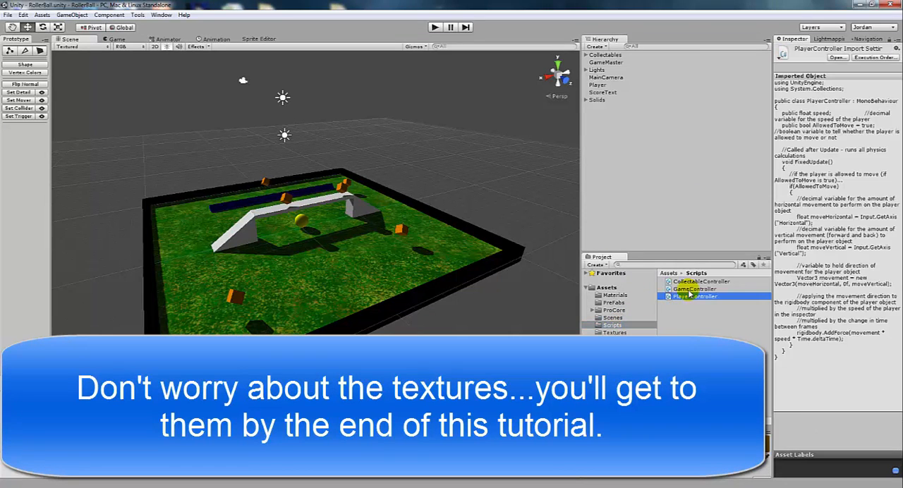
pyautogui.click(694, 296)
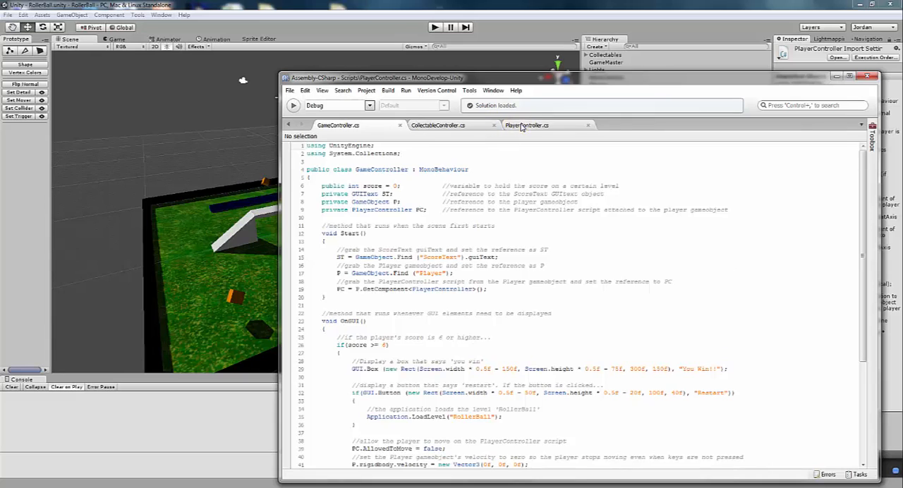
# - Review the comments in GameController.cs down to its end, and in PlayerController.cs and CollectableController.cs, in MonoDevelop
pyautogui.click(518, 117)
pyautogui.click(328, 119)
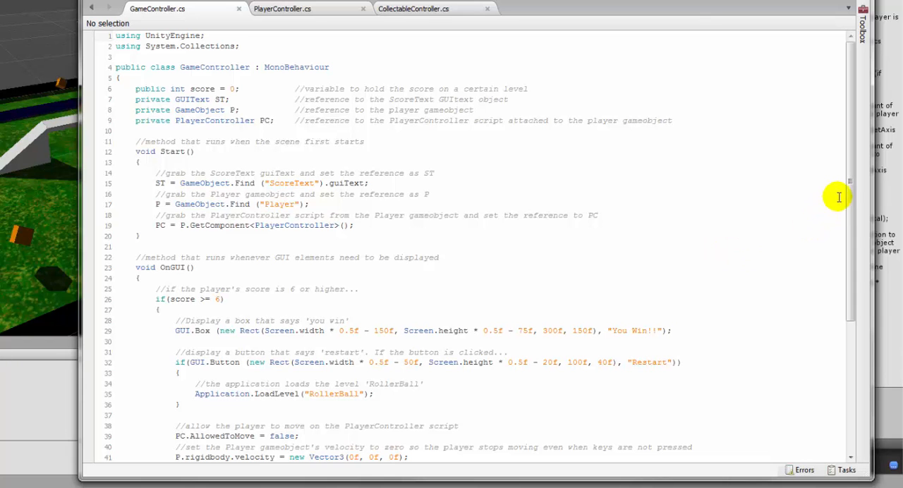
pyautogui.moveTo(850, 192); pyautogui.dragTo(852, 321)
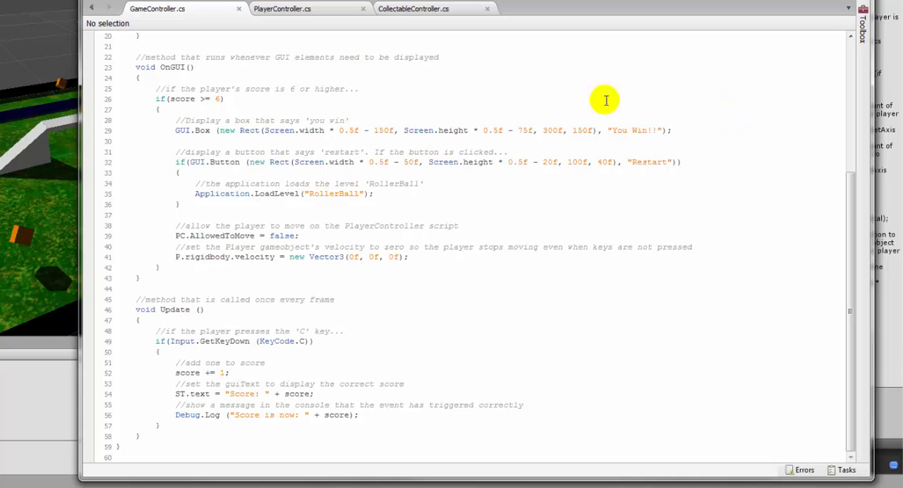
pyautogui.click(320, 9)
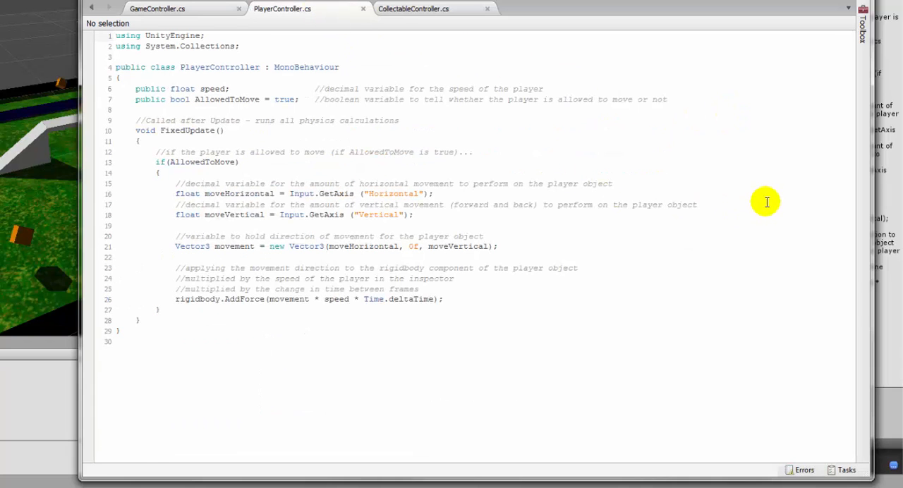
pyautogui.click(452, 9)
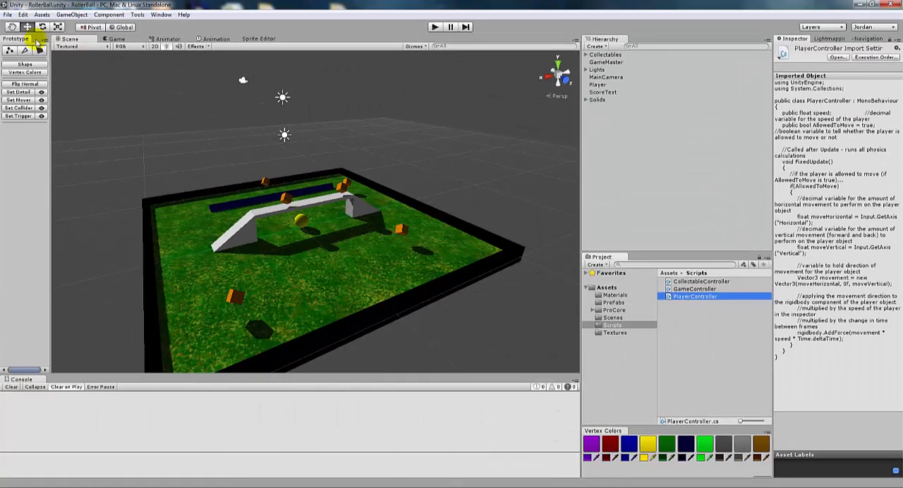
# - Inspect a collectable cube, the floor and the bridge platform in the Unity scene, and clear the selection
pyautogui.click(493, 224)
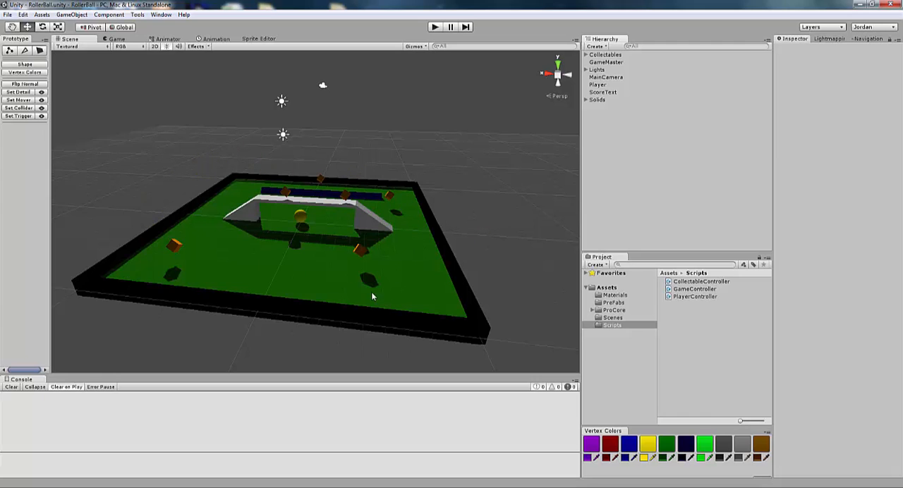
pyautogui.click(390, 197)
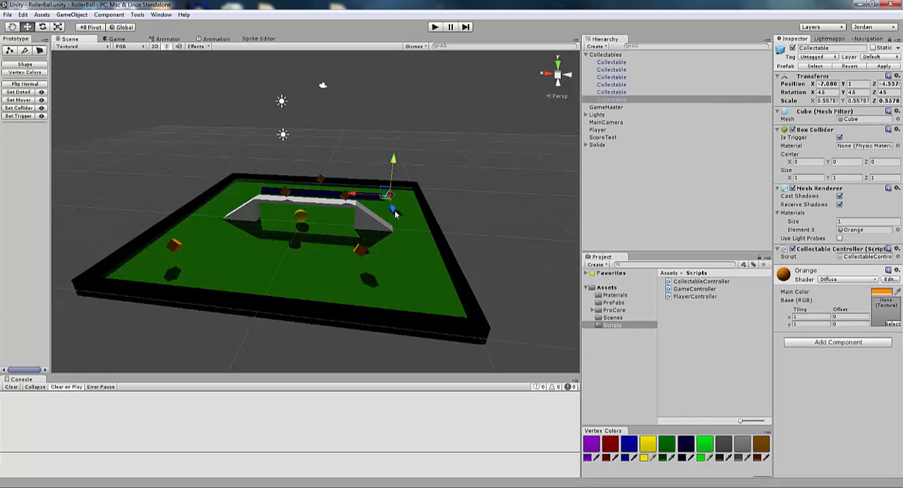
pyautogui.click(414, 283)
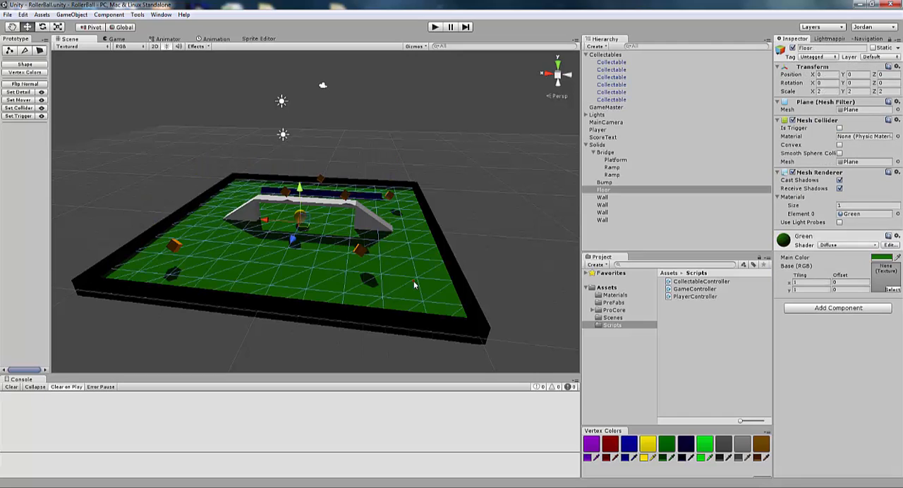
pyautogui.click(324, 196)
pyautogui.click(459, 212)
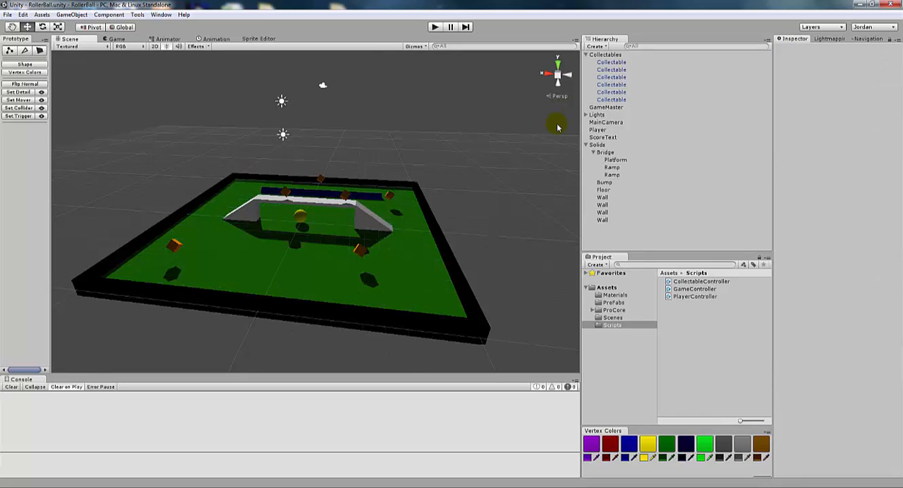
# - Collapse the Collectables, Bridge and Solids groups in the scene hierarchy
pyautogui.click(585, 56)
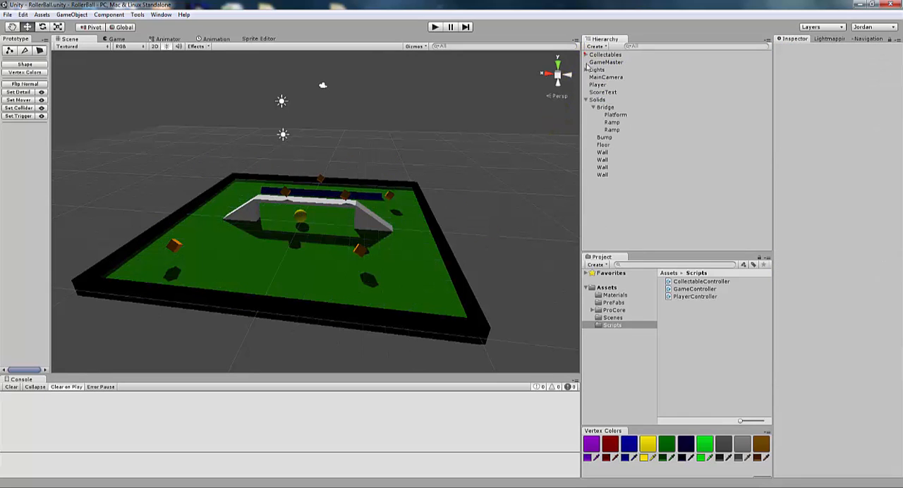
pyautogui.click(593, 108)
pyautogui.click(585, 99)
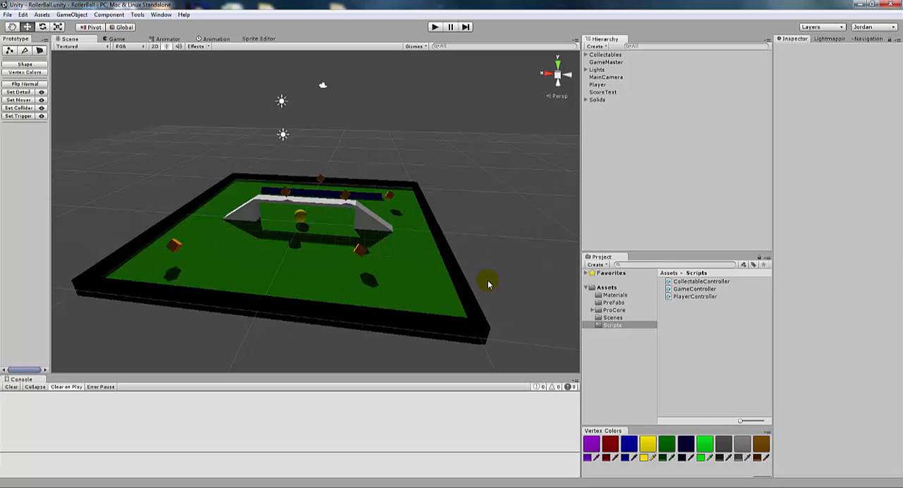
# - Minimize the Unity editor to return to CollectableController.cs in MonoDevelop
pyautogui.click(483, 228)
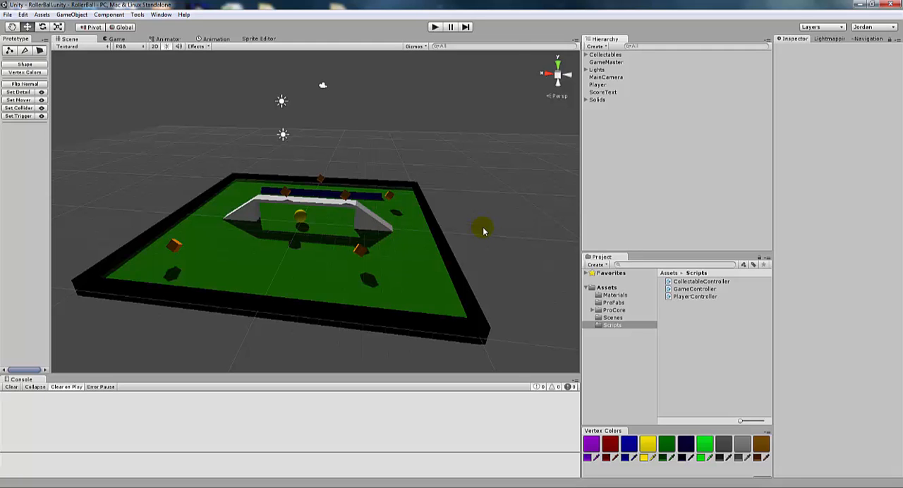
pyautogui.click(860, 4)
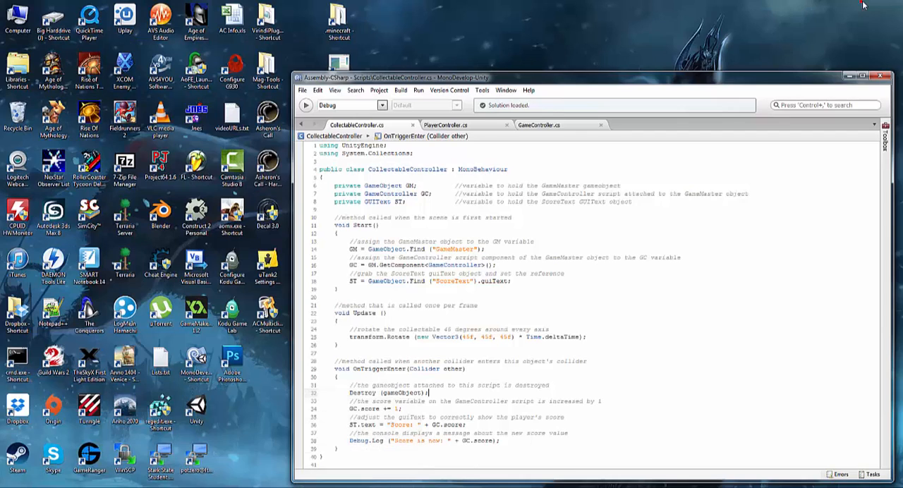
# - Minimize the MonoDevelop window and launch Adobe Photoshop CS5 (64 Bit)
pyautogui.click(850, 76)
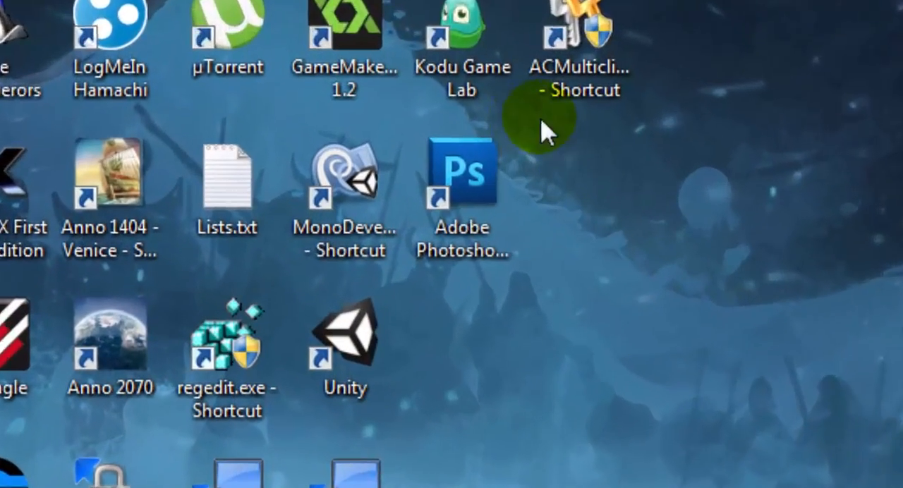
pyautogui.click(473, 173)
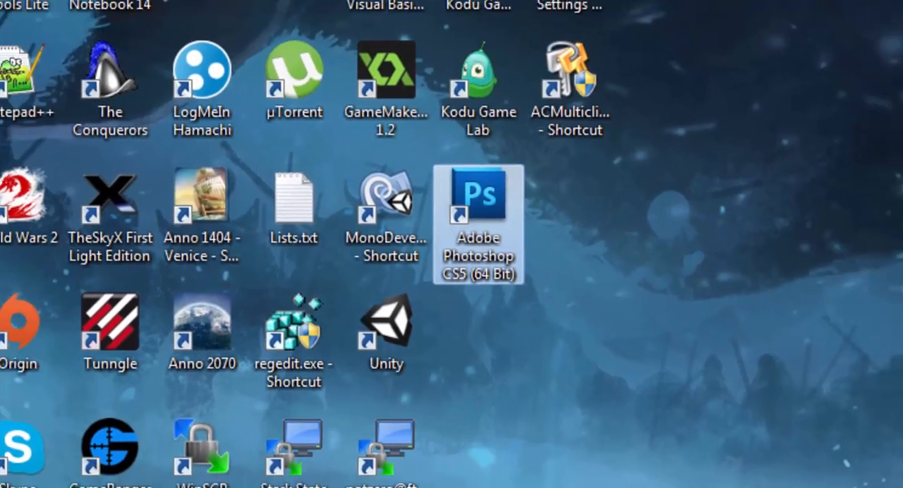
pyautogui.press('super')
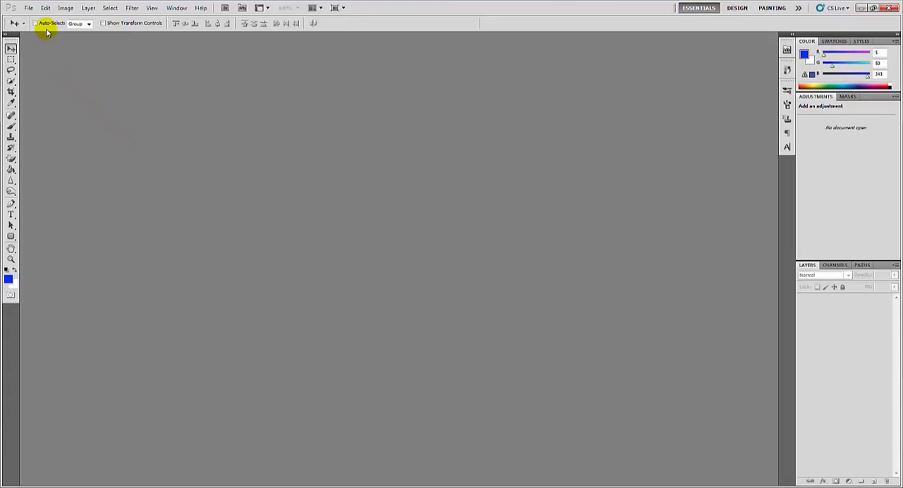
# - Create a new 200 x 200 pixel image at 96 pixels/inch in 8 bit RGB Color with transparent background contents
pyautogui.click(28, 8)
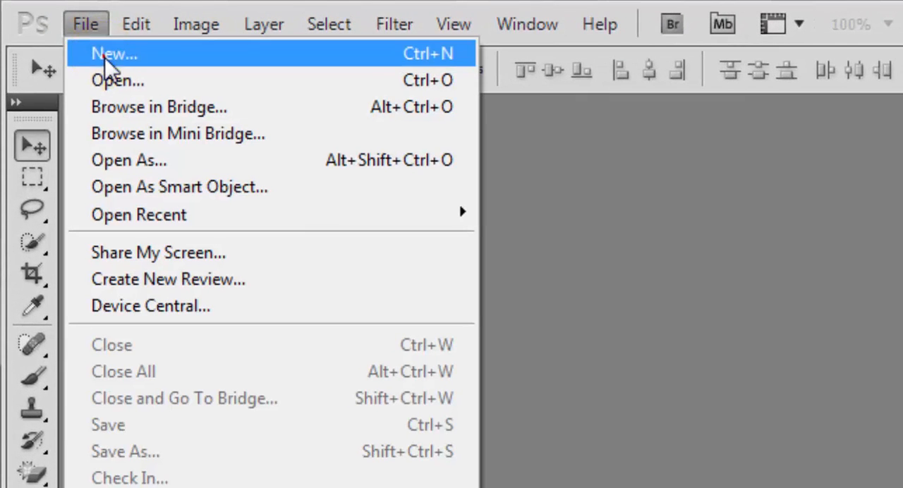
pyautogui.click(104, 57)
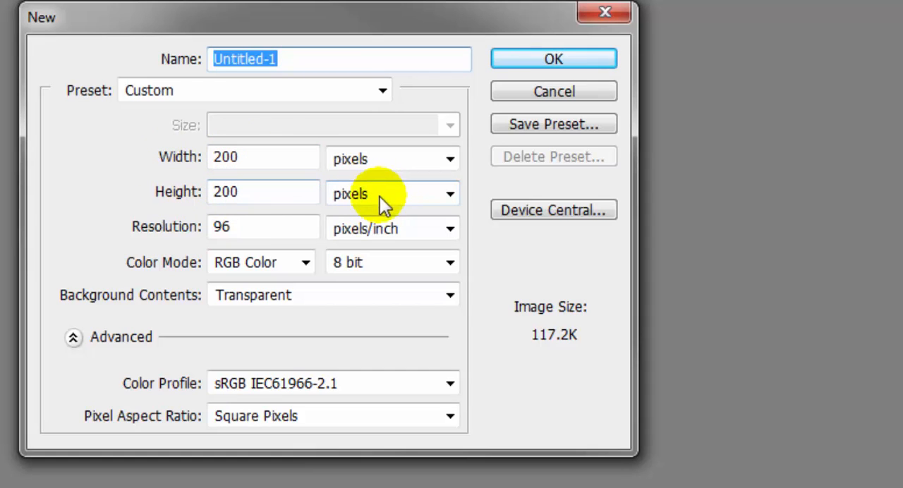
pyautogui.doubleClick(235, 229)
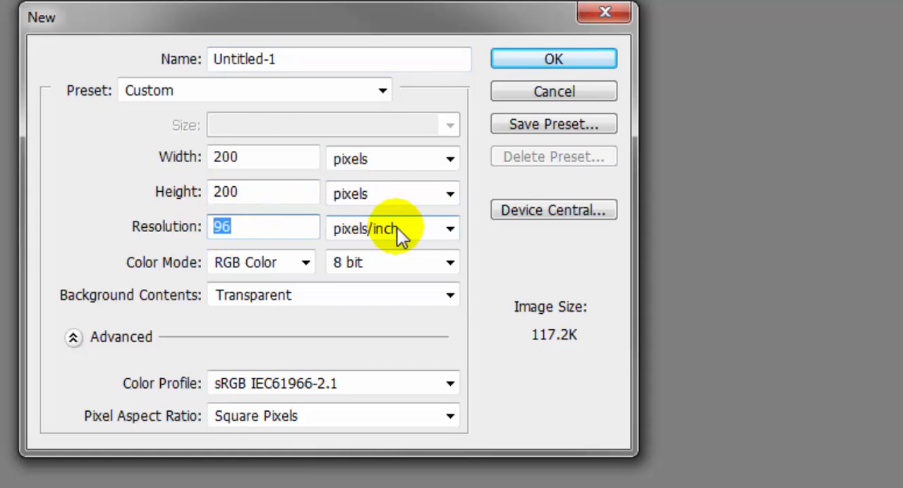
pyautogui.click(323, 299)
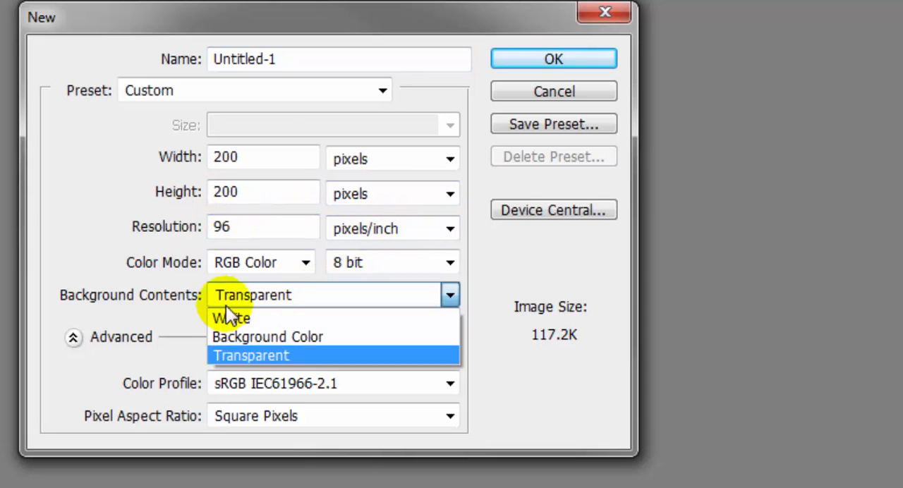
pyautogui.click(259, 357)
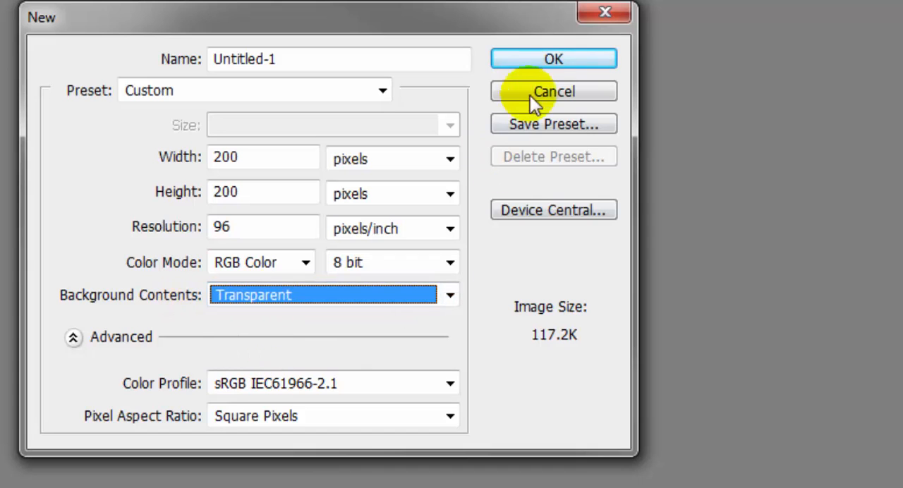
pyautogui.click(550, 62)
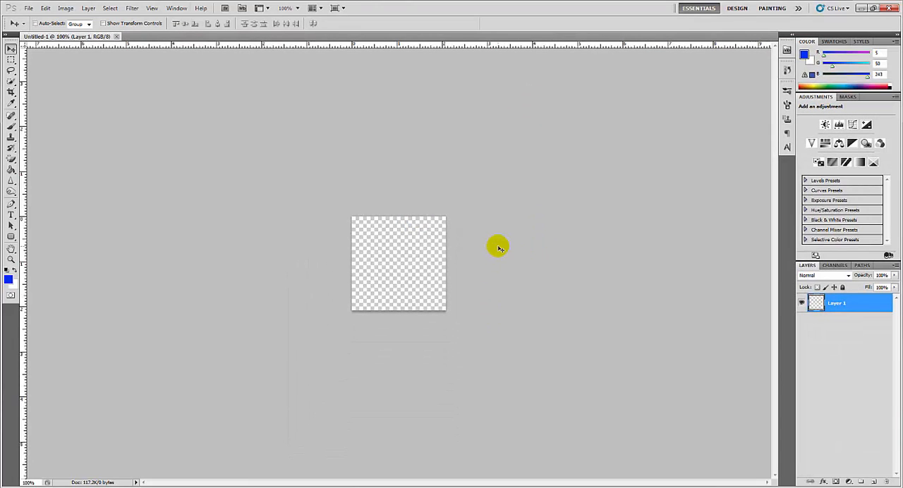
# - Set the foreground color to green 068600 and fill the whole canvas with it using the Paint Bucket
pyautogui.hotkey('ctrl', '0')
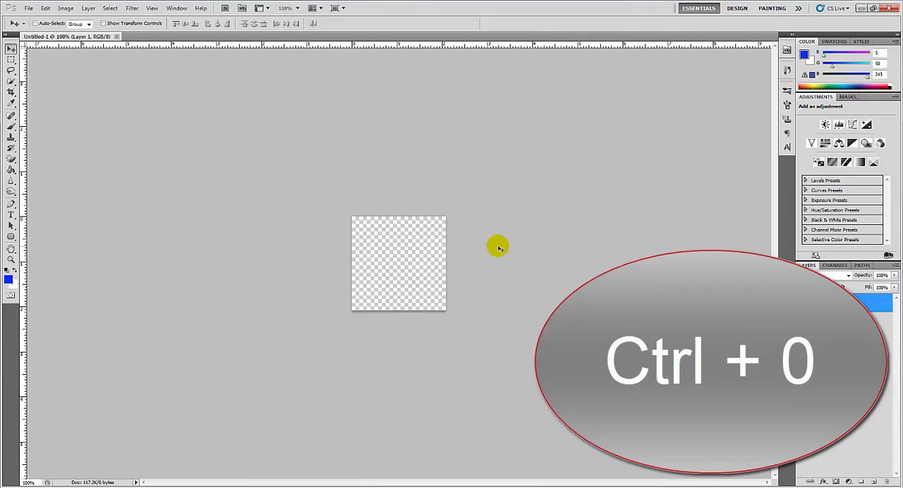
pyautogui.hotkey('ctrl', '0')
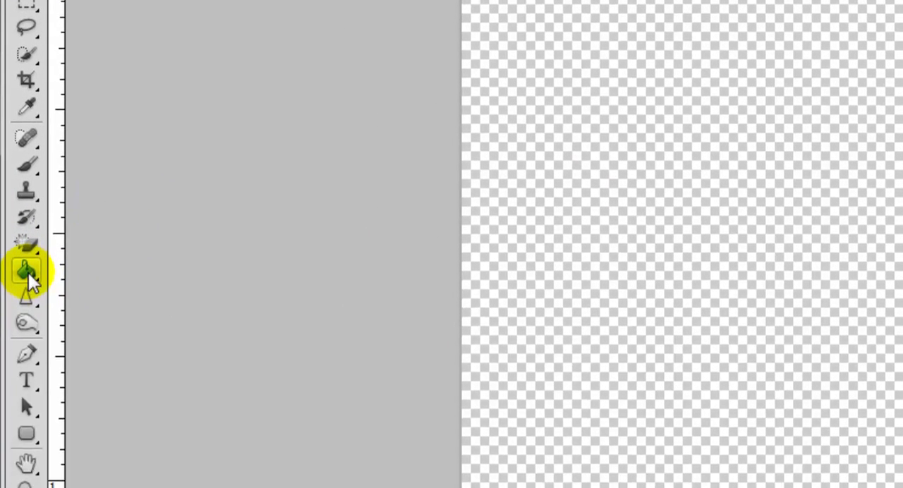
pyautogui.click(29, 420)
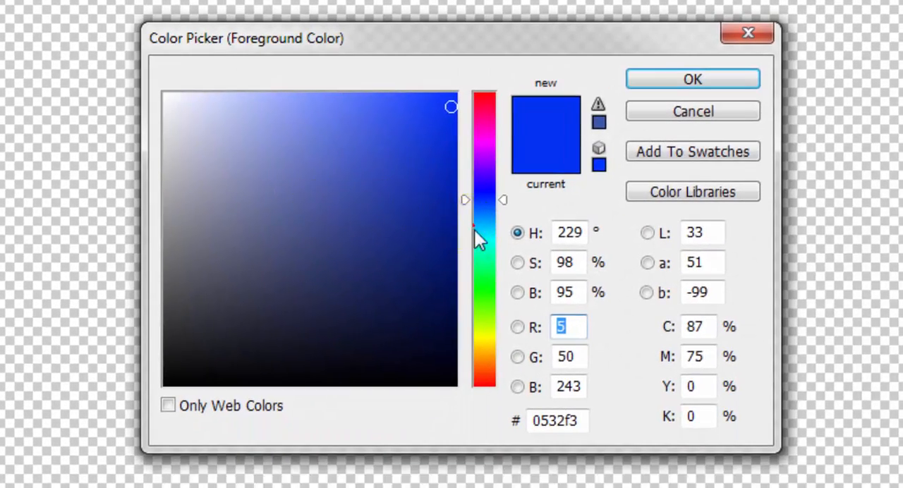
pyautogui.moveTo(474, 226); pyautogui.dragTo(460, 243)
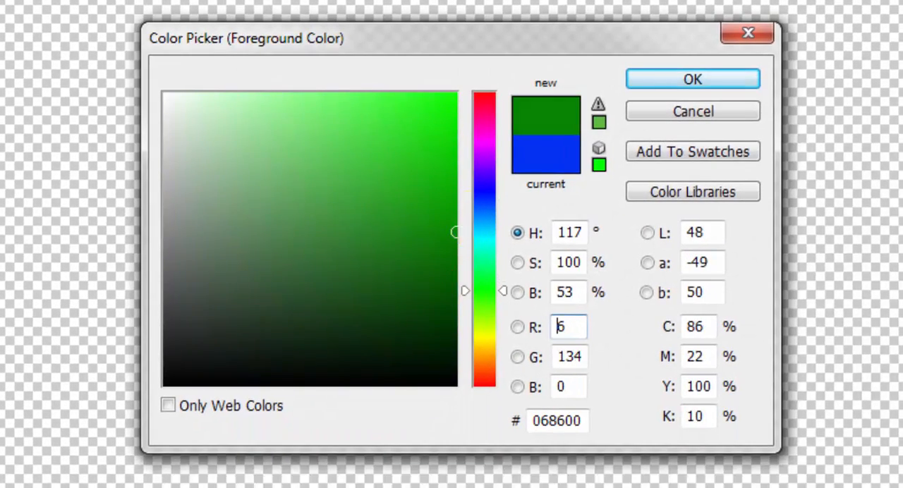
pyautogui.click(697, 77)
pyautogui.click(621, 83)
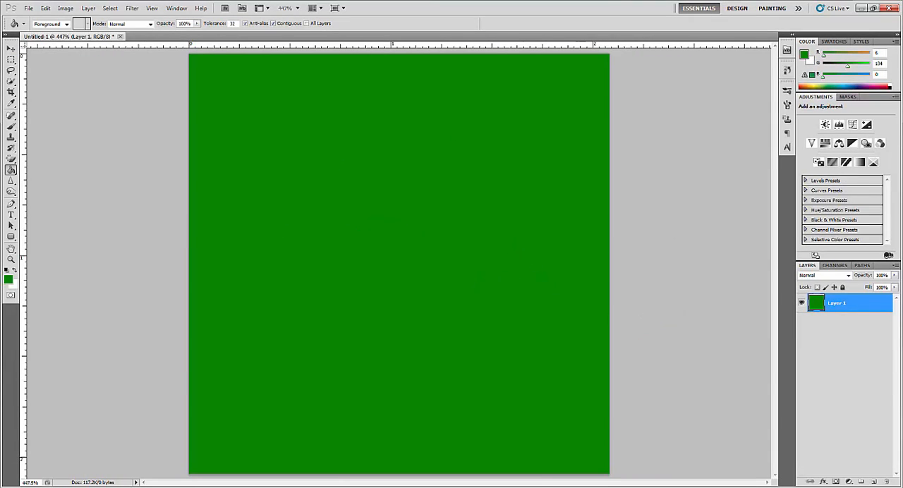
# - Add a new empty layer above the green layer with Normal mode and 100% opacity
pyautogui.rightClick(838, 306)
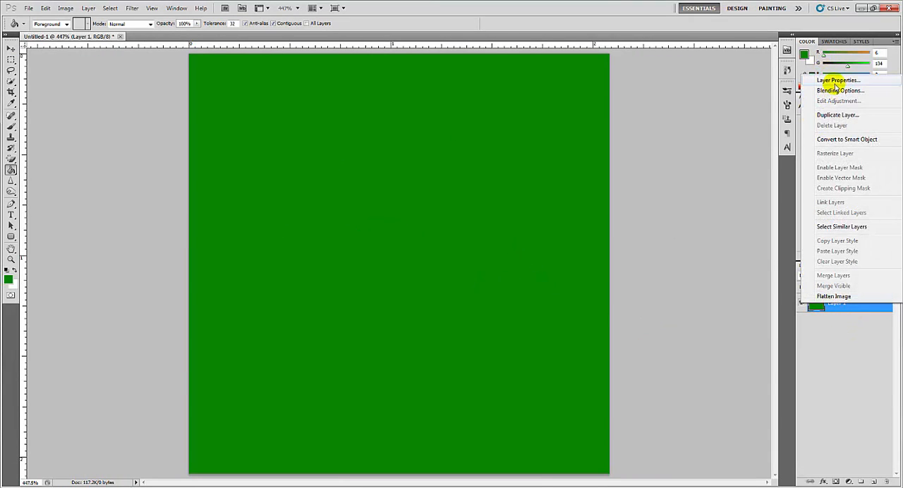
pyautogui.click(855, 379)
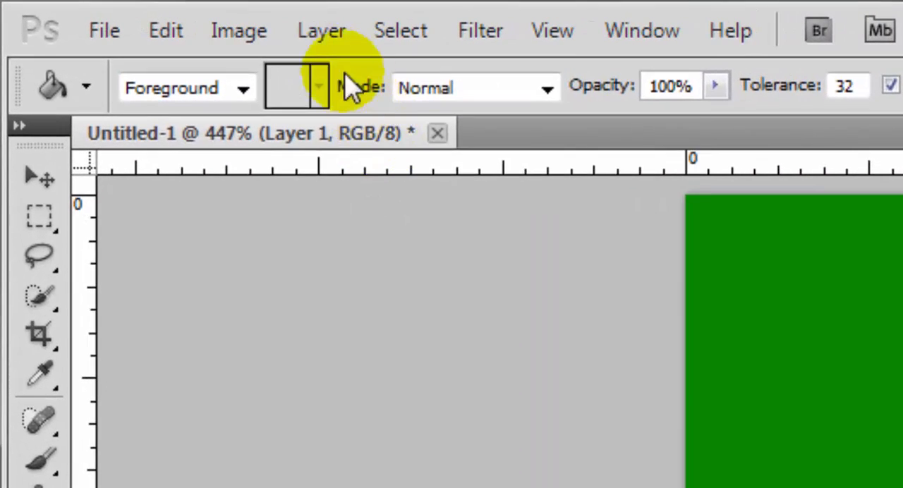
pyautogui.click(89, 7)
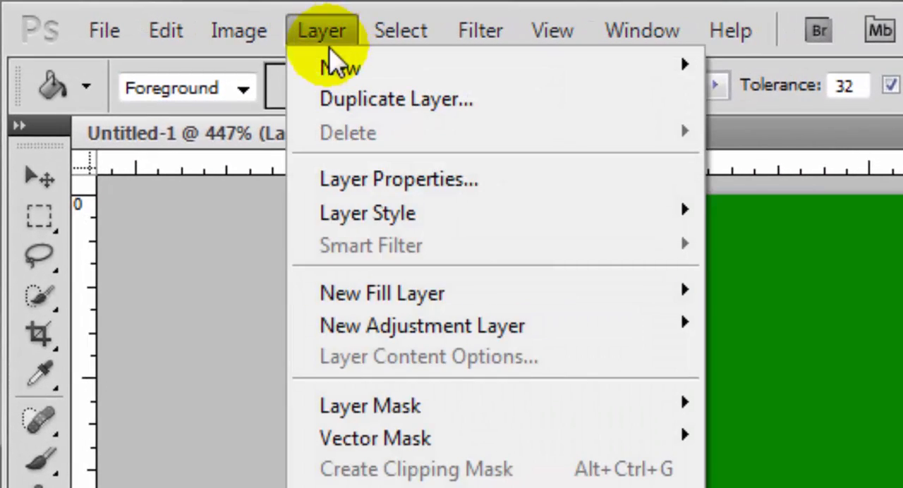
pyautogui.moveTo(326, 68)
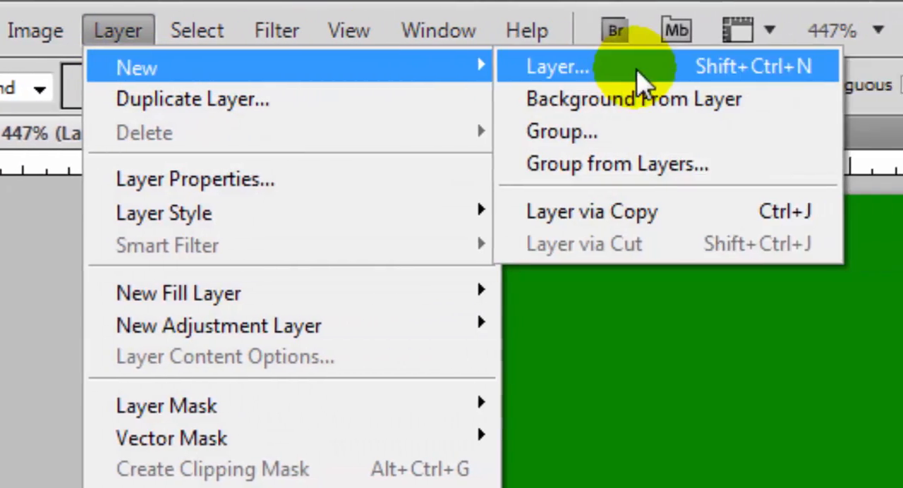
pyautogui.click(638, 70)
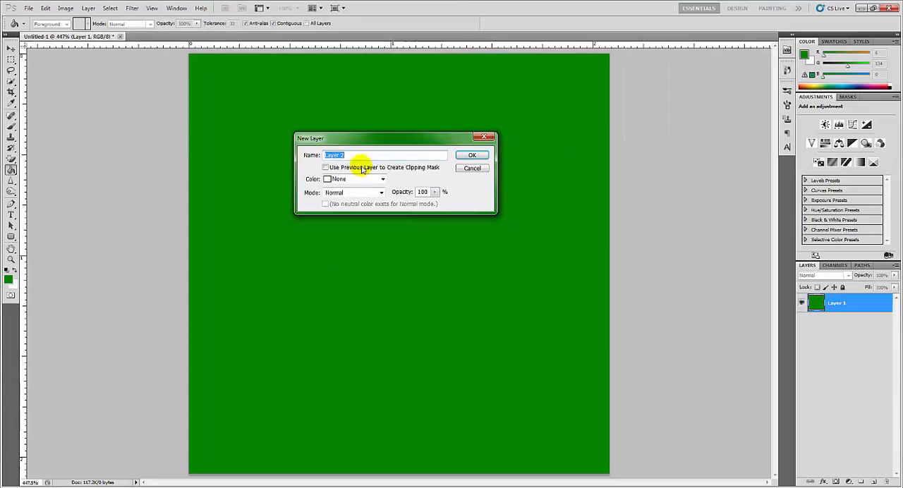
pyautogui.click(470, 155)
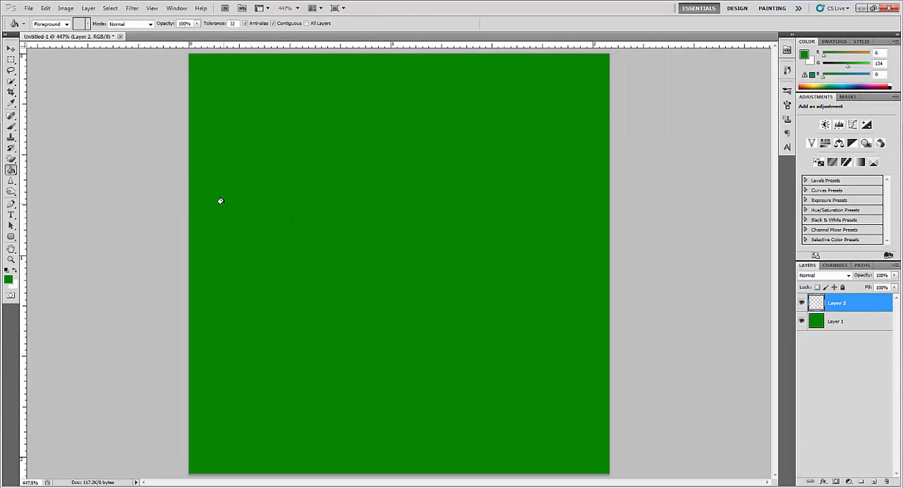
# - Choose the Brush Tool with the 24 spatter tip and enlarge its size to 42 px
pyautogui.click(11, 148)
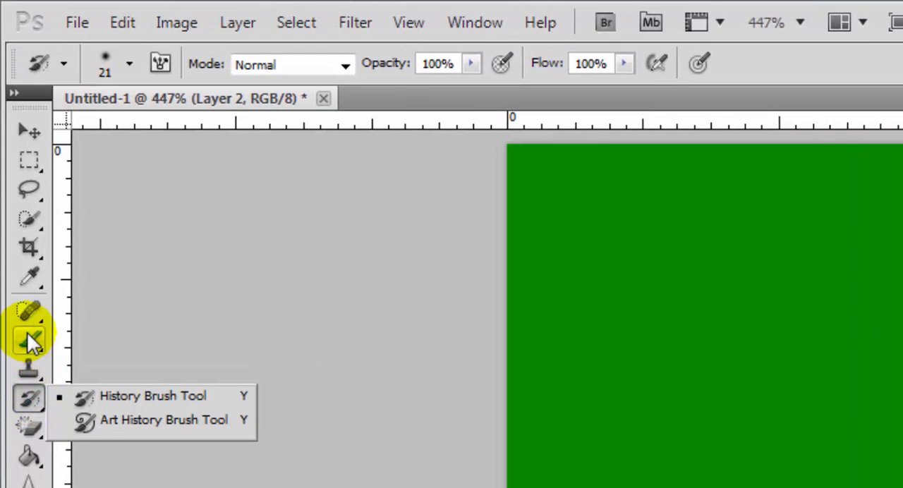
pyautogui.click(32, 342)
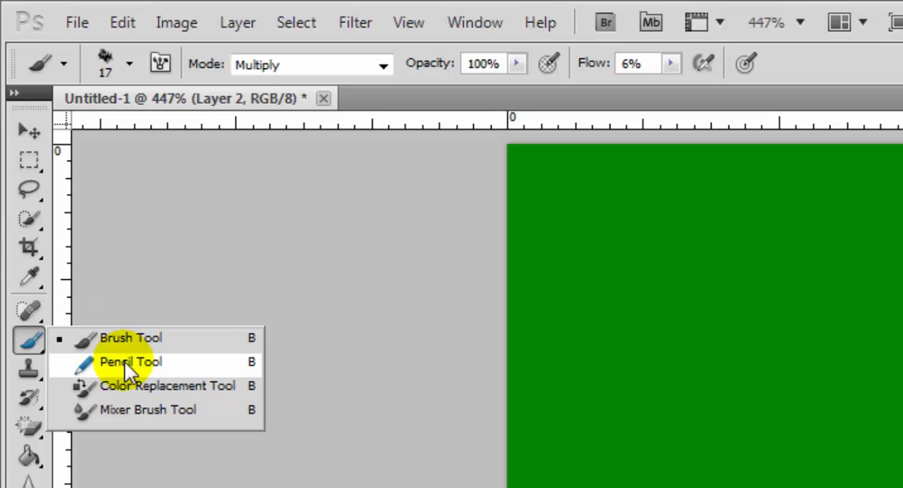
pyautogui.click(127, 343)
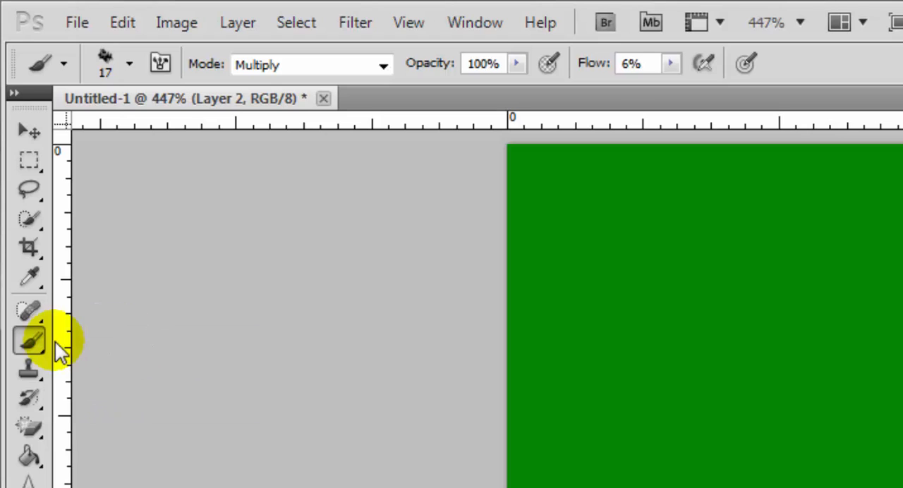
pyautogui.click(129, 65)
pyautogui.moveTo(287, 275)
pyautogui.mouseDown()
pyautogui.moveTo(292, 356)
pyautogui.moveTo(289, 275)
pyautogui.mouseUp()
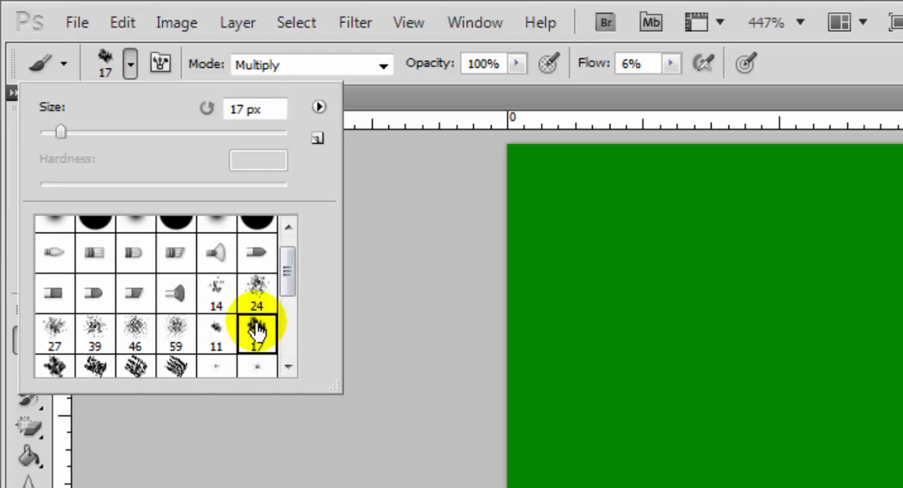
pyautogui.click(260, 298)
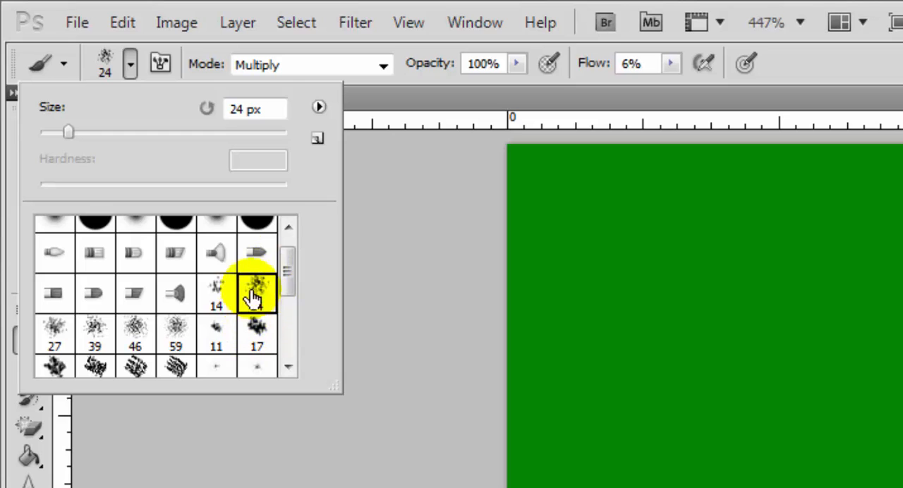
pyautogui.moveTo(78, 132); pyautogui.dragTo(86, 131)
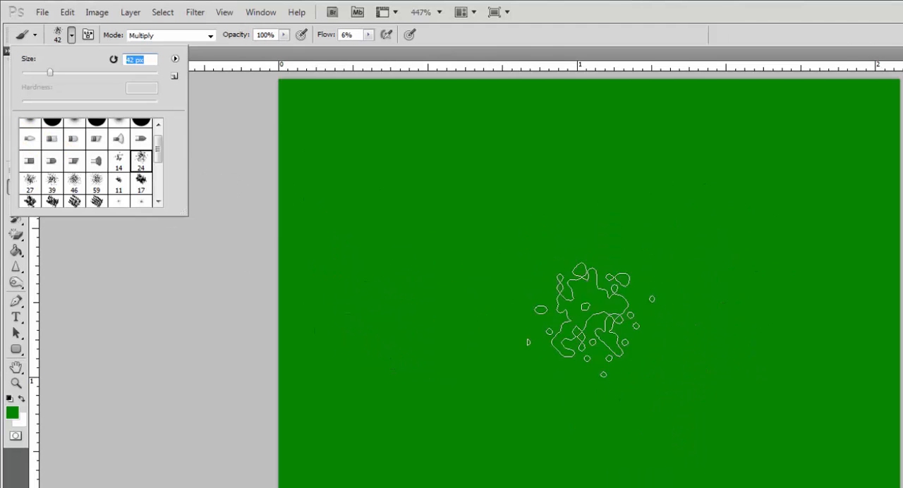
pyautogui.click(189, 55)
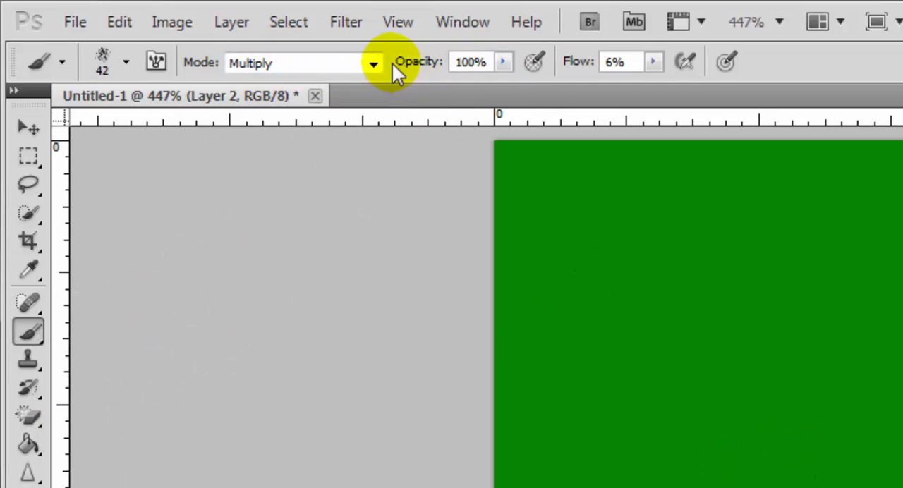
# - Set the brush's blending mode to Normal and its flow to 34%
pyautogui.click(374, 62)
pyautogui.click(346, 97)
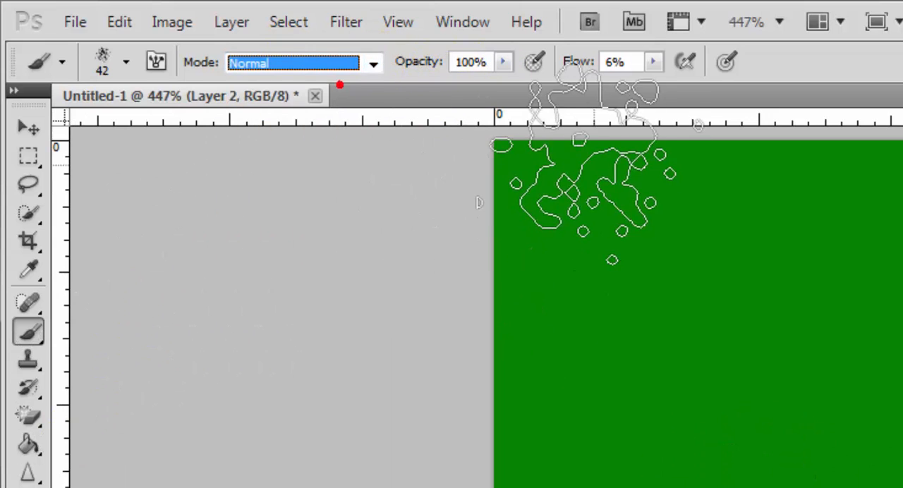
pyautogui.click(652, 62)
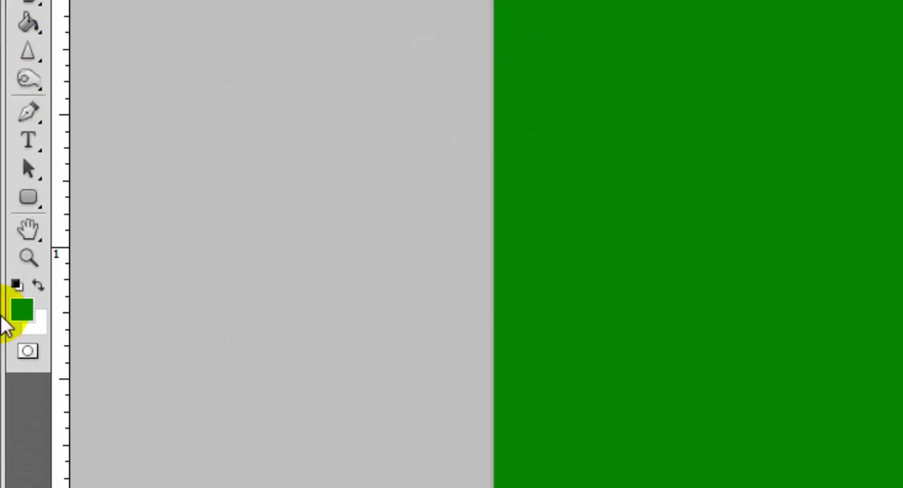
# - Set the foreground color to a darker green with RGB values 4, 88, 0
pyautogui.click(22, 308)
pyautogui.click(456, 283)
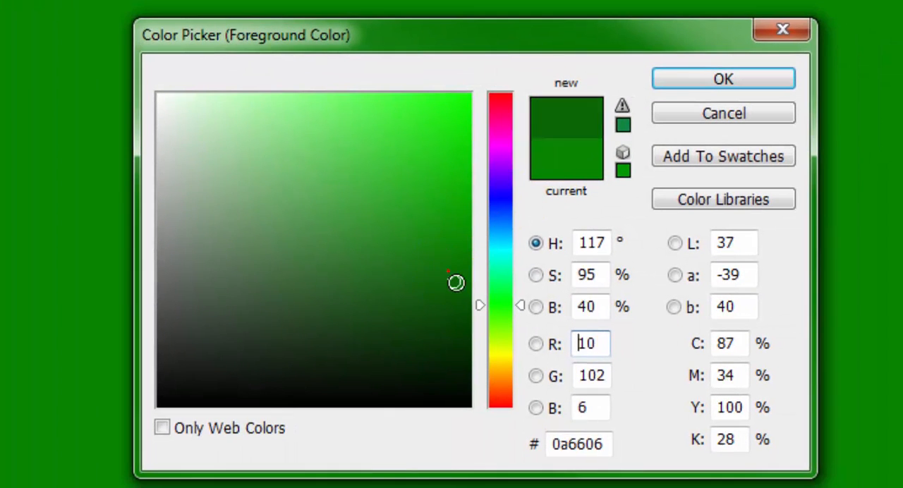
pyautogui.moveTo(456, 283); pyautogui.dragTo(474, 299)
pyautogui.click(700, 86)
# - Paint several broad dark green test strokes across the canvas on the new layer
pyautogui.moveTo(355, 268)
pyautogui.mouseDown()
pyautogui.moveTo(460, 282)
pyautogui.moveTo(433, 120)
pyautogui.moveTo(306, 195)
pyautogui.moveTo(312, 373)
pyautogui.moveTo(352, 381)
pyautogui.mouseUp()
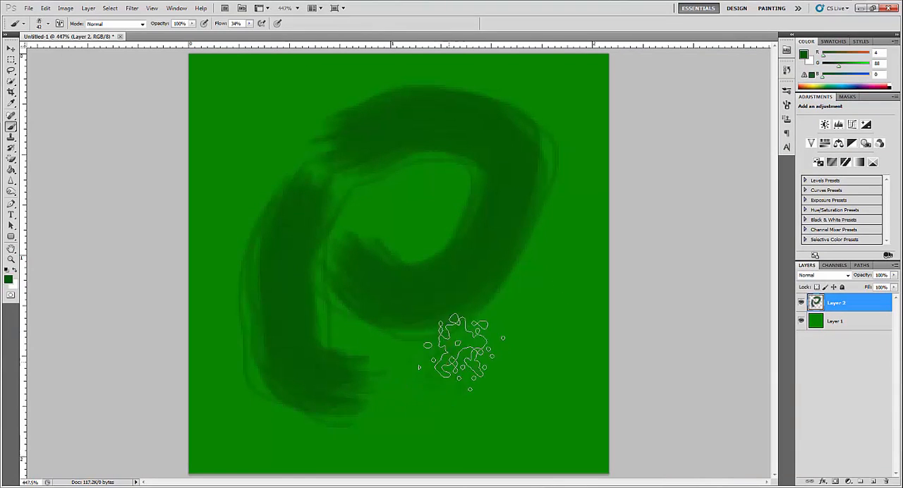
pyautogui.moveTo(452, 360)
pyautogui.mouseDown()
pyautogui.moveTo(520, 383)
pyautogui.moveTo(570, 216)
pyautogui.moveTo(705, 182)
pyautogui.mouseUp()
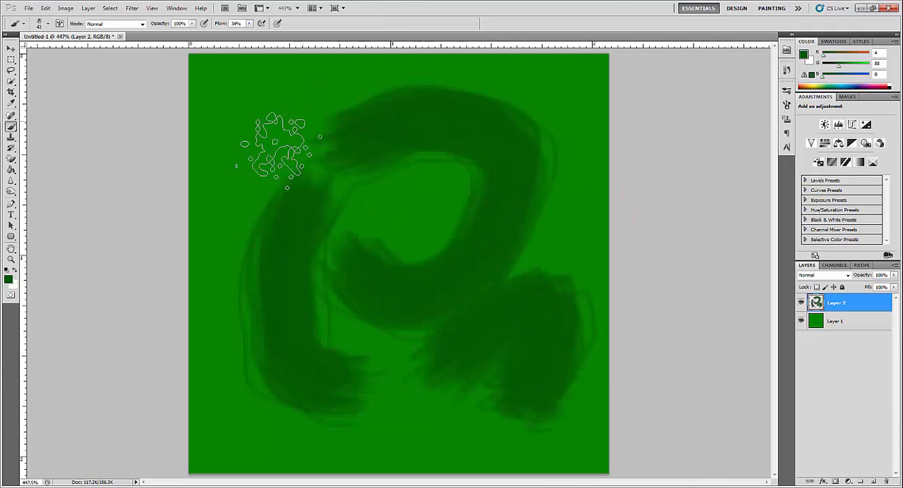
pyautogui.click(642, 233)
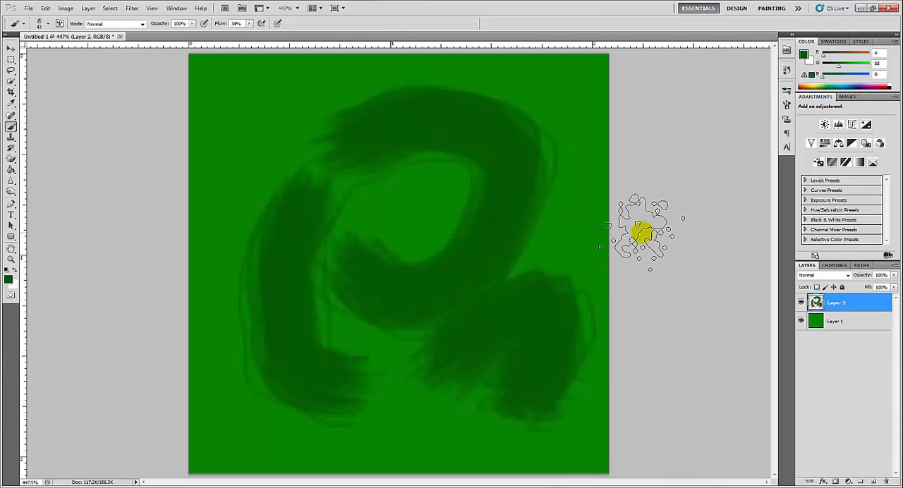
# - Undo all the dark green brush strokes on the new layer
pyautogui.hotkey('ctrl', 'alt', 'z')
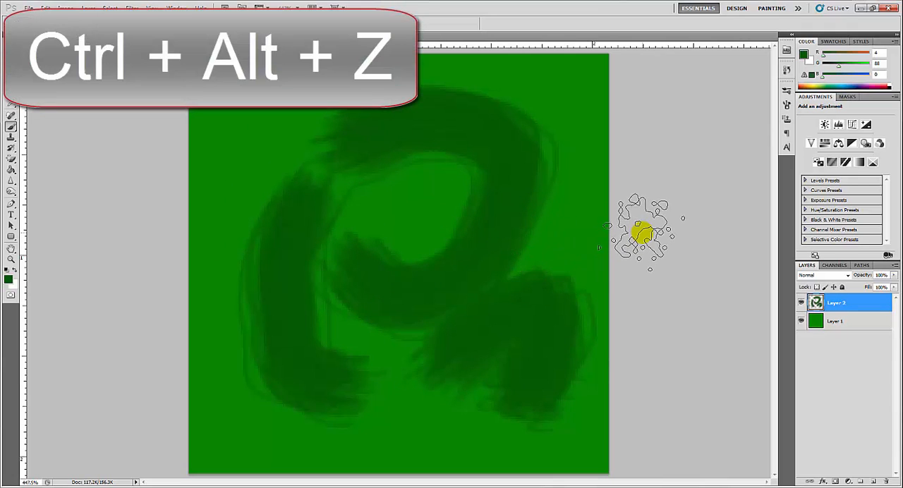
pyautogui.hotkey('ctrl', 'alt', 'z')
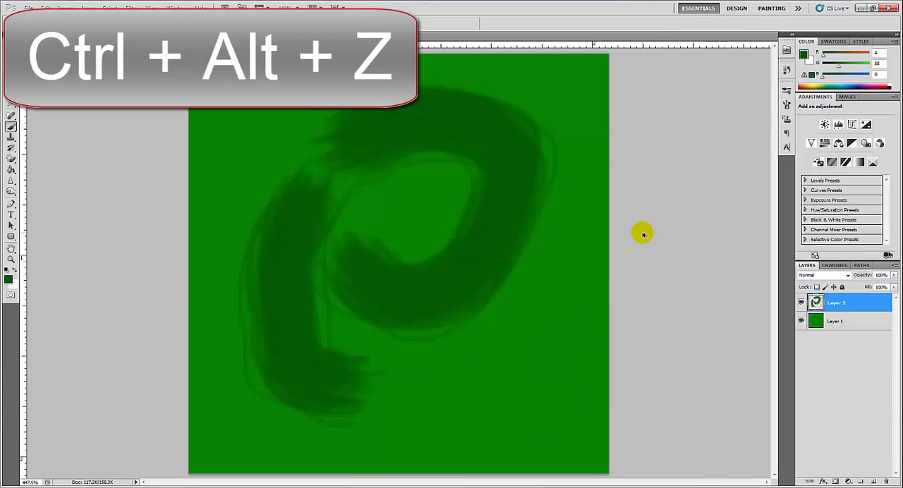
pyautogui.hotkey('ctrl', 'alt', 'z')
pyautogui.hotkey('ctrl', 'alt', 'z')
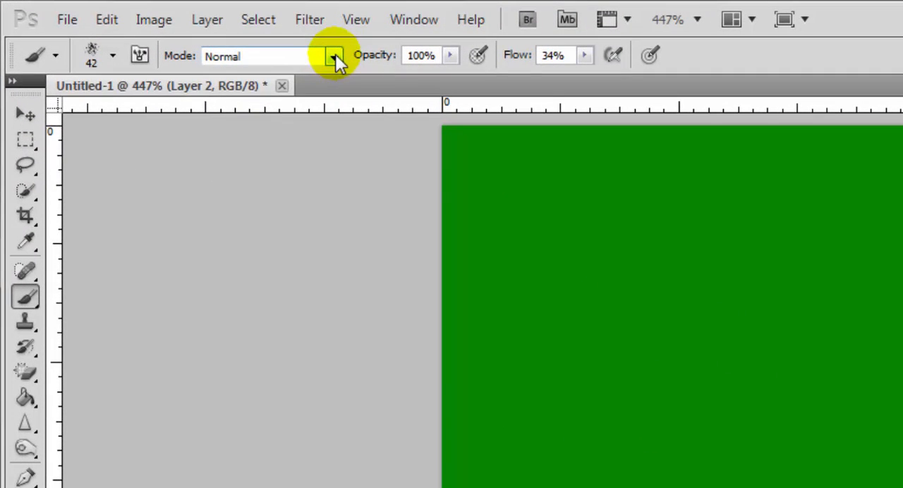
# - Set the brush's blending mode to Dissolve and stamp separate dark green speckle clusters around the canvas on Layer 2
pyautogui.click(334, 58)
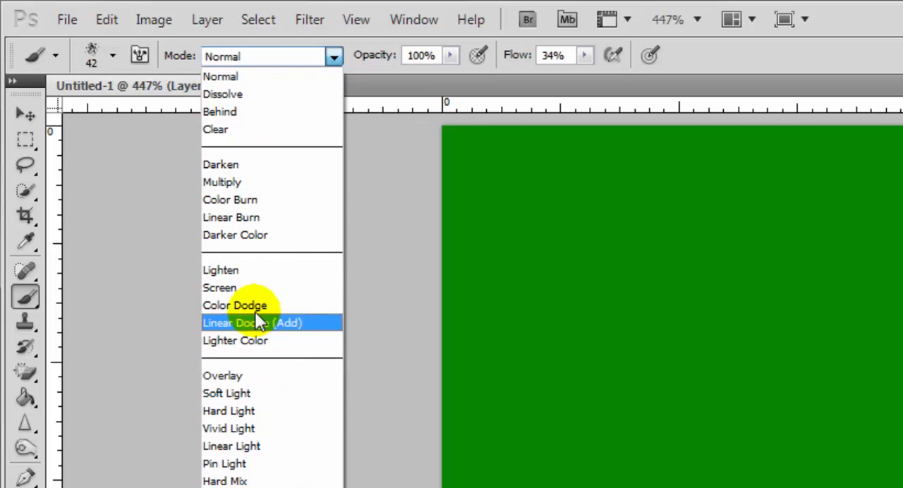
pyautogui.click(262, 94)
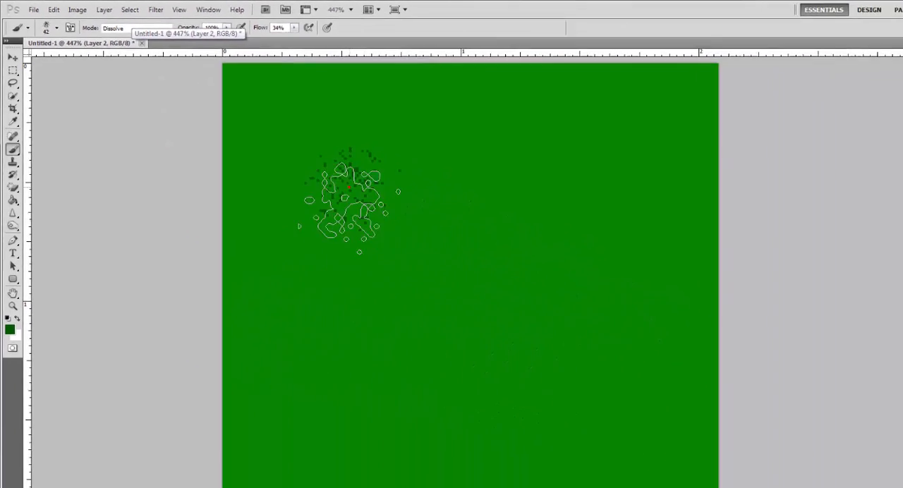
pyautogui.click(551, 280)
pyautogui.click(583, 487)
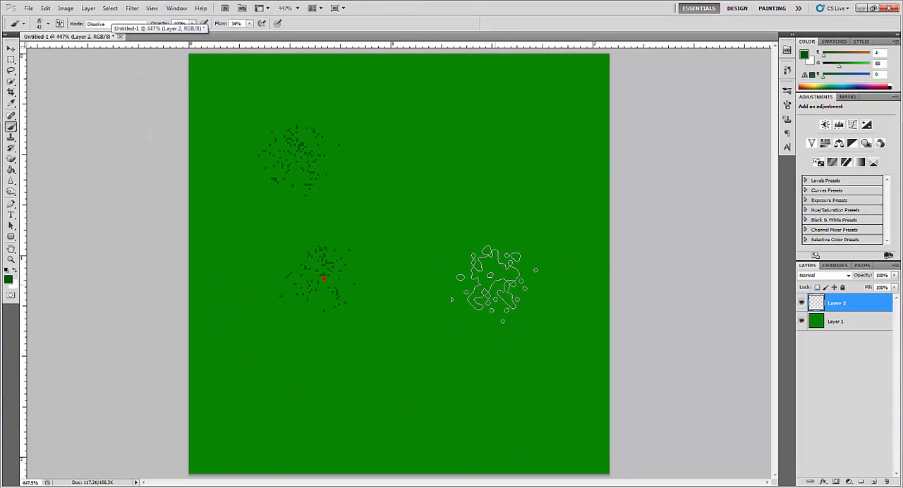
pyautogui.click(902, 487)
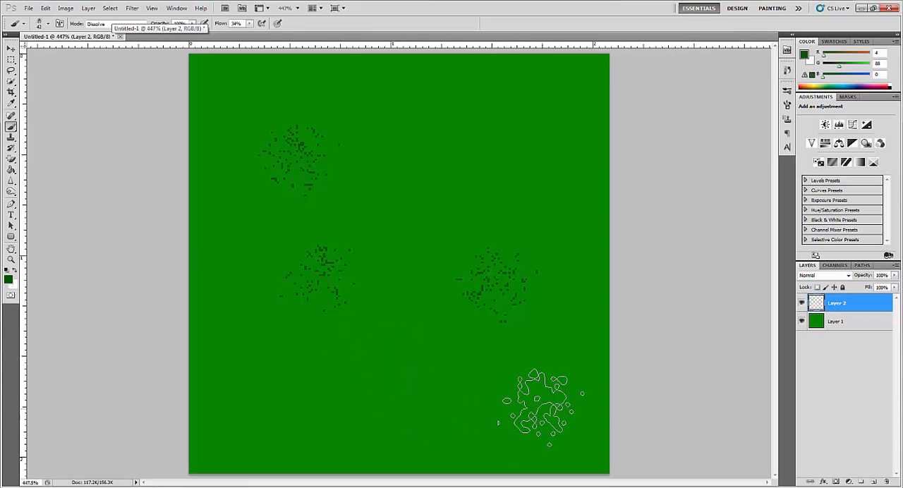
pyautogui.click(549, 395)
pyautogui.click(455, 399)
pyautogui.click(314, 387)
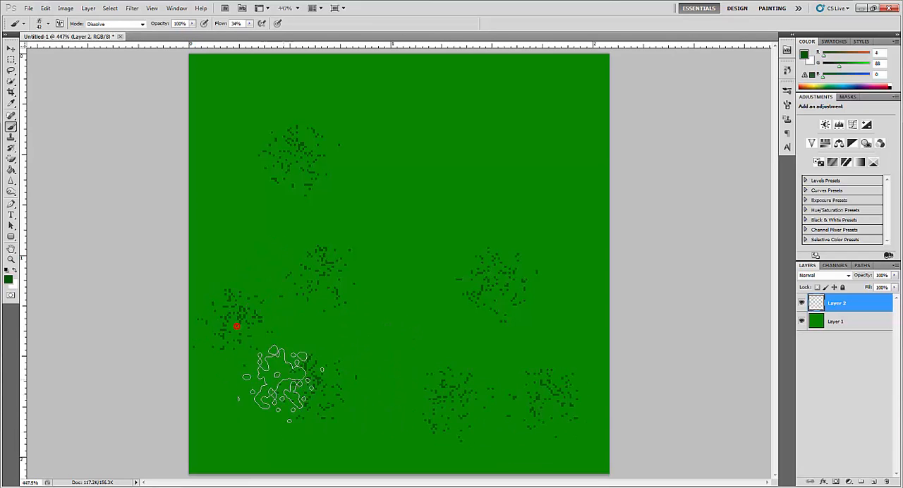
# - Undo a continuous diagonal trial stroke and stamp more separate dark green speckles across the canvas's middle and upper areas
pyautogui.moveTo(283, 385)
pyautogui.mouseDown()
pyautogui.moveTo(476, 169)
pyautogui.moveTo(498, 130)
pyautogui.mouseUp()
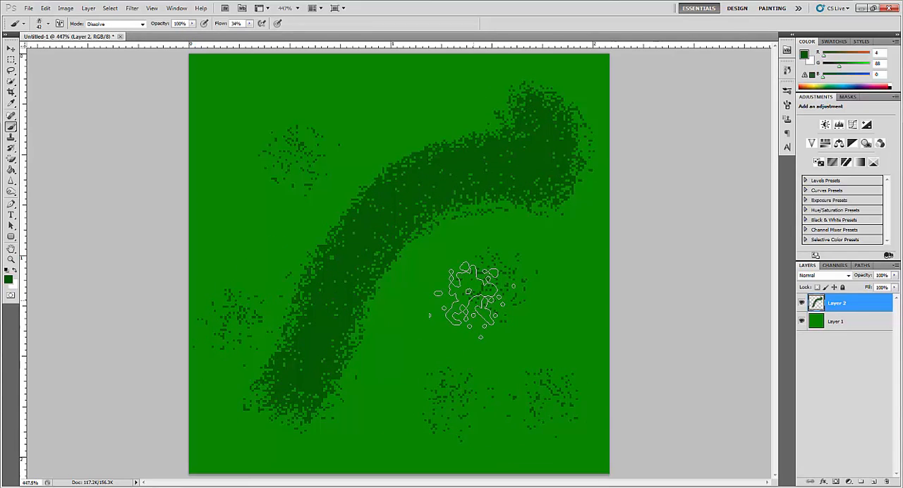
pyautogui.hotkey('ctrl', 'z')
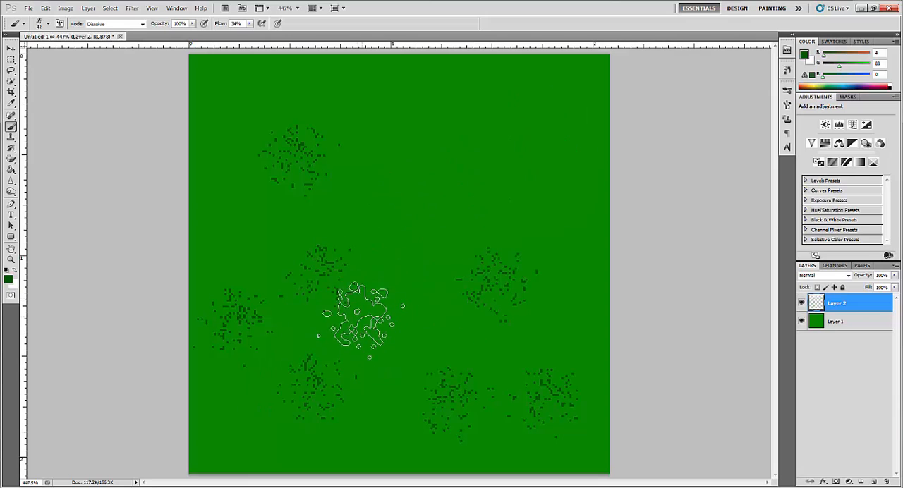
pyautogui.click(361, 319)
pyautogui.click(455, 240)
pyautogui.click(439, 145)
pyautogui.click(498, 95)
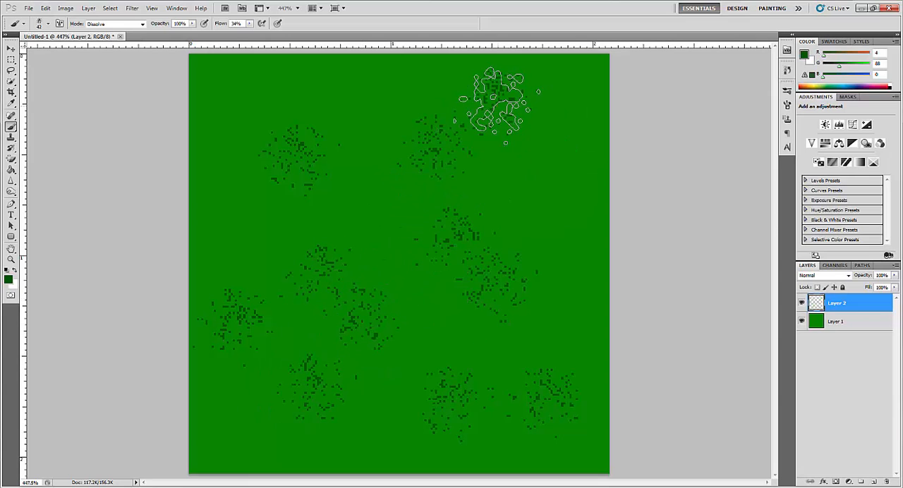
pyautogui.click(574, 149)
pyautogui.click(501, 189)
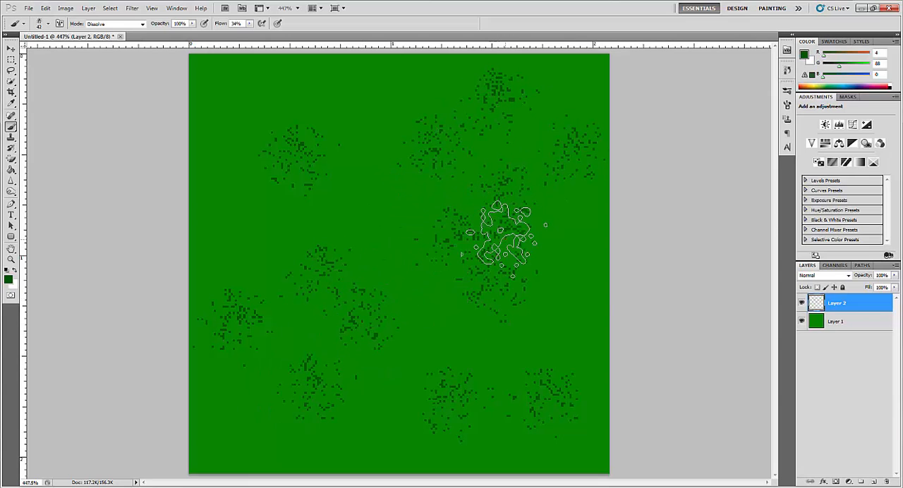
pyautogui.moveTo(505, 236)
pyautogui.mouseDown()
pyautogui.moveTo(550, 317)
pyautogui.moveTo(331, 239)
pyautogui.moveTo(360, 130)
pyautogui.moveTo(326, 82)
pyautogui.mouseUp()
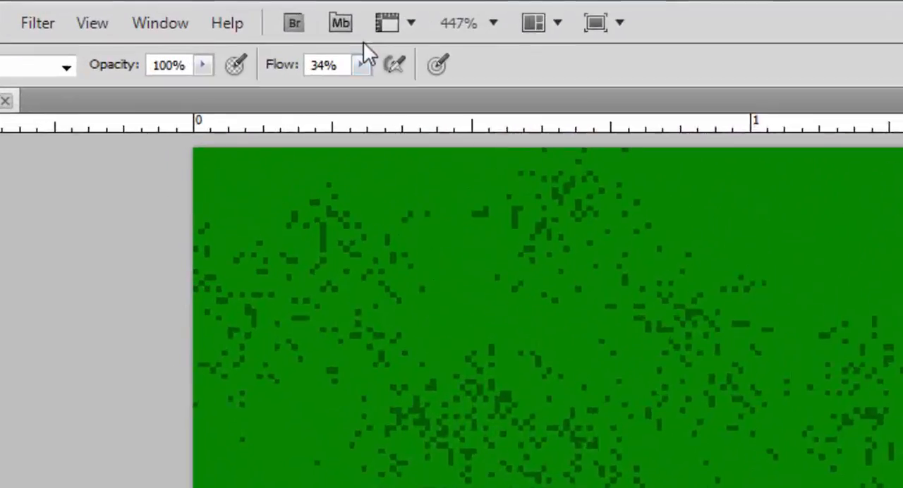
# - Set the brush's flow to 58% and stamp denser dark green speckles over the lower half and along the image's right edge
pyautogui.click(250, 23)
pyautogui.moveTo(424, 126); pyautogui.dragTo(472, 129)
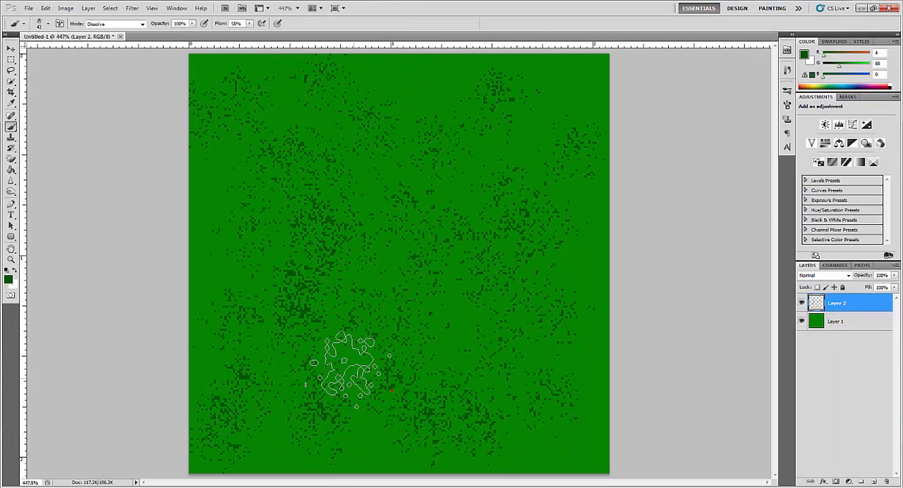
pyautogui.click(348, 367)
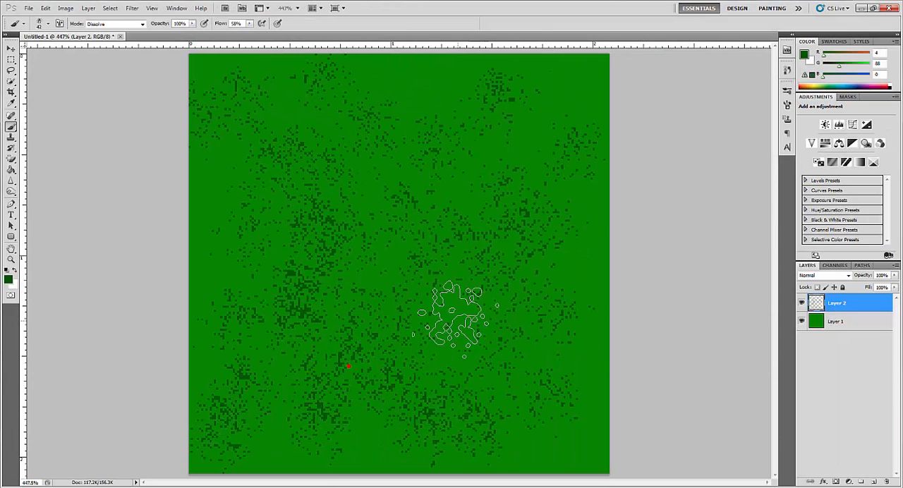
pyautogui.click(465, 336)
pyautogui.click(521, 407)
pyautogui.click(559, 422)
pyautogui.click(557, 348)
pyautogui.click(565, 274)
pyautogui.click(567, 208)
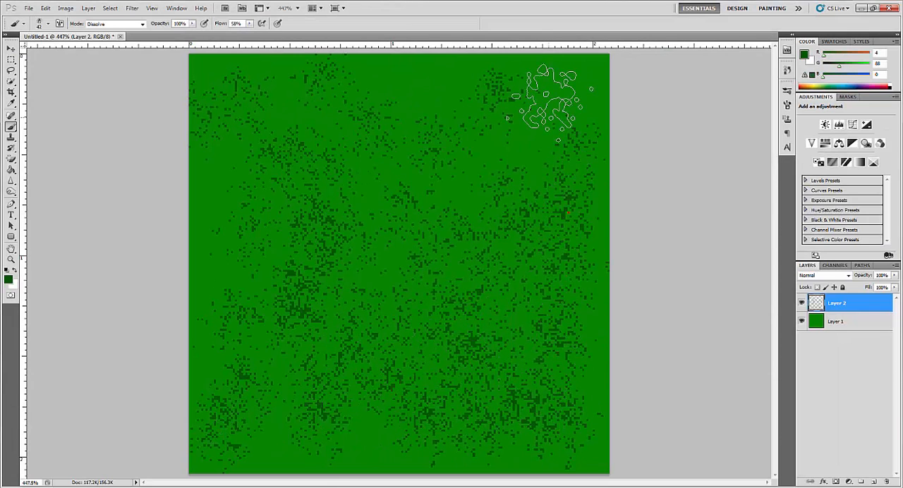
# - Stamp dark green speckles across the image's upper area, from the upper right corner around to the upper left edge
pyautogui.click(551, 86)
pyautogui.click(495, 145)
pyautogui.click(478, 172)
pyautogui.click(392, 177)
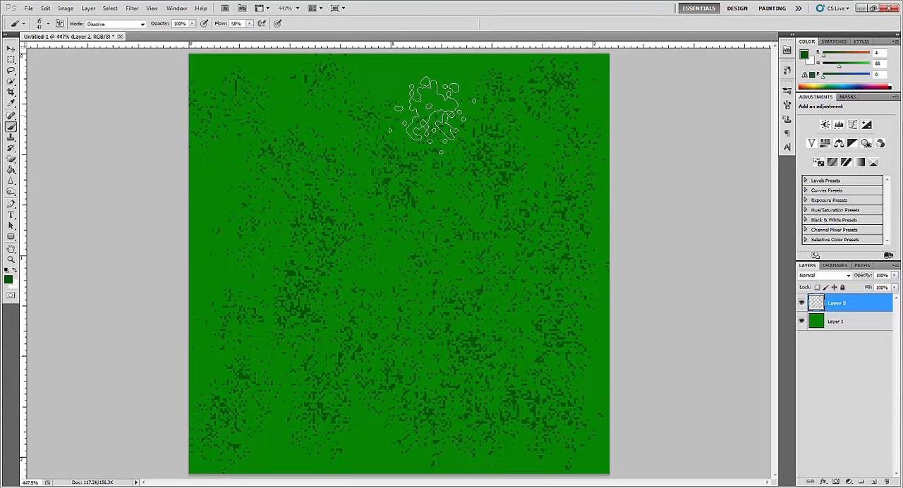
pyautogui.click(431, 90)
pyautogui.click(359, 88)
pyautogui.click(278, 91)
pyautogui.click(250, 142)
pyautogui.click(235, 206)
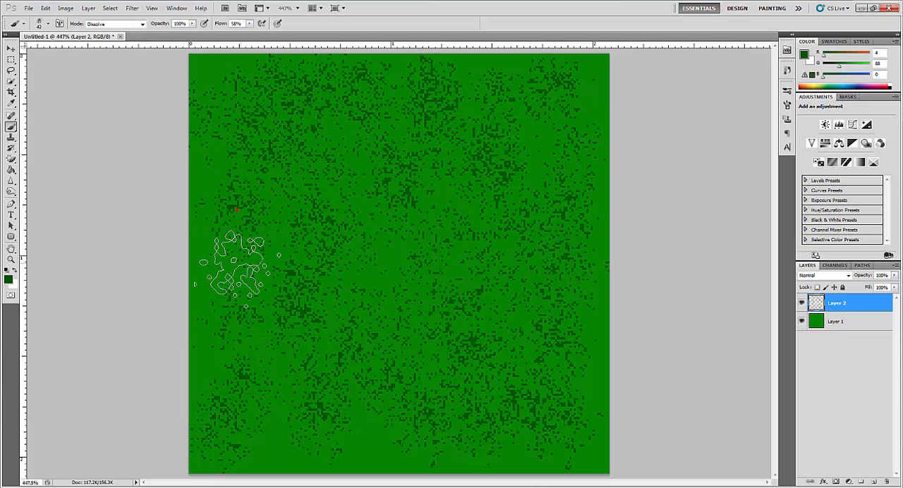
# - Fill the remaining sparse areas along the image's left edge and in its centre with dark green speckles
pyautogui.click(233, 265)
pyautogui.click(239, 311)
pyautogui.click(274, 353)
pyautogui.click(364, 256)
pyautogui.click(415, 252)
pyautogui.click(414, 278)
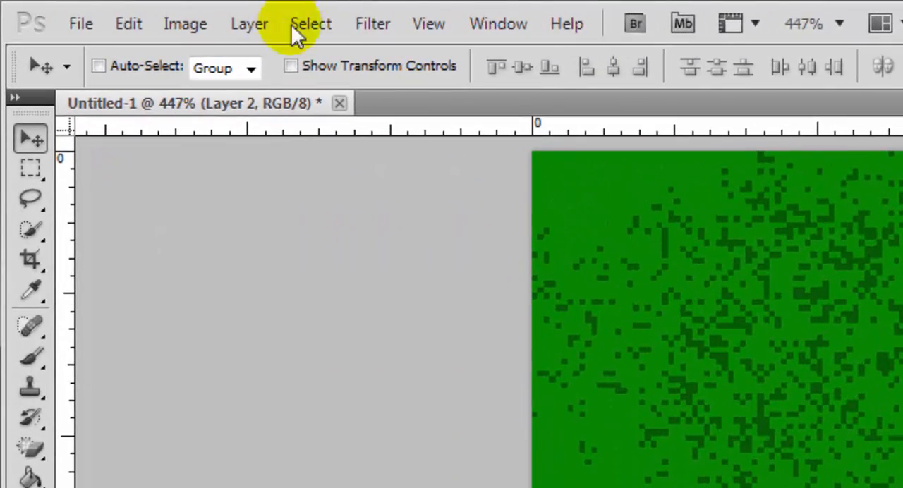
pyautogui.click(249, 24)
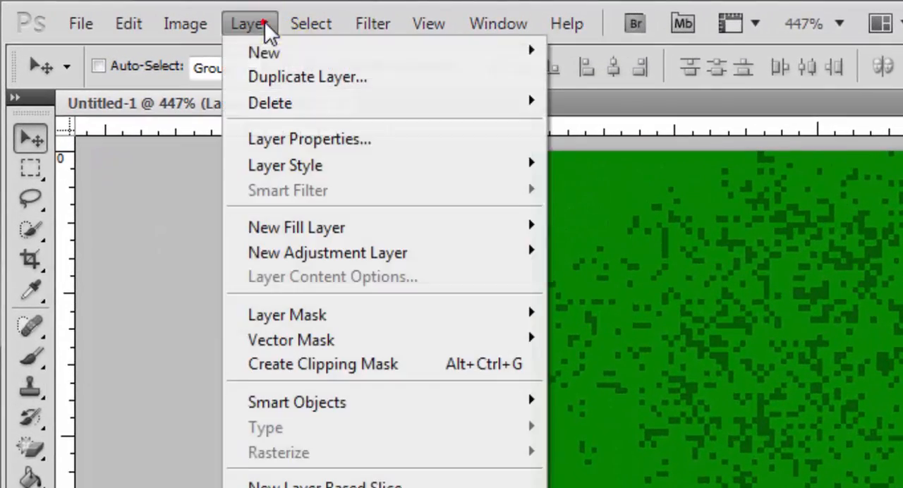
pyautogui.moveTo(271, 50)
pyautogui.click(591, 50)
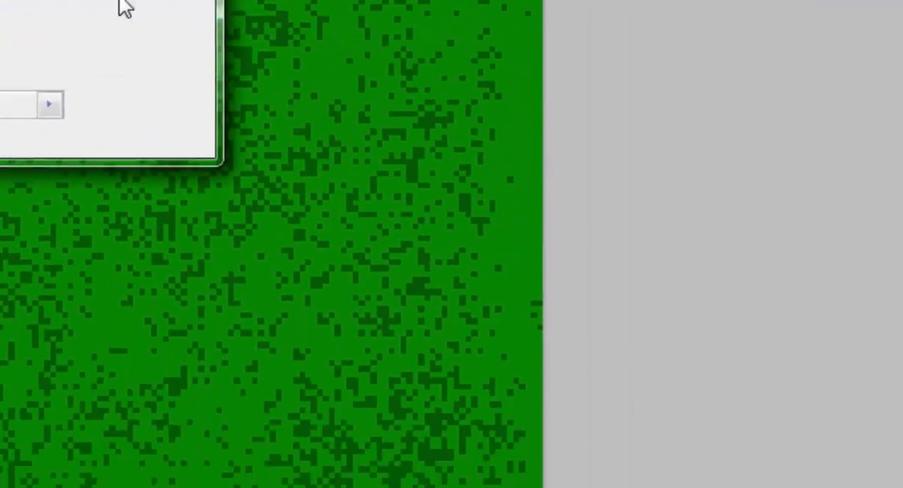
pyautogui.click(732, 209)
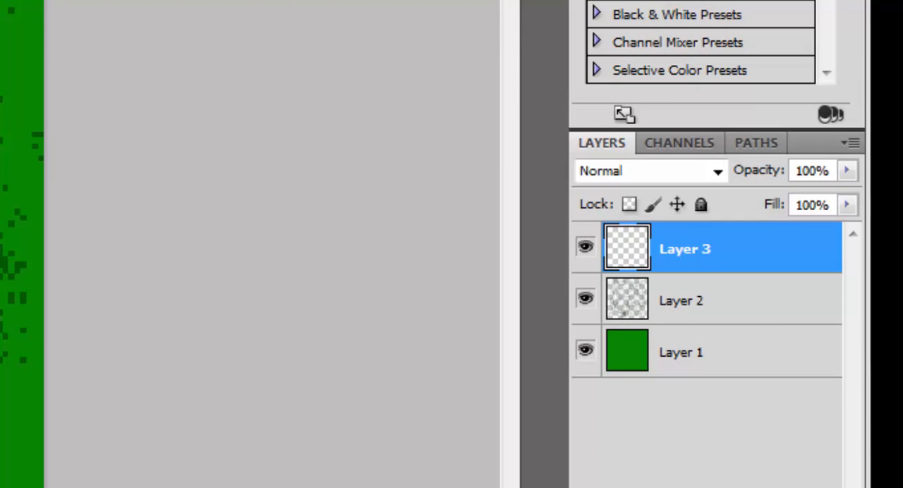
pyautogui.press('Delete')
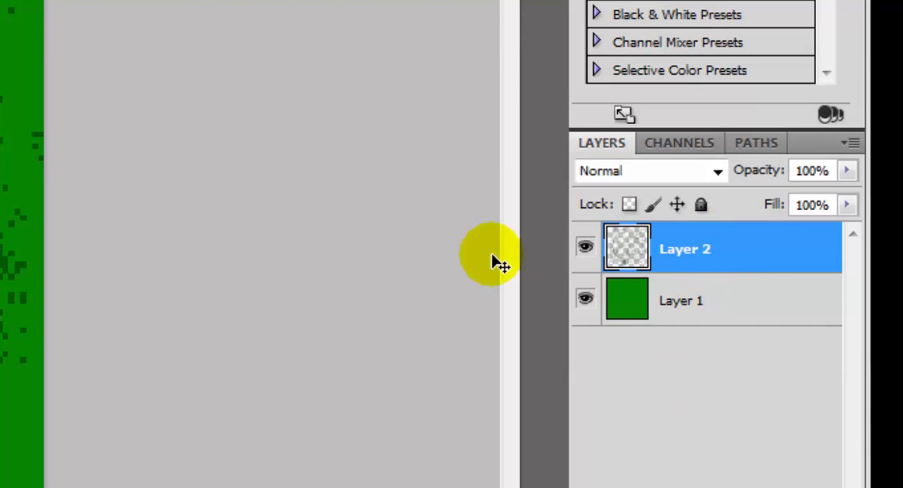
# - Duplicate the dark green speckle layer, Layer 2, keeping the default name
pyautogui.rightClick(656, 260)
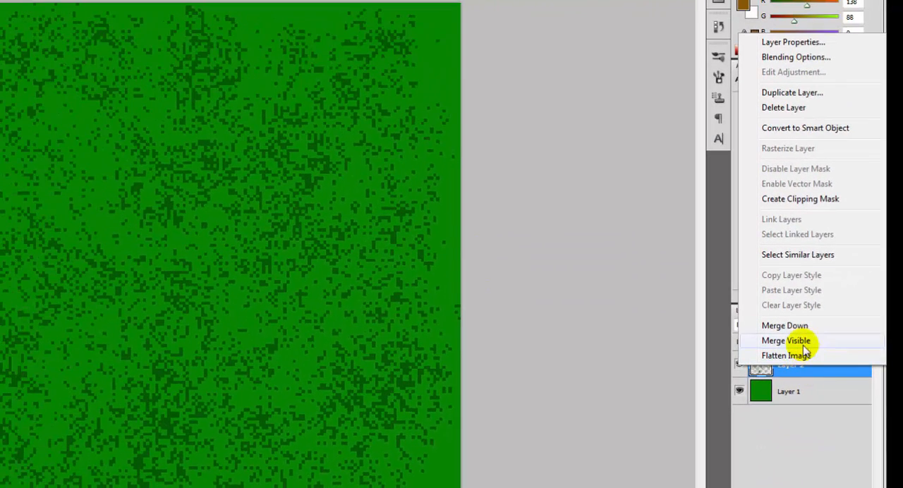
pyautogui.click(790, 93)
pyautogui.click(256, 142)
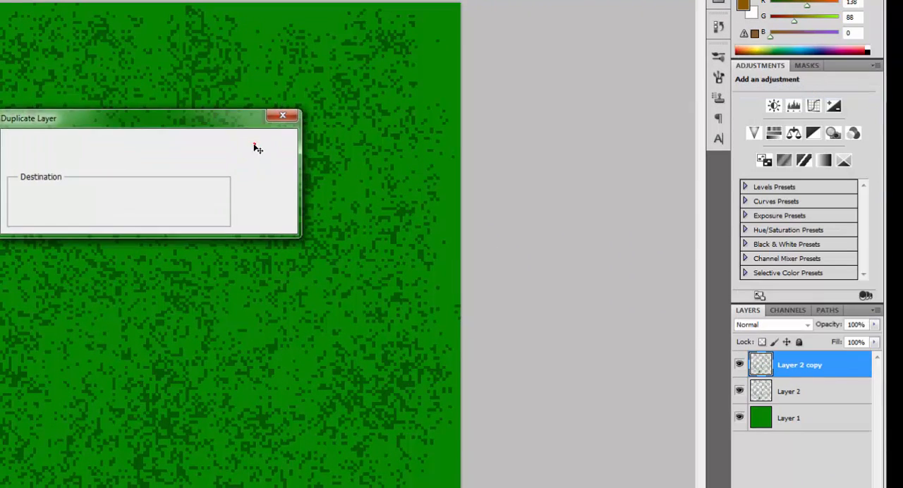
# - Enable the Color Overlay effect in the layer style of Layer 2 copy and show its settings
pyautogui.doubleClick(855, 368)
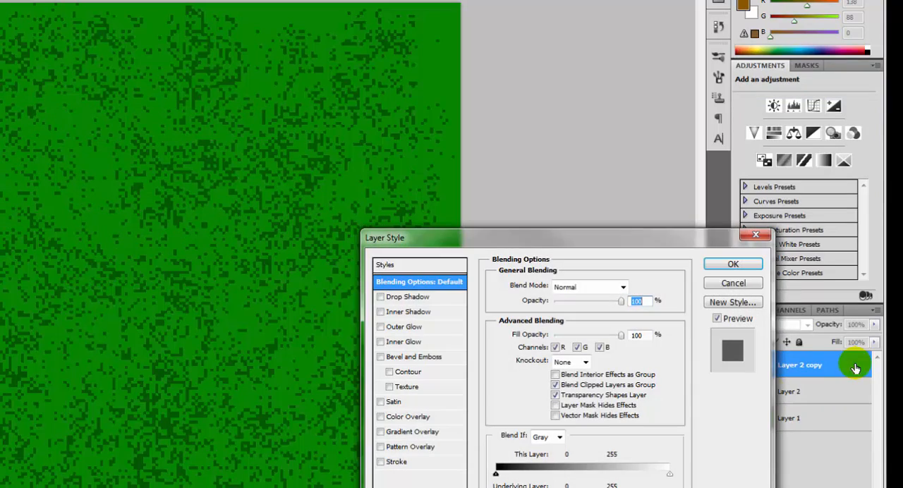
pyautogui.moveTo(524, 244); pyautogui.dragTo(621, 36)
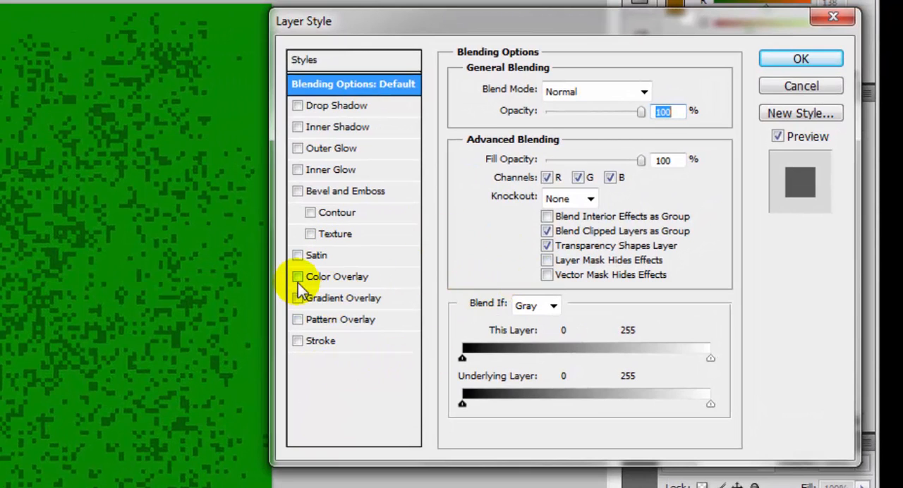
pyautogui.click(297, 277)
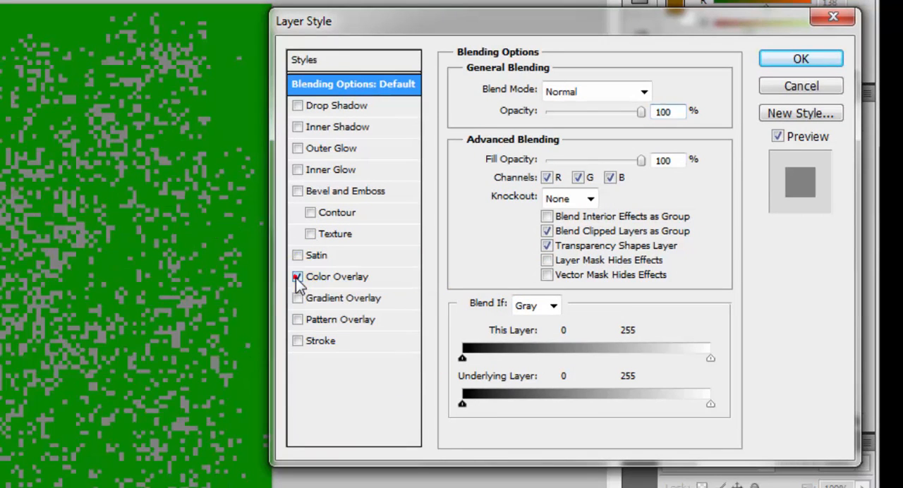
pyautogui.click(329, 276)
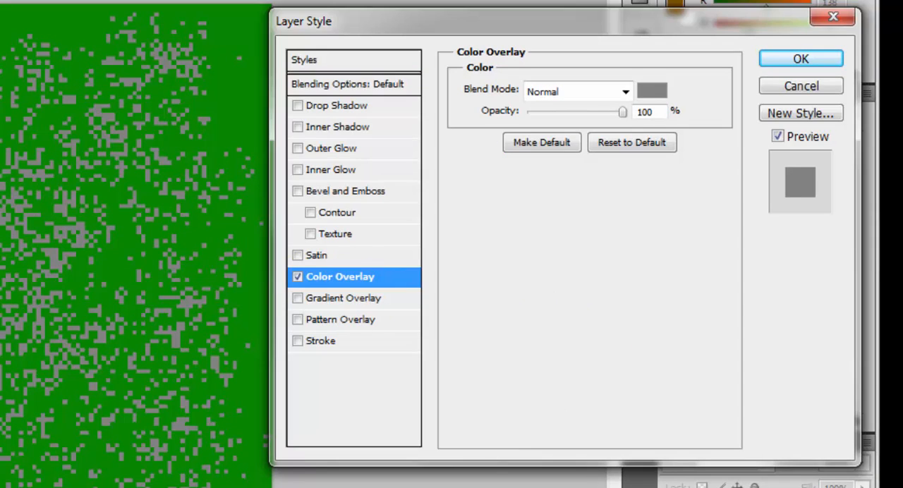
# - Set the overlay color of Layer 2 copy to a dark olive yellow and apply the layer style
pyautogui.click(652, 91)
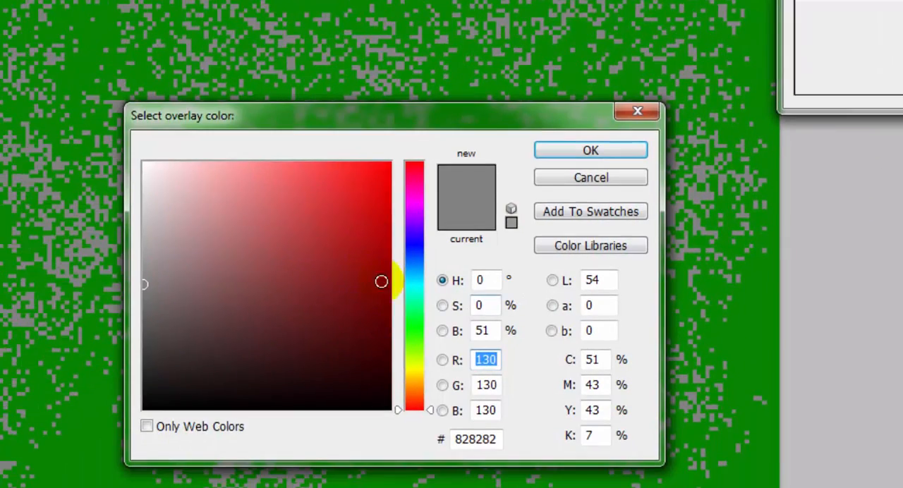
pyautogui.moveTo(380, 346); pyautogui.dragTo(380, 375)
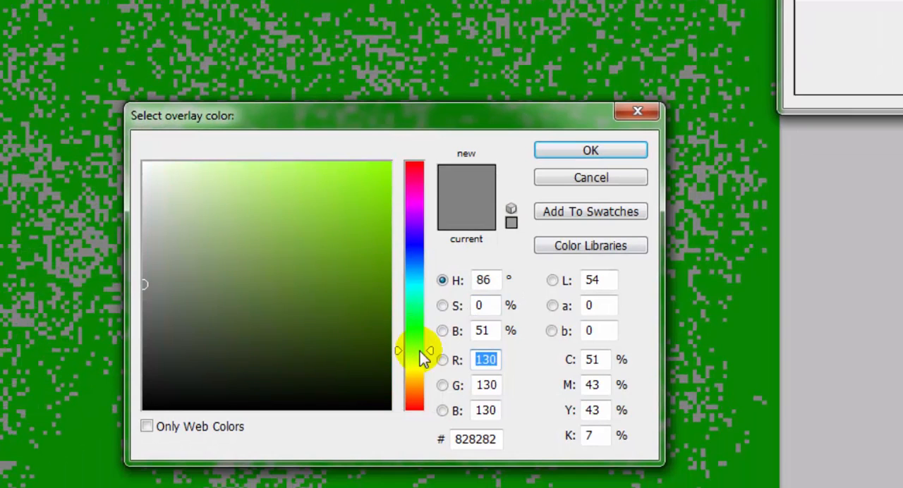
pyautogui.click(280, 224)
pyautogui.moveTo(311, 188); pyautogui.dragTo(267, 174)
pyautogui.click(415, 367)
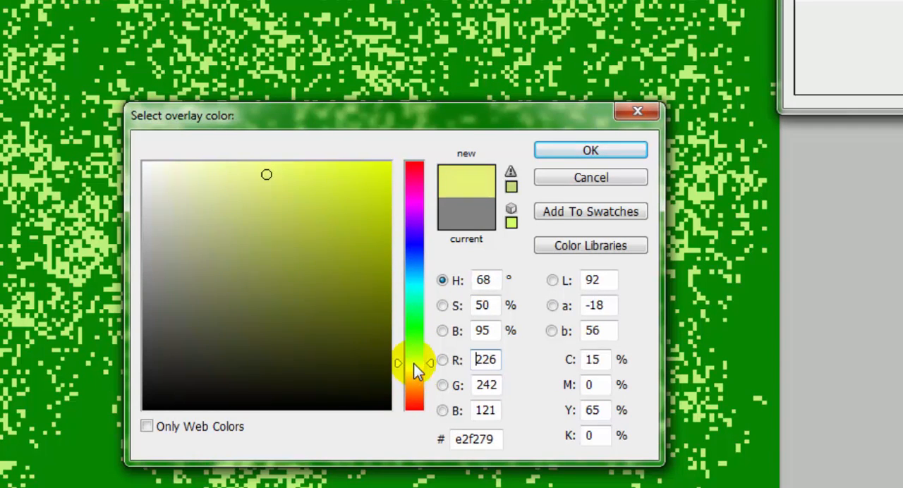
pyautogui.moveTo(414, 363); pyautogui.dragTo(416, 367)
pyautogui.moveTo(301, 209)
pyautogui.mouseDown()
pyautogui.moveTo(345, 177)
pyautogui.moveTo(314, 176)
pyautogui.moveTo(342, 229)
pyautogui.mouseUp()
pyautogui.click(589, 153)
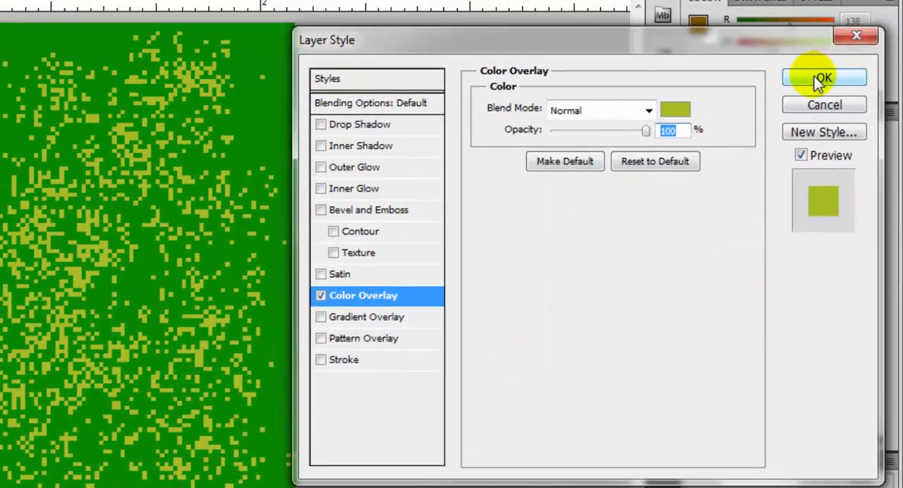
pyautogui.click(818, 82)
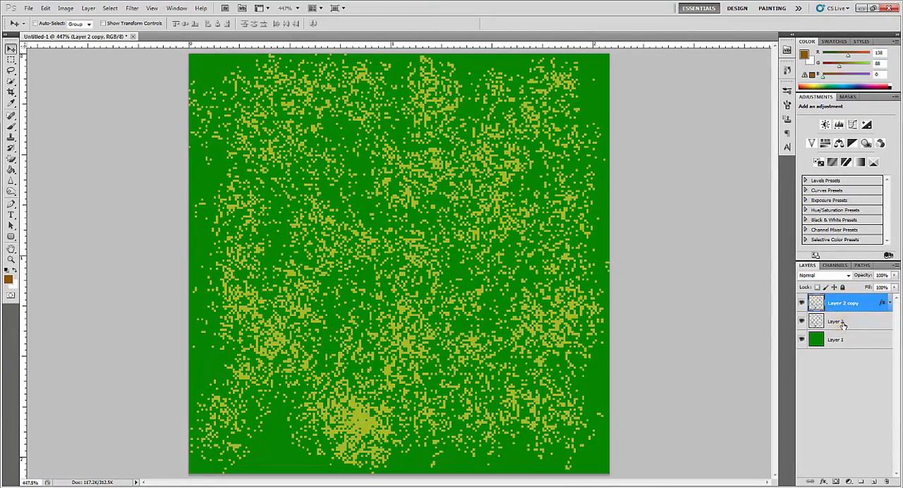
# - Select Layer 2 copy and shift its yellow speckles left by about a third of the image width
pyautogui.click(843, 323)
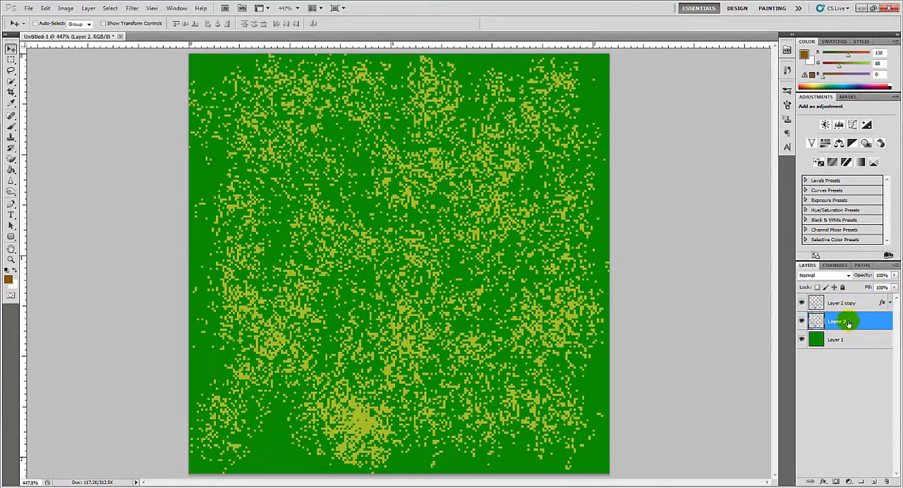
pyautogui.click(849, 302)
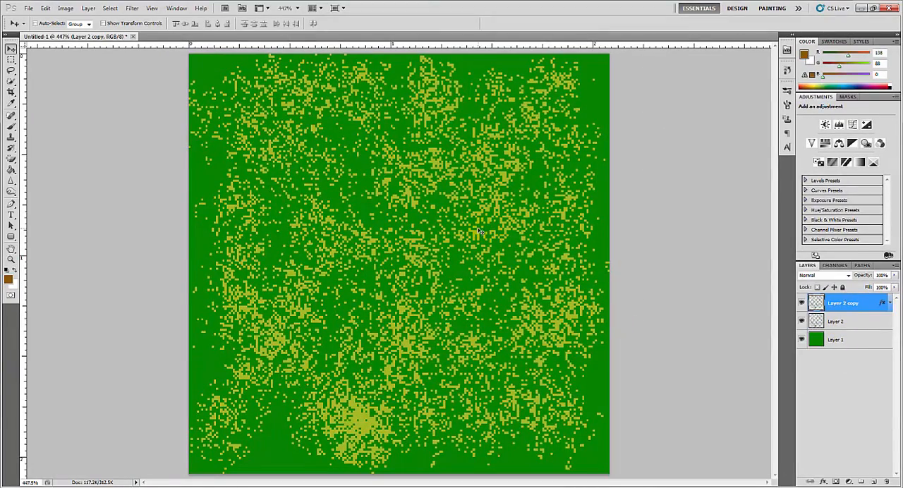
pyautogui.moveTo(478, 231); pyautogui.dragTo(330, 230)
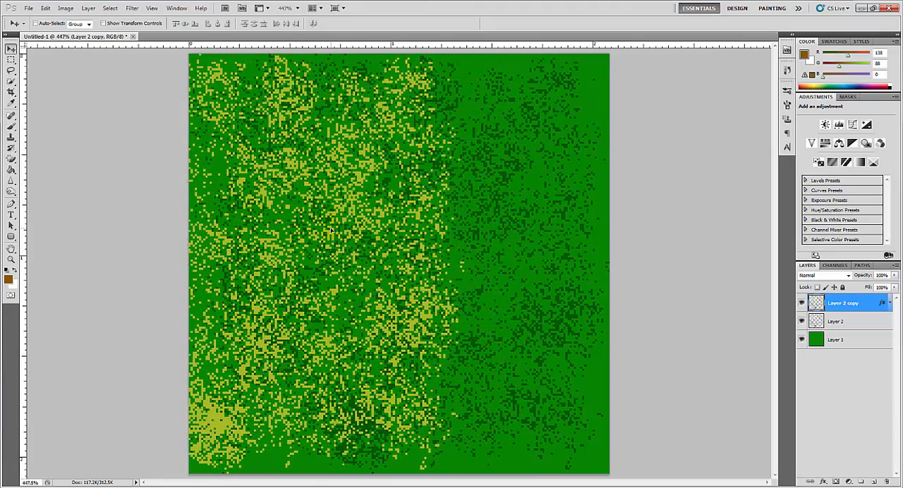
# - Duplicate Layer 2 copy and move the duplicate right to cover the part of the image without yellow speckles
pyautogui.rightClick(851, 305)
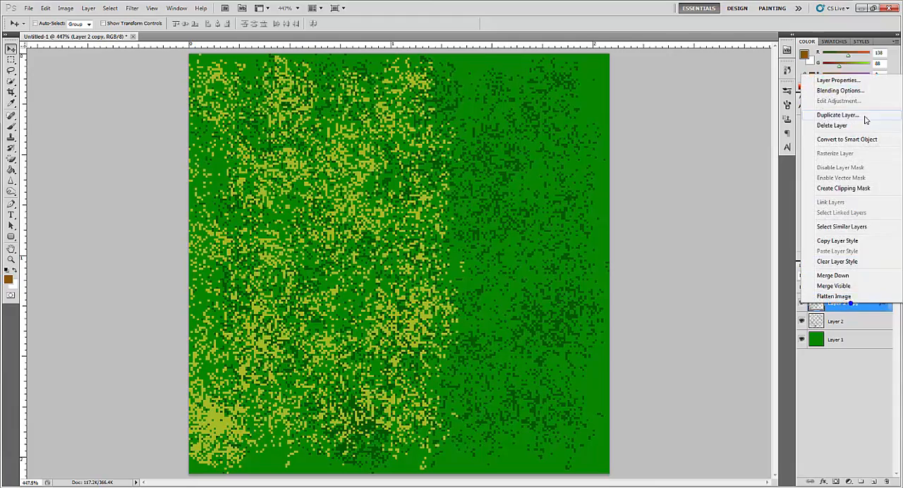
pyautogui.click(808, 117)
pyautogui.click(478, 150)
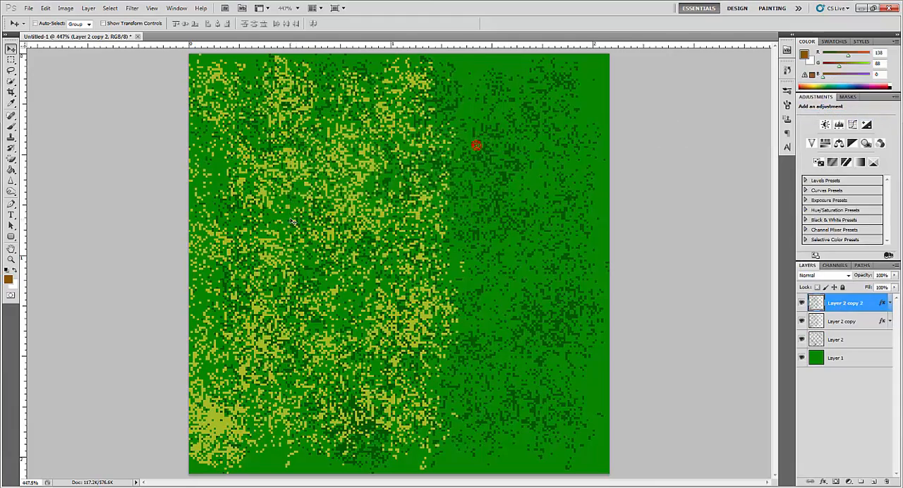
pyautogui.moveTo(198, 224); pyautogui.dragTo(562, 224)
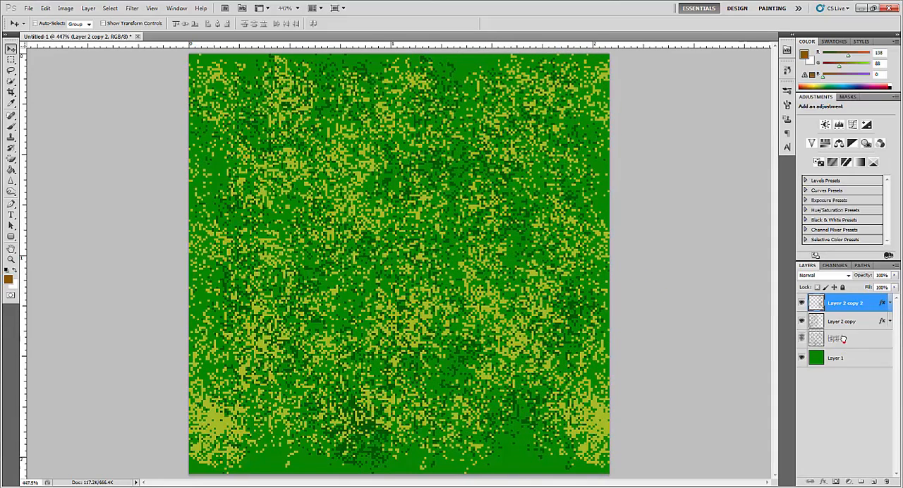
# - Bring Layer 2 to the top of the layer stack, and duplicate it with the duplicate's dark green speckles shifted to the right
pyautogui.moveTo(842, 340); pyautogui.dragTo(845, 300)
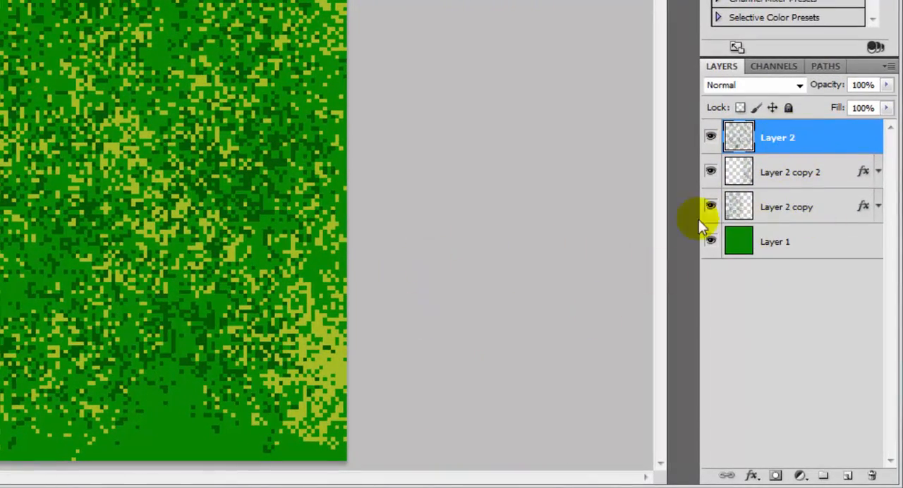
pyautogui.rightClick(801, 141)
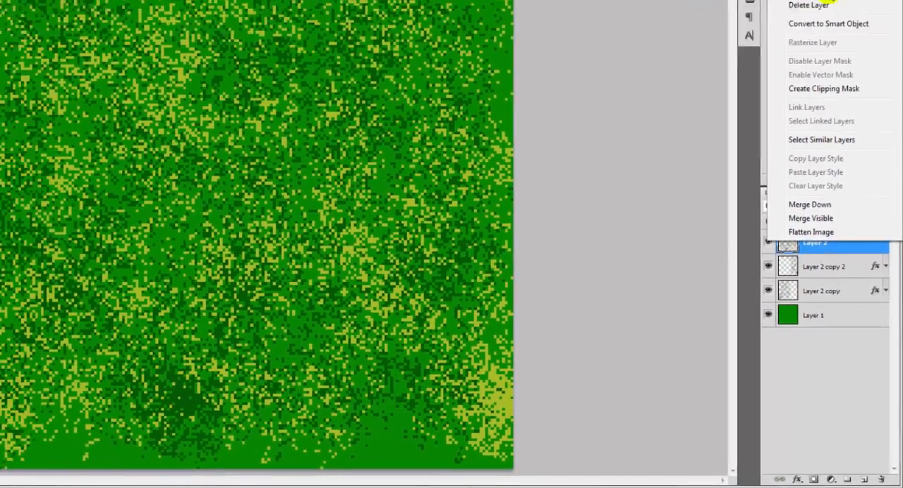
pyautogui.click(755, 2)
pyautogui.click(485, 146)
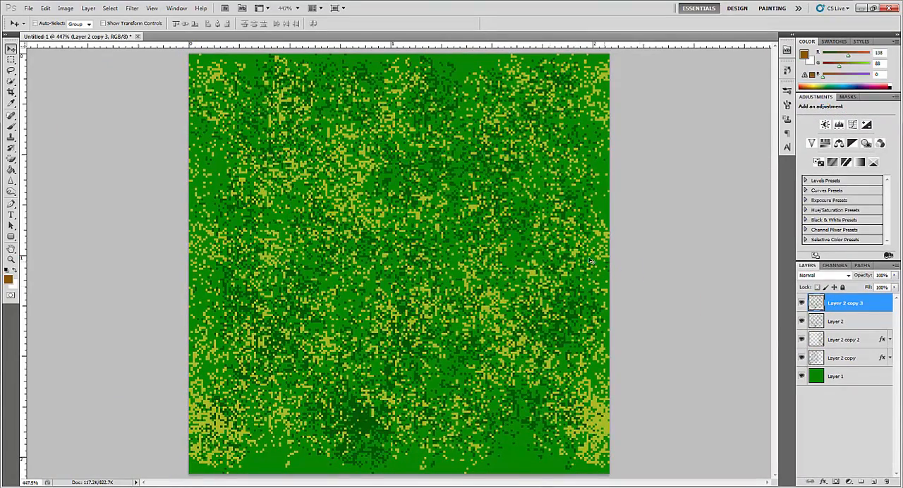
pyautogui.moveTo(482, 260); pyautogui.dragTo(586, 249)
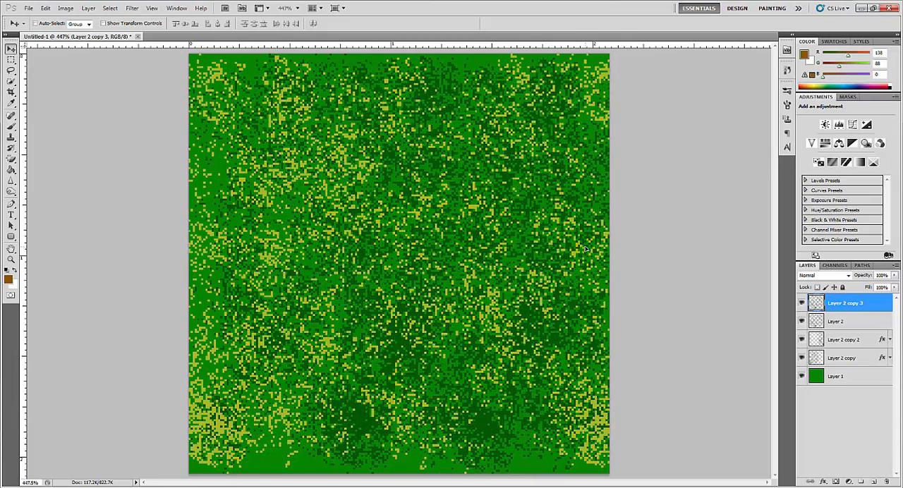
# - Duplicate Layer 2 copy 3 and move the duplicate left to spread dark green speckles over the left part of the image
pyautogui.rightClick(835, 313)
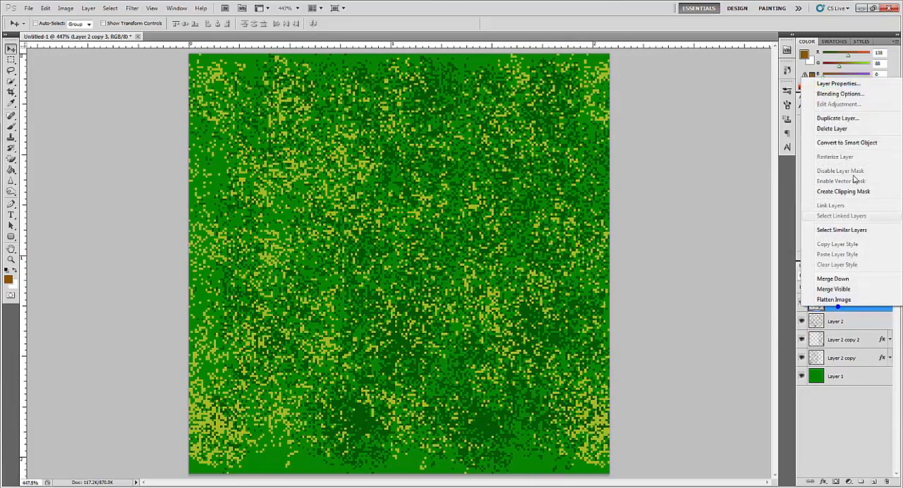
pyautogui.click(840, 118)
pyautogui.click(463, 146)
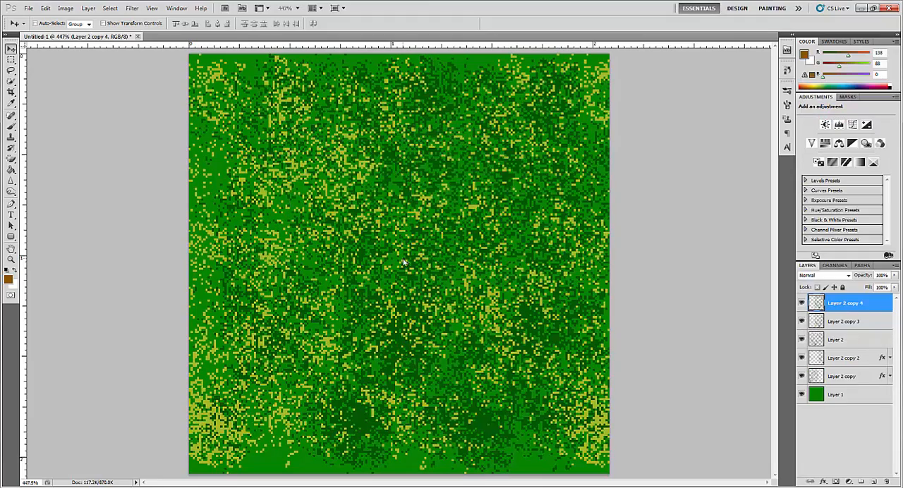
pyautogui.moveTo(352, 250); pyautogui.dragTo(266, 260)
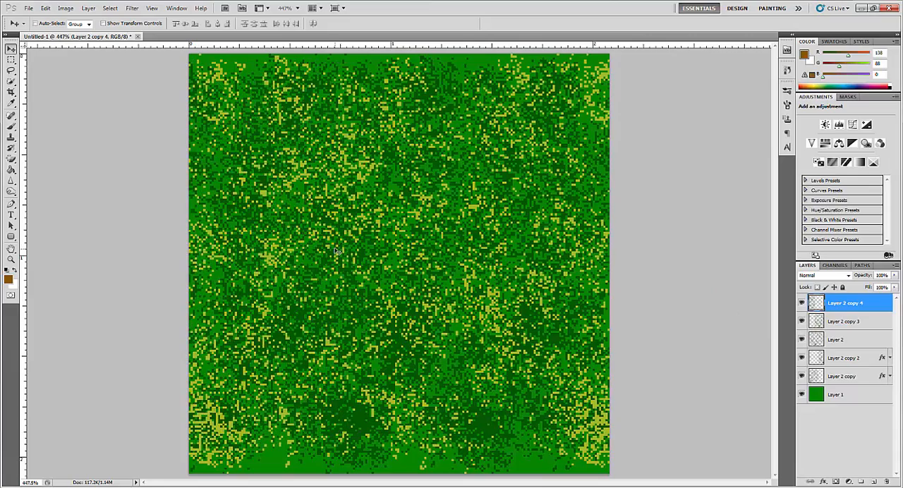
pyautogui.moveTo(335, 249); pyautogui.dragTo(342, 239)
# - Duplicate Layer 2 copy 4 and move the duplicate down to cover the bare green strip along the bottom edge of the image
pyautogui.rightClick(849, 305)
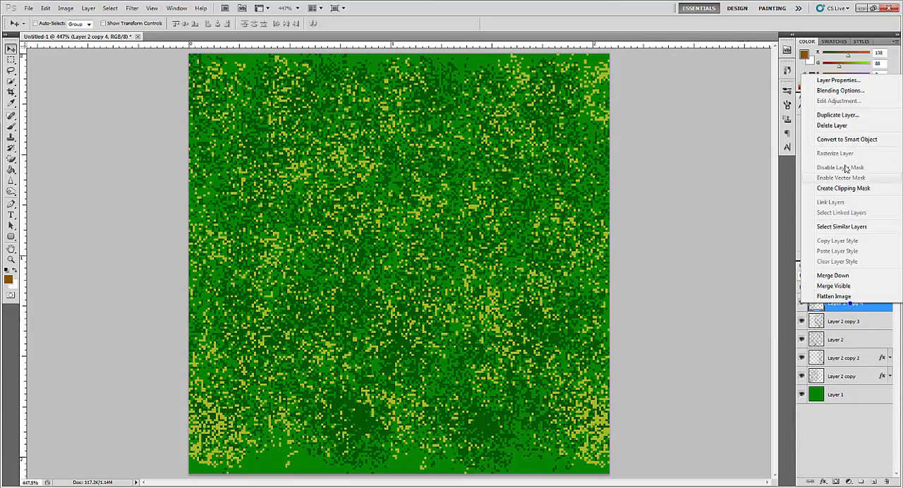
pyautogui.click(843, 115)
pyautogui.click(475, 149)
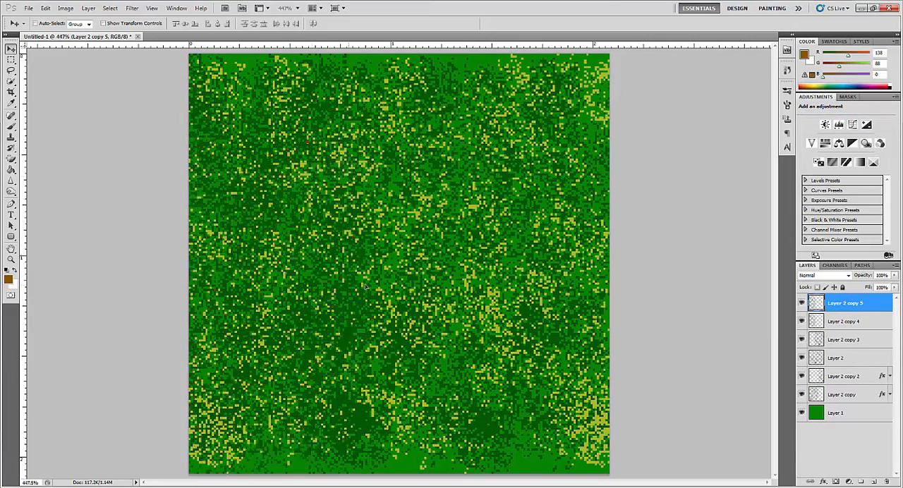
pyautogui.moveTo(483, 429); pyautogui.dragTo(458, 464)
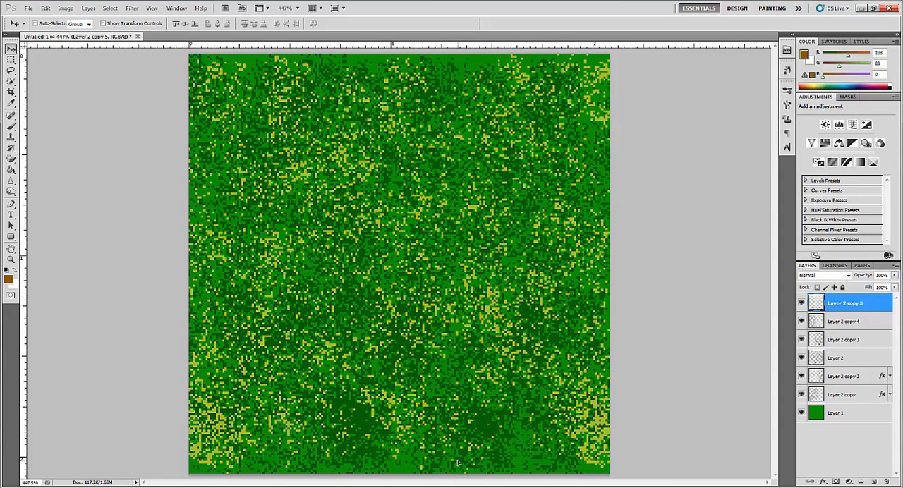
# - Duplicate Layer 2 copy 5 and move the duplicate up to fill the bare green strip along the top edge of the image
pyautogui.rightClick(850, 310)
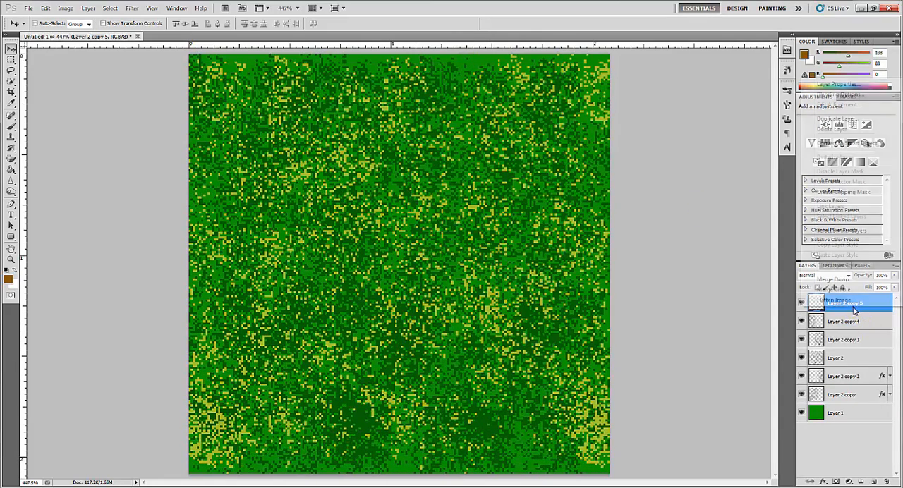
pyautogui.click(813, 117)
pyautogui.click(491, 151)
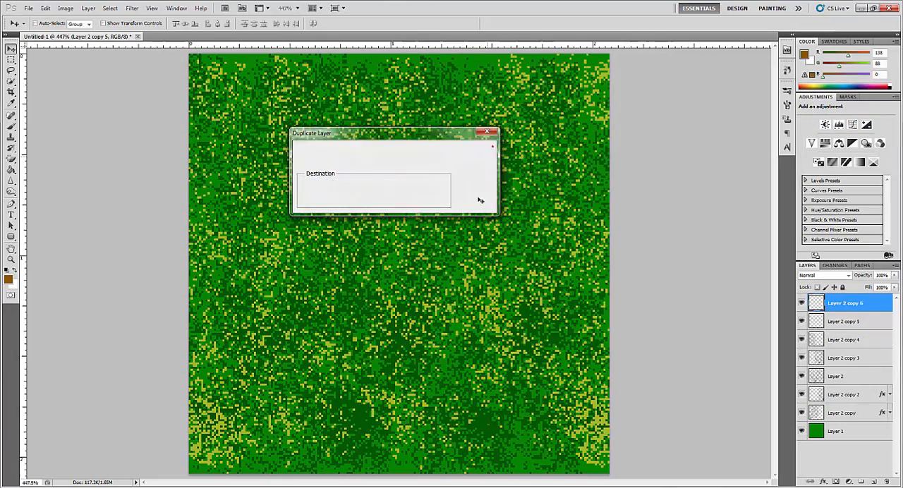
pyautogui.moveTo(478, 69); pyautogui.dragTo(494, 138)
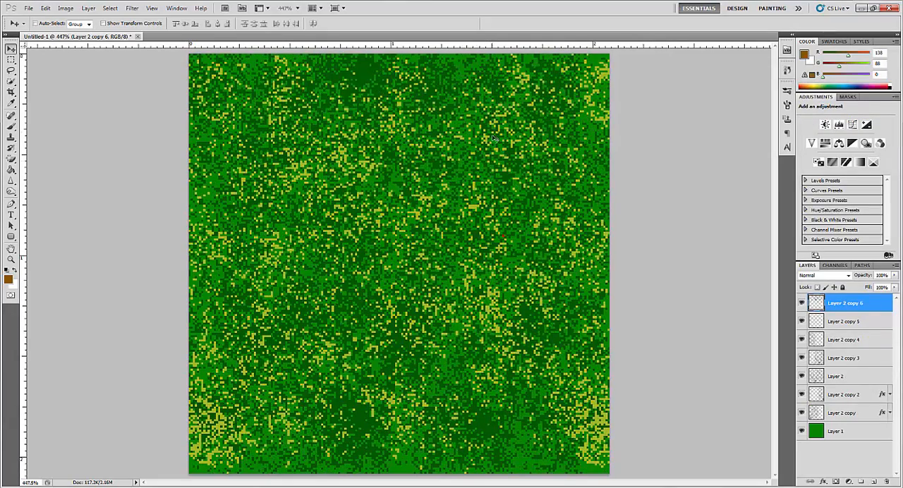
pyautogui.moveTo(509, 107); pyautogui.dragTo(522, 88)
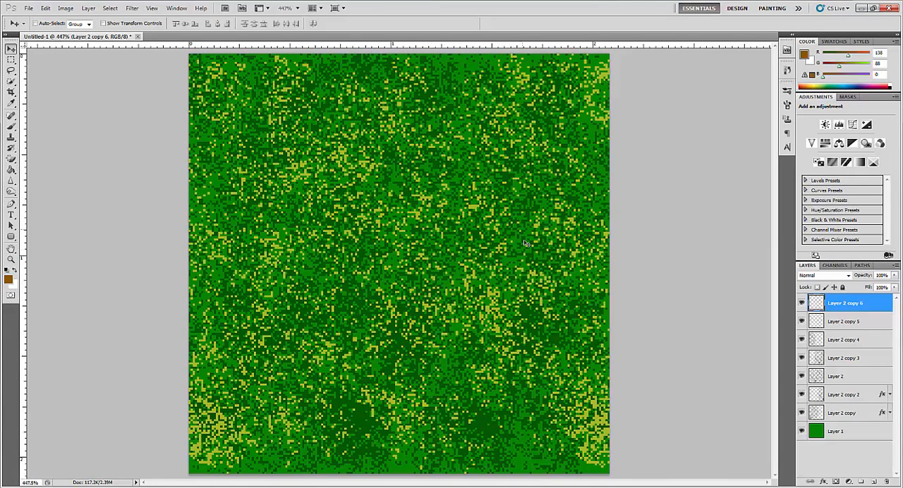
# - Select Layer 2 copy 3 and Layer 2 copy 4 together and duplicate both layers
pyautogui.click(850, 359)
pyautogui.keyDown('shift'); pyautogui.click(842, 340); pyautogui.keyUp('shift')
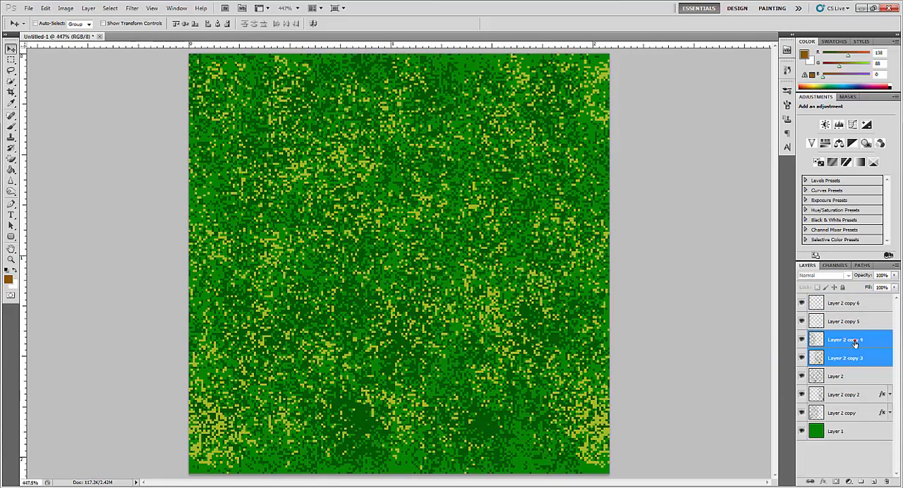
pyautogui.rightClick(842, 343)
pyautogui.click(839, 152)
pyautogui.click(472, 146)
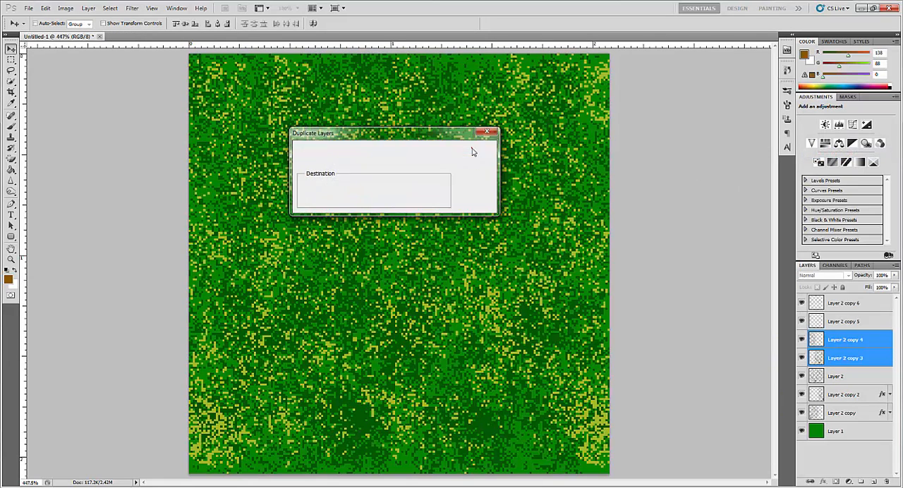
# - Add a Color Overlay effect to Layer 2 copy 7 and set its color to an orange-brown
pyautogui.doubleClick(876, 358)
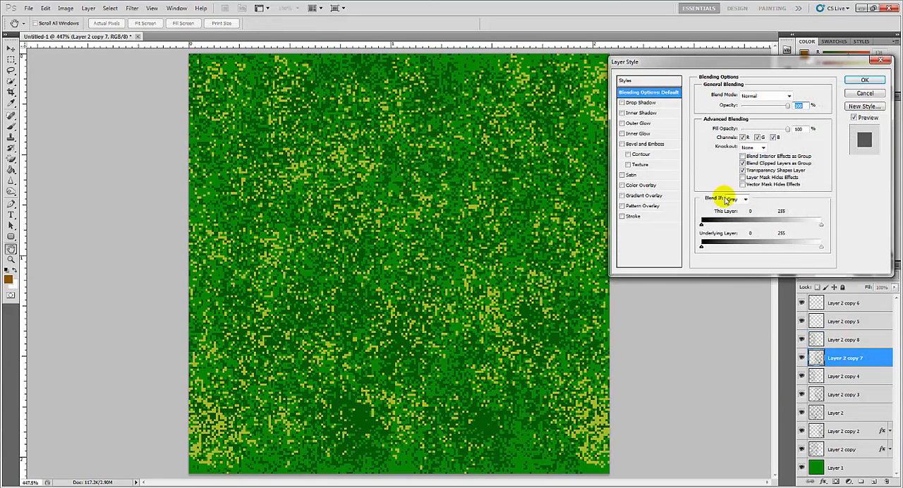
pyautogui.click(640, 185)
pyautogui.click(790, 97)
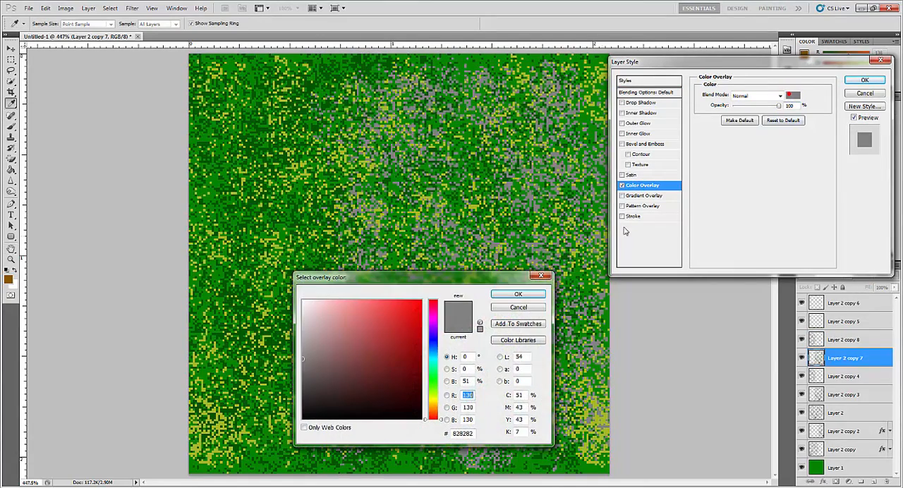
pyautogui.click(408, 345)
pyautogui.click(433, 410)
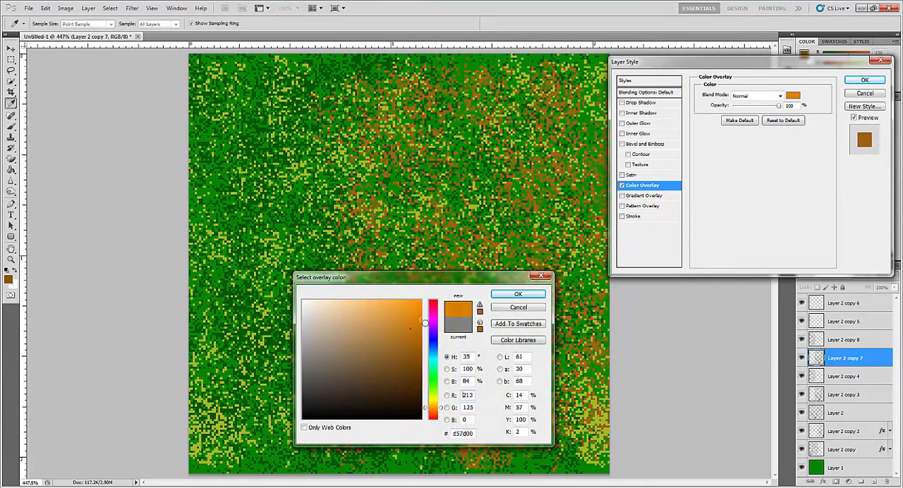
pyautogui.click(422, 338)
pyautogui.click(518, 294)
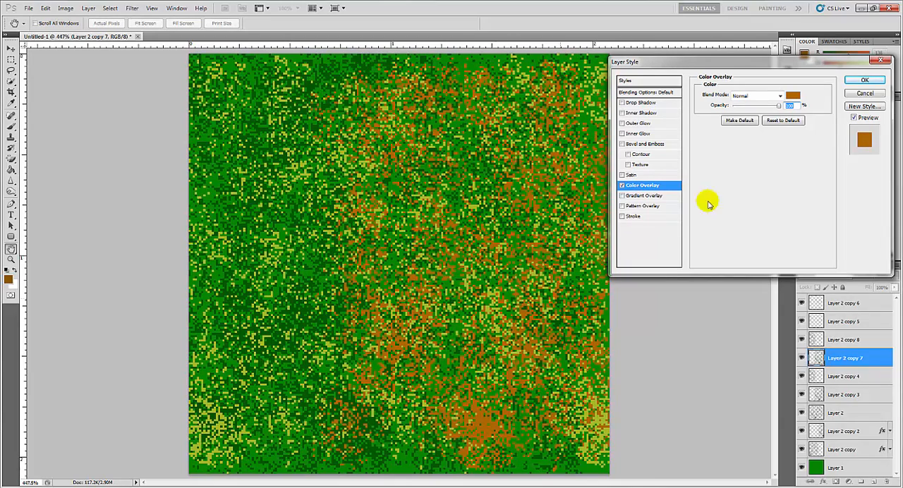
# - Change the overlay color of Layer 2 copy 7 to the olive brown #816e04 and apply the layer style
pyautogui.click(790, 96)
pyautogui.click(419, 376)
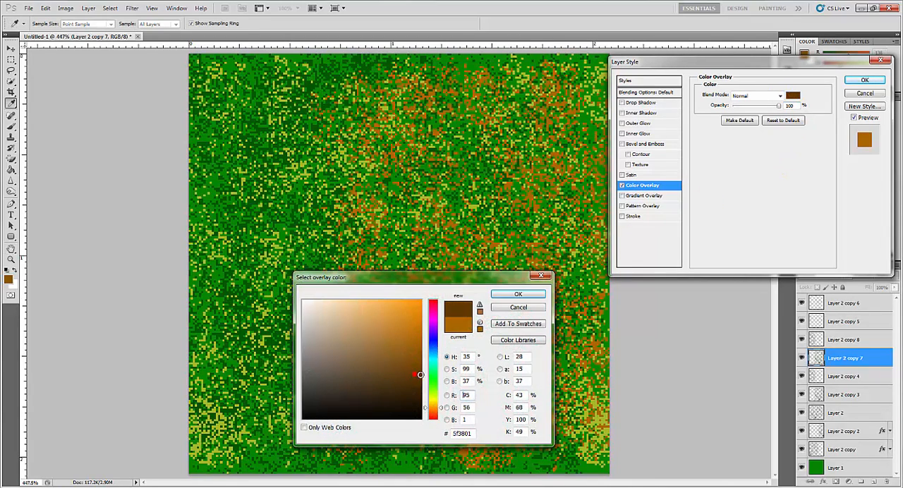
pyautogui.click(419, 362)
pyautogui.moveTo(424, 366); pyautogui.dragTo(433, 403)
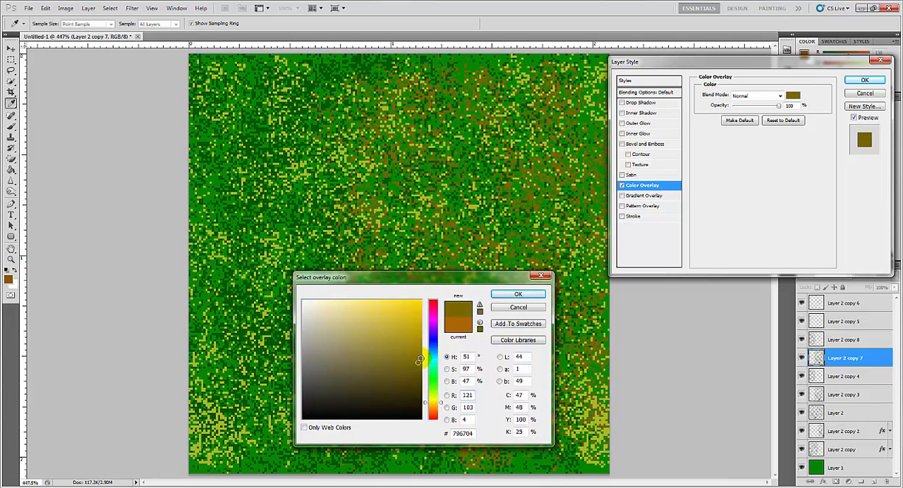
pyautogui.click(418, 356)
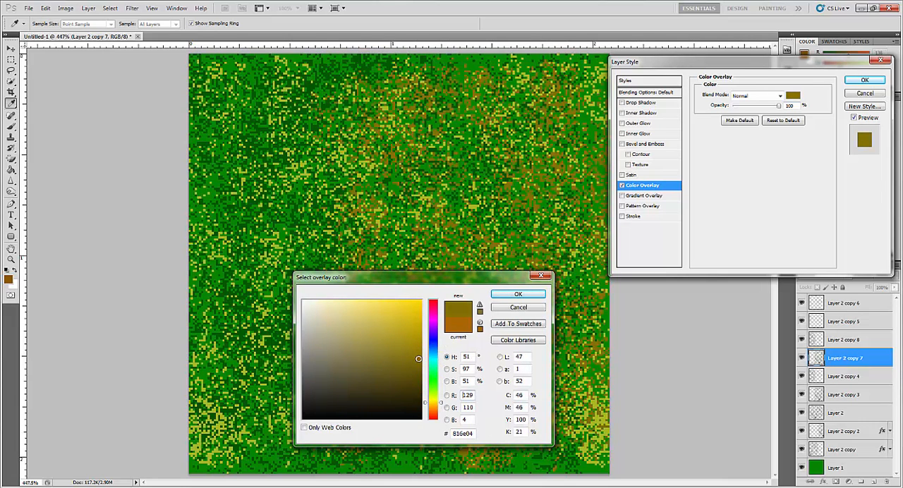
pyautogui.click(517, 294)
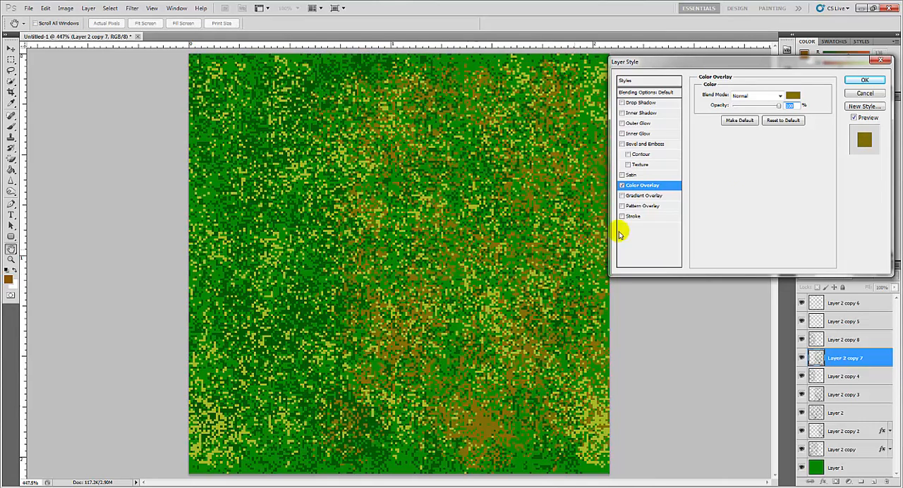
pyautogui.click(865, 82)
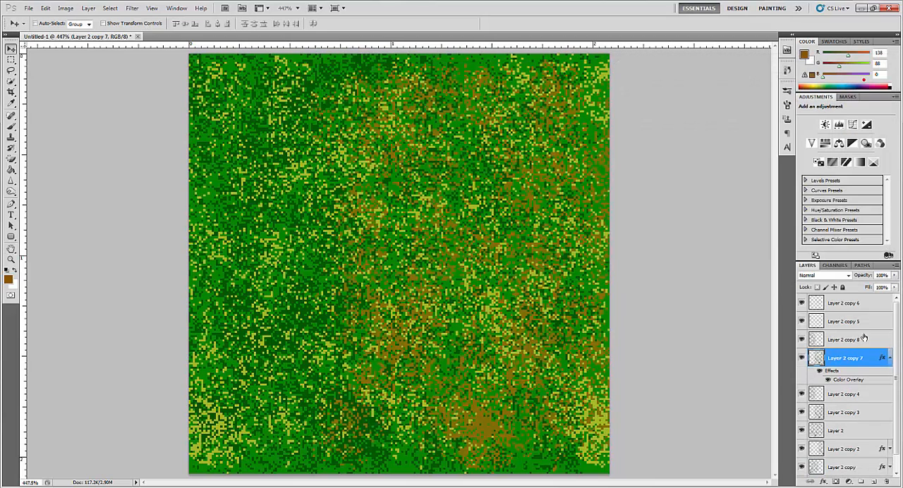
# - Copy the layer style of Layer 2 copy 7 onto Layer 2 copy 8 and collapse the effects lists of both layers
pyautogui.click(887, 359)
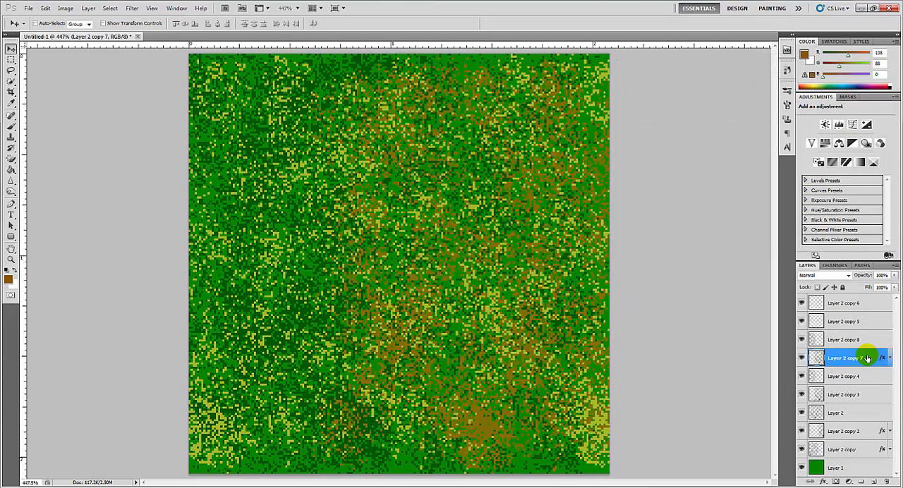
pyautogui.rightClick(872, 360)
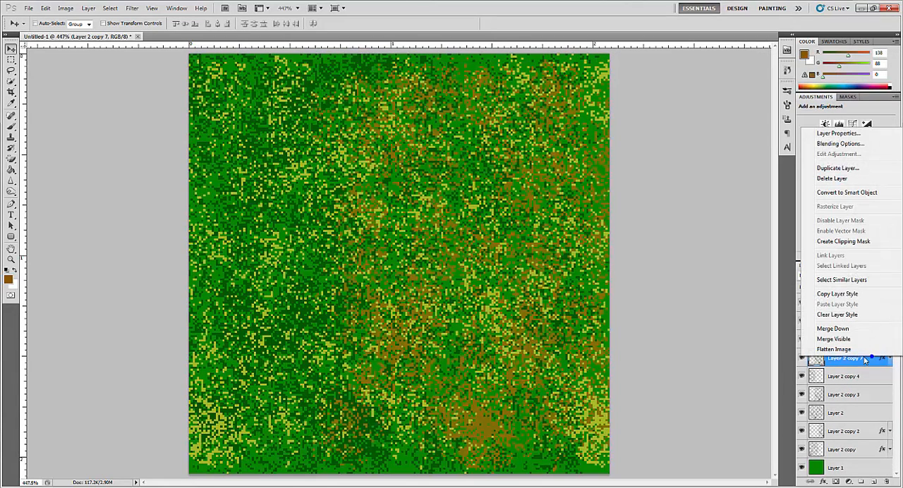
pyautogui.click(844, 295)
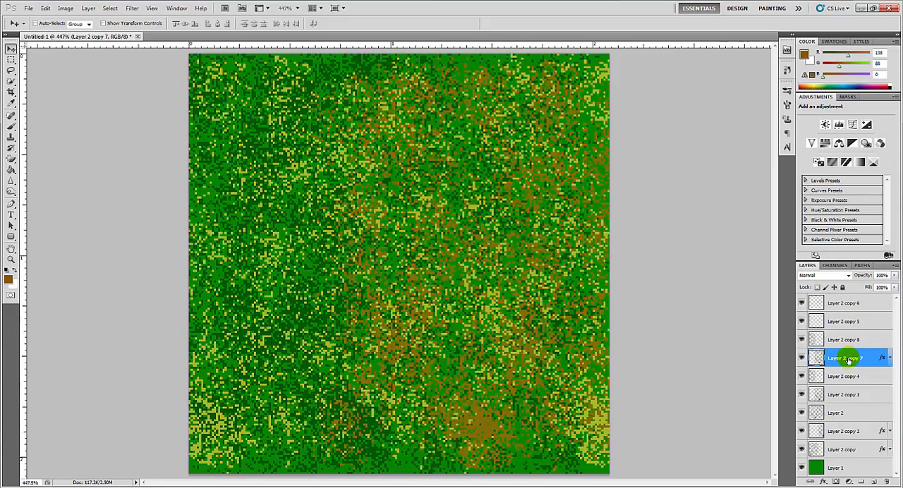
pyautogui.click(850, 342)
pyautogui.rightClick(855, 341)
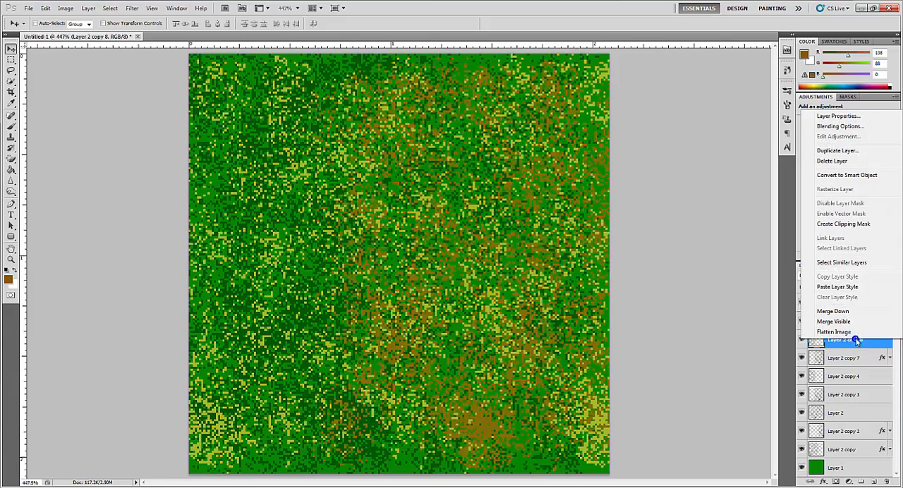
pyautogui.click(852, 287)
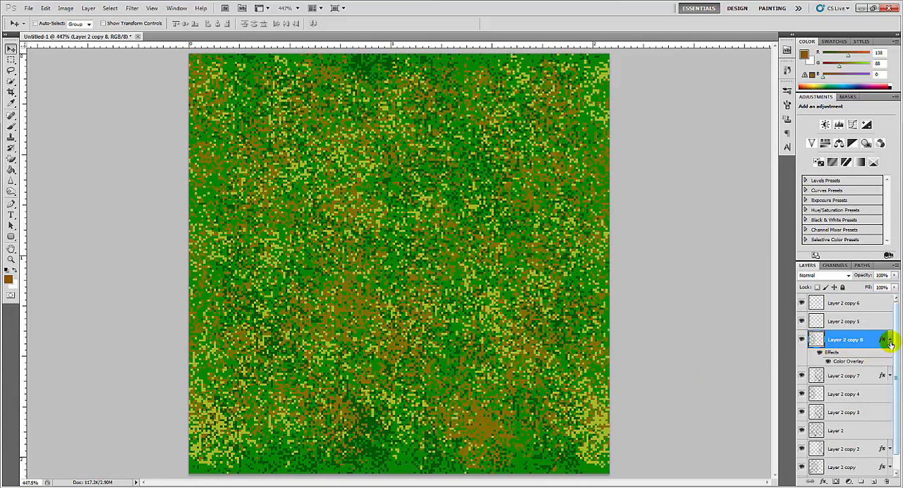
pyautogui.click(890, 339)
# - Shift Layer 2 copy 7 and Layer 2 copy 8 slightly right together and place them directly above Layer 1 in the stack
pyautogui.keyDown('shift'); pyautogui.click(852, 359); pyautogui.keyUp('shift')
pyautogui.moveTo(511, 295); pyautogui.dragTo(568, 293)
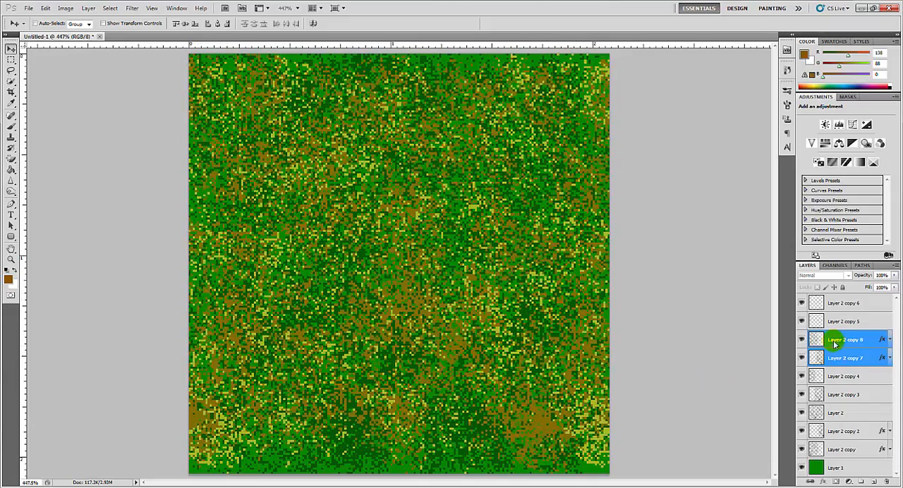
pyautogui.moveTo(861, 340); pyautogui.dragTo(854, 455)
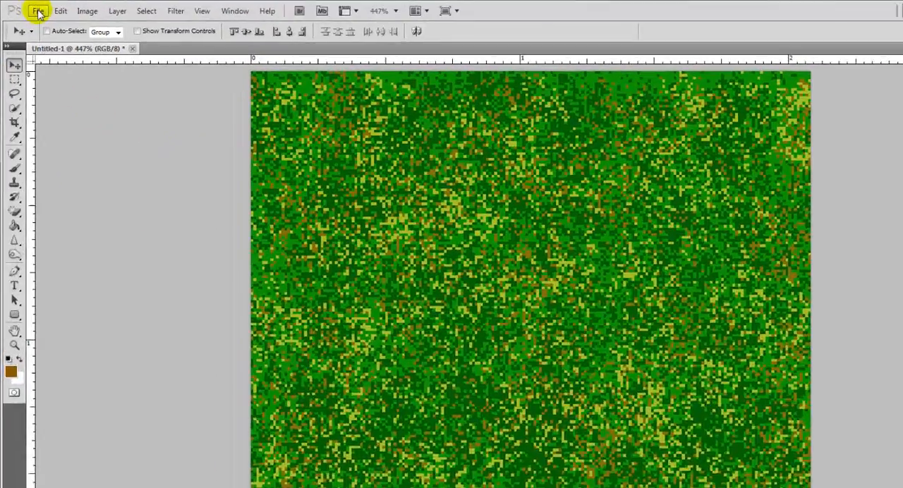
# - Start saving the image as a new file and browse to the Assets folder of the RollerBall project in Documents
pyautogui.click(29, 8)
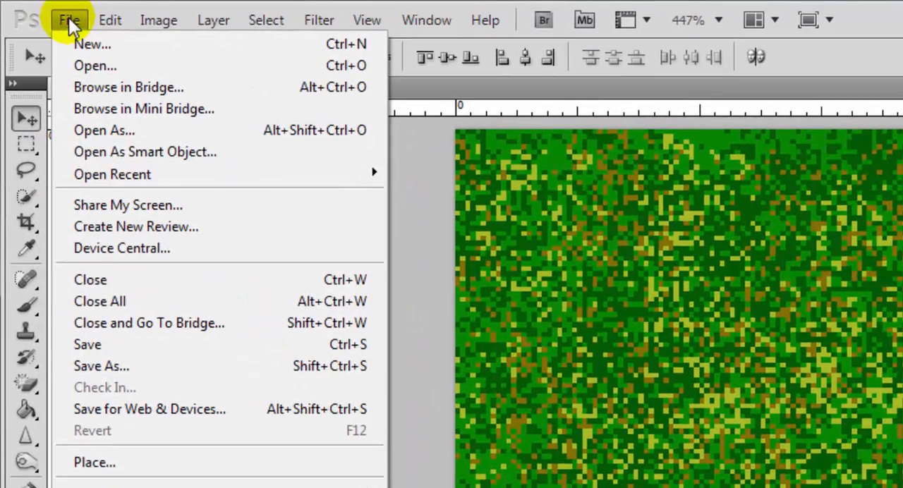
pyautogui.click(125, 365)
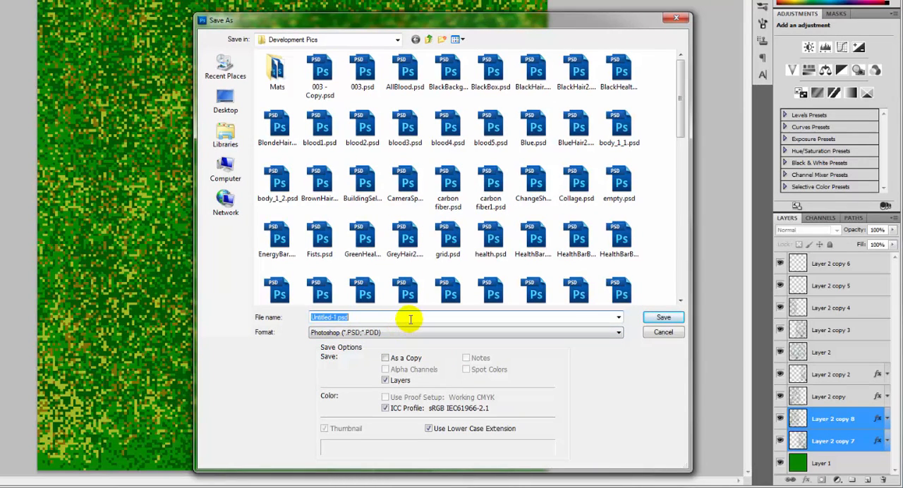
pyautogui.click(227, 135)
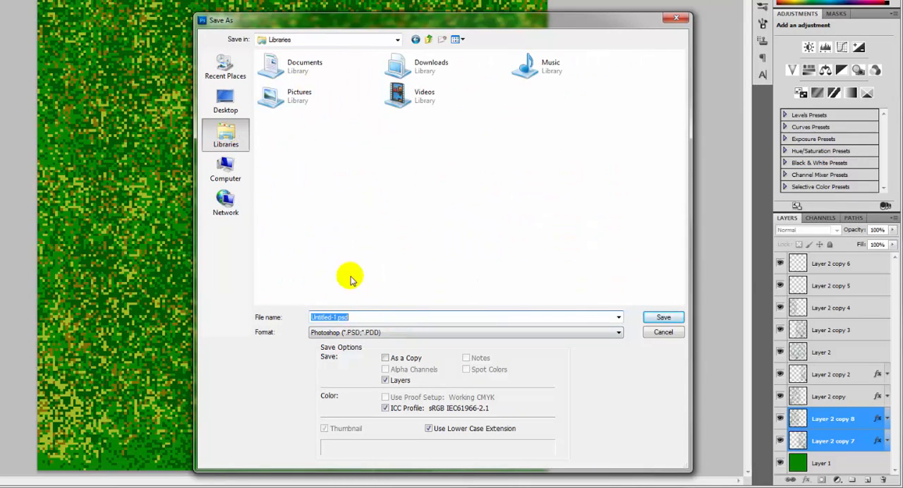
pyautogui.doubleClick(292, 65)
pyautogui.click(286, 199)
pyautogui.scroll(-8, 286, 201)
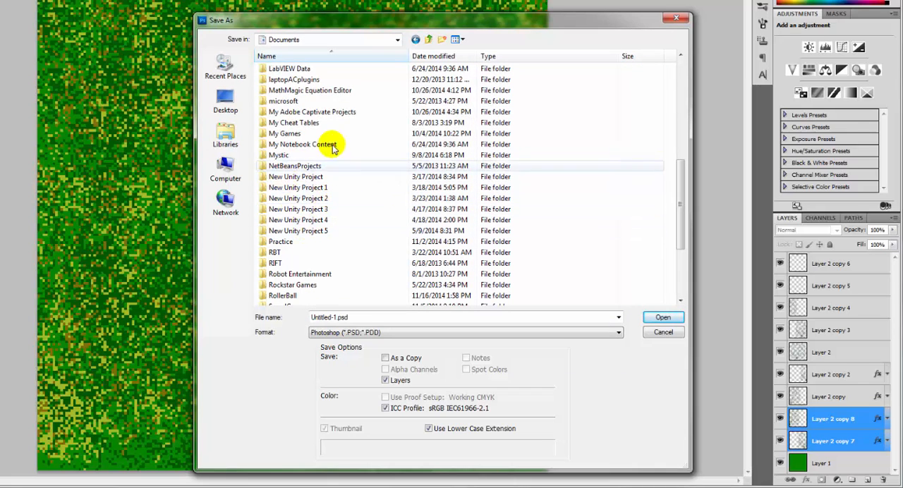
pyautogui.scroll(-2, 346, 208)
pyautogui.click(302, 231)
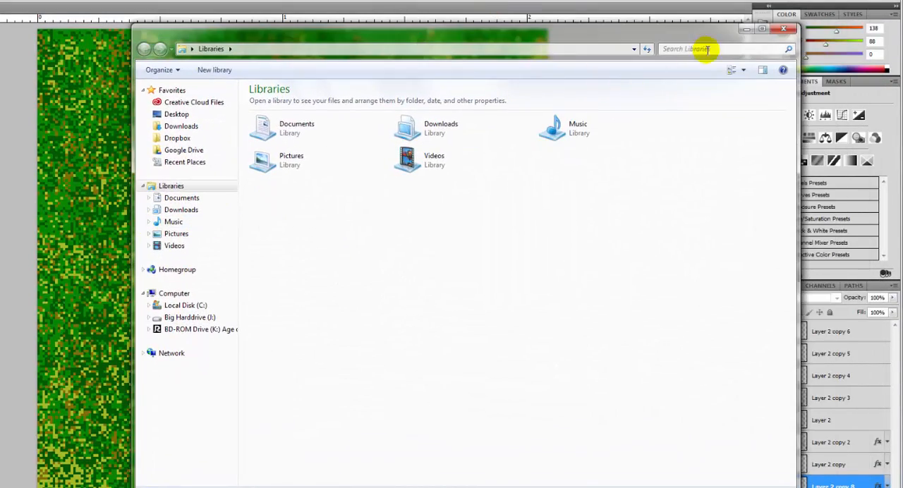
pyautogui.click(706, 49)
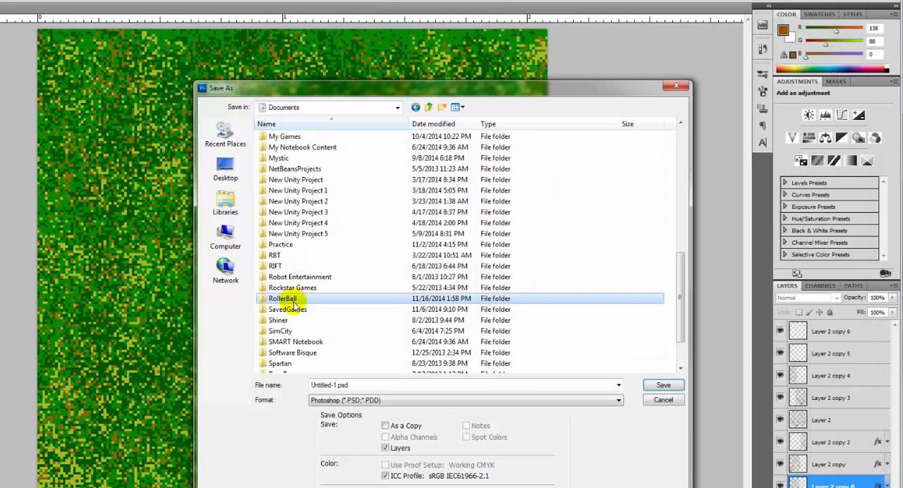
pyautogui.doubleClick(289, 299)
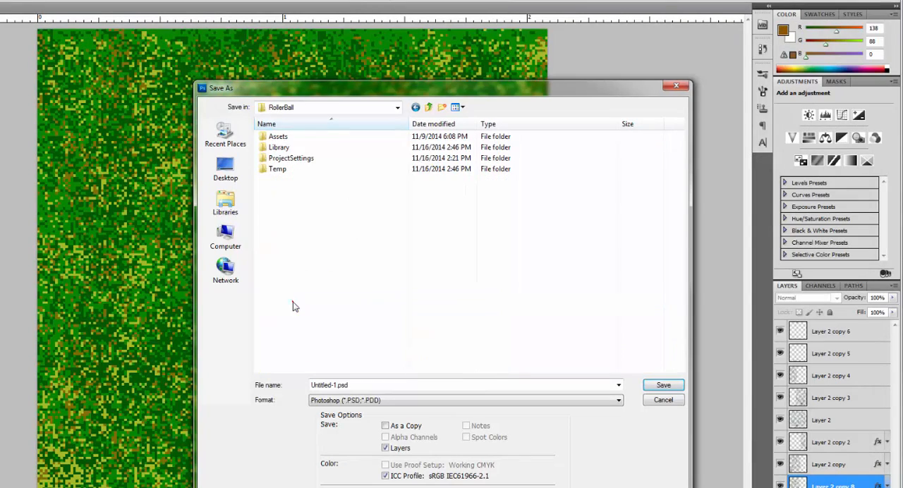
pyautogui.doubleClick(275, 136)
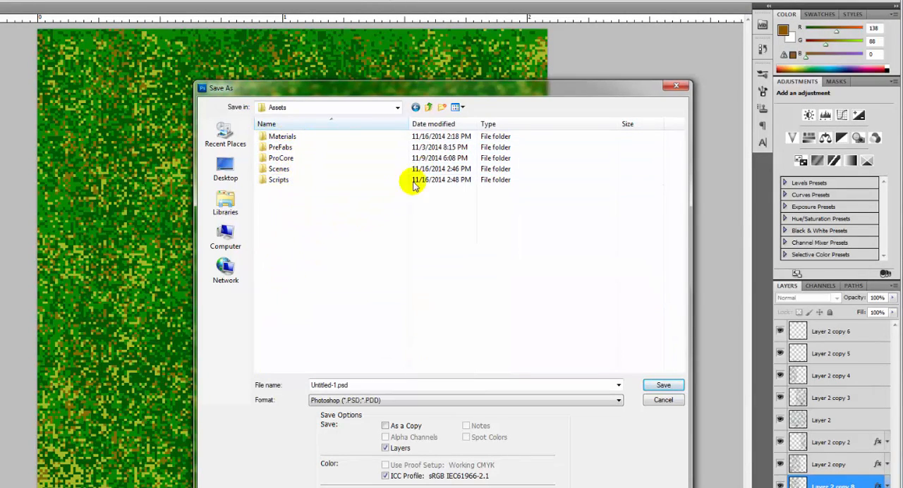
# - Create a Textures folder inside Assets and save the image there as MyGrass in Photoshop format
pyautogui.click(443, 107)
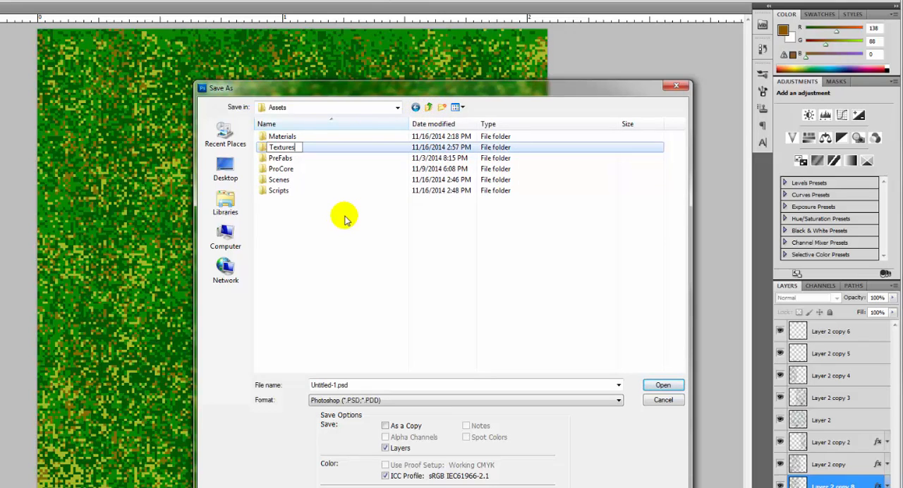
pyautogui.press('Return')
pyautogui.doubleClick(288, 189)
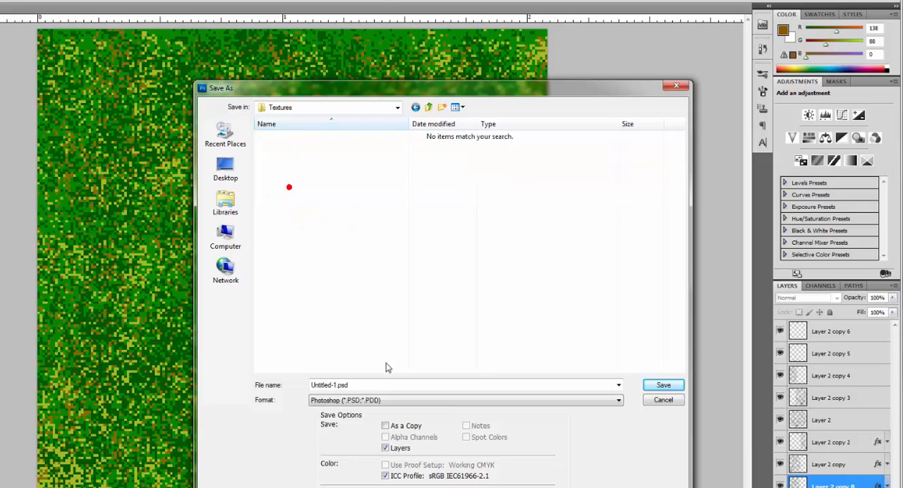
pyautogui.doubleClick(358, 385)
pyautogui.click(265, 389)
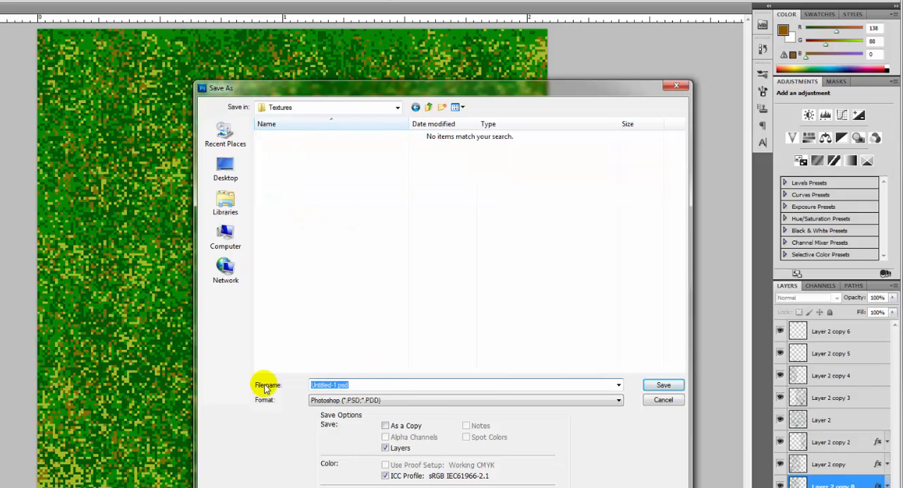
pyautogui.write('g')
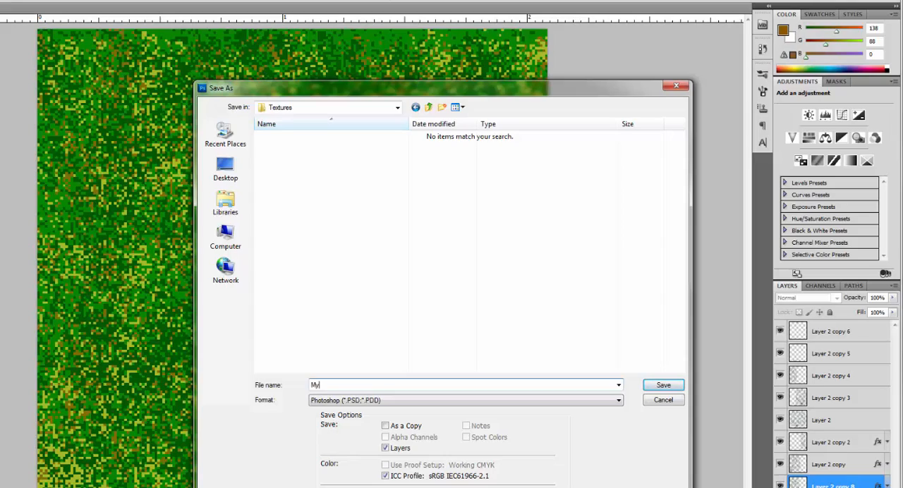
pyautogui.click(663, 384)
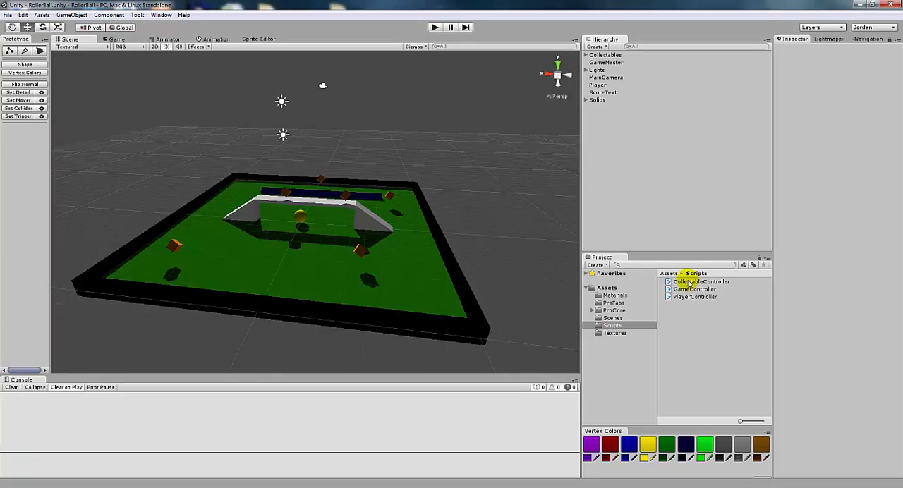
# - In Unity, check the MyGrass texture in the Textures folder and create a material named MyGrass in the Materials folder
pyautogui.click(614, 334)
pyautogui.click(684, 284)
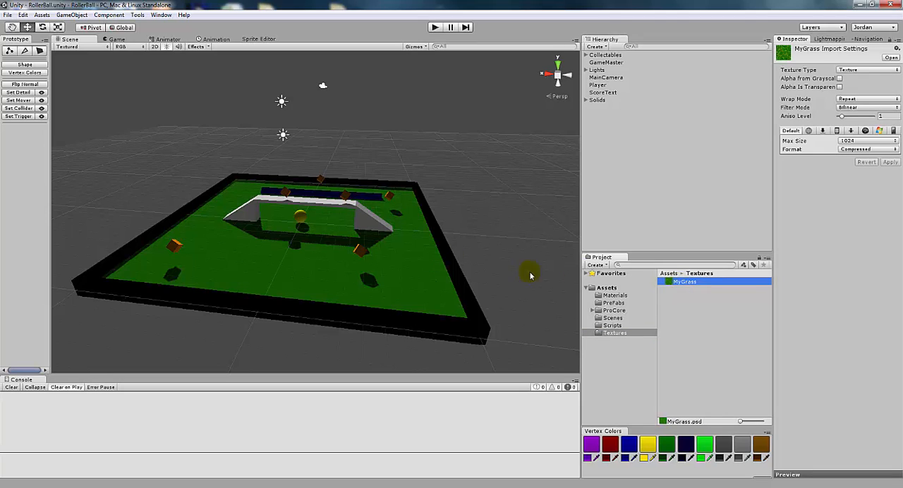
pyautogui.click(616, 296)
pyautogui.rightClick(618, 301)
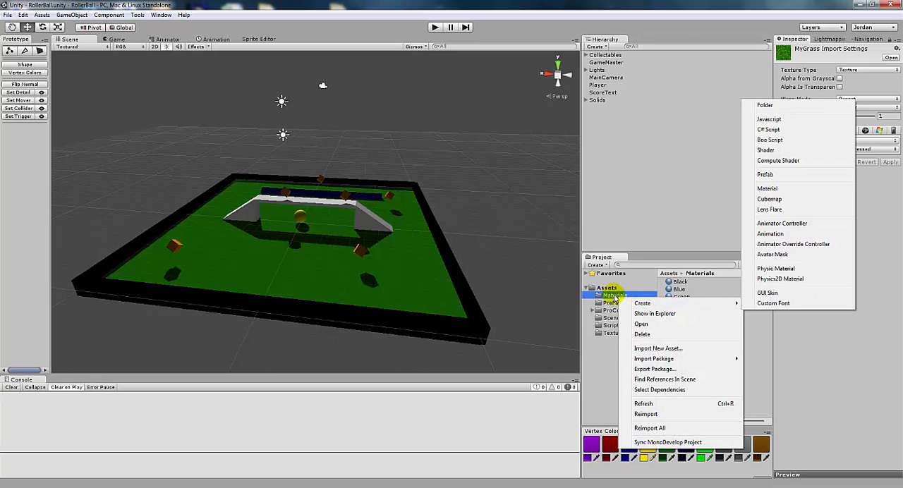
pyautogui.moveTo(639, 305)
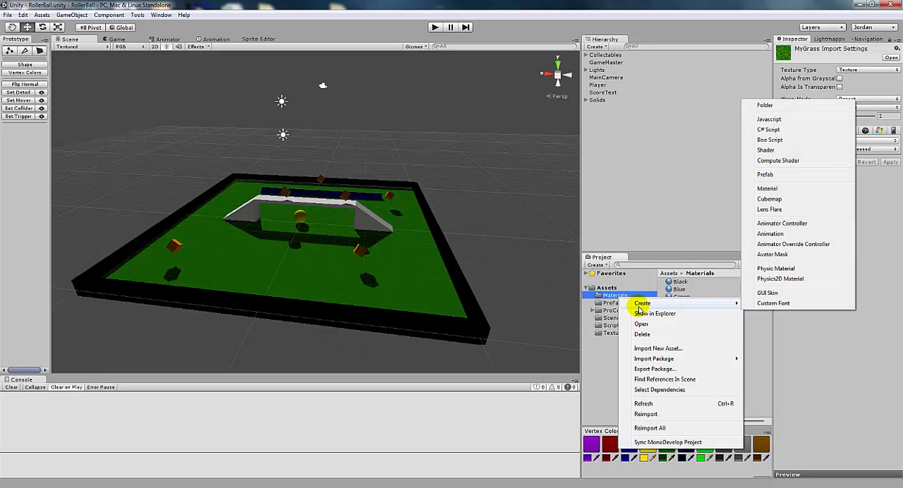
pyautogui.click(767, 188)
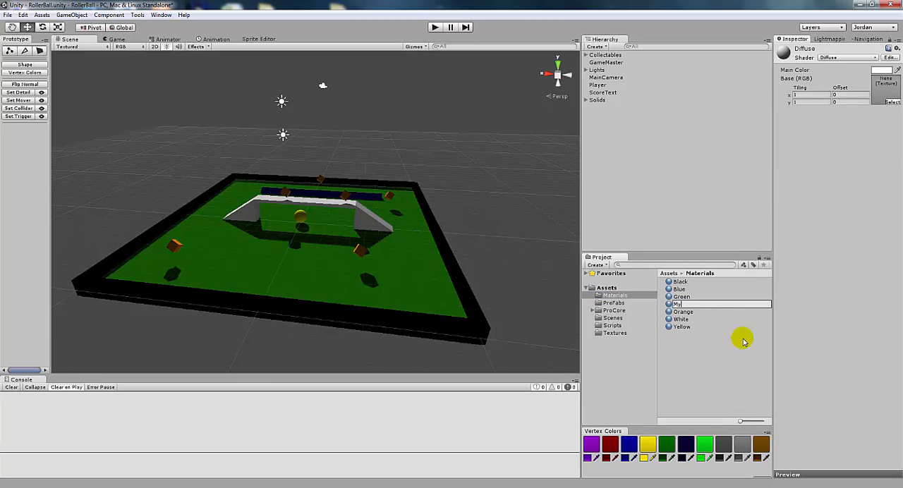
pyautogui.write('MyGrass')
pyautogui.press('Return')
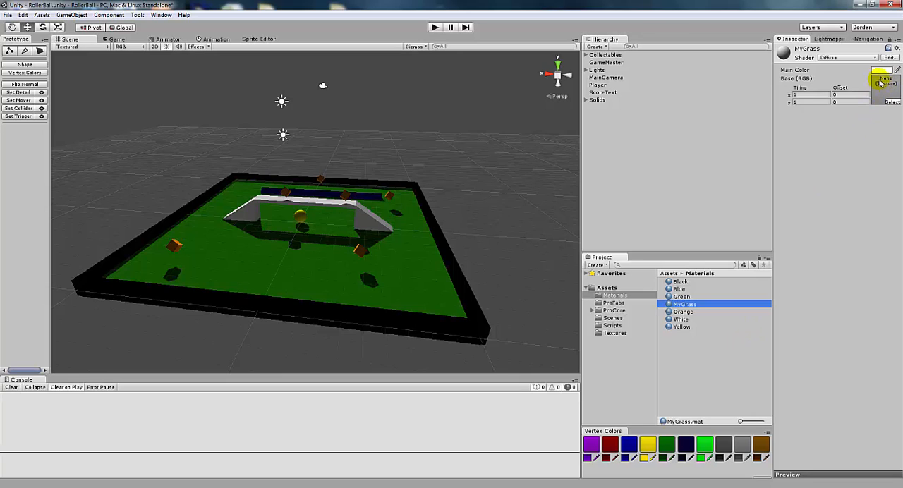
# - Assign the MyGrass texture as the MyGrass material's base texture and apply the material to the playing field's ground
pyautogui.click(620, 332)
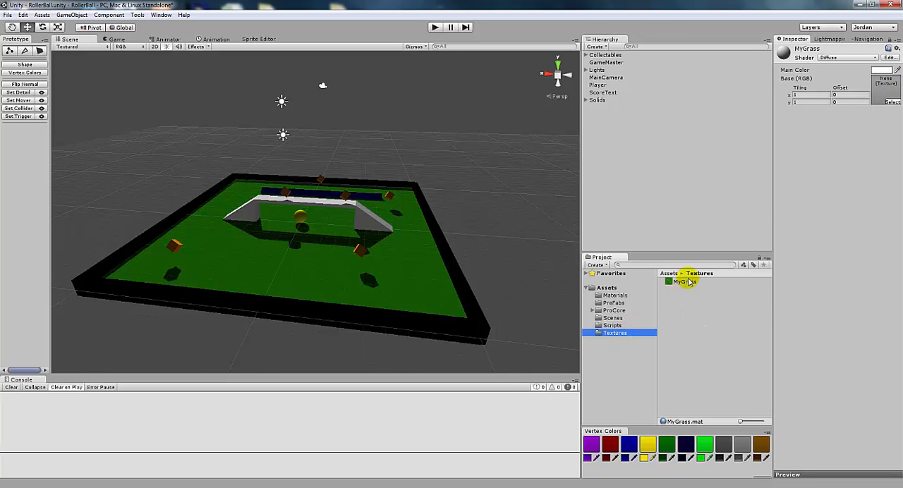
pyautogui.moveTo(687, 281); pyautogui.dragTo(884, 90)
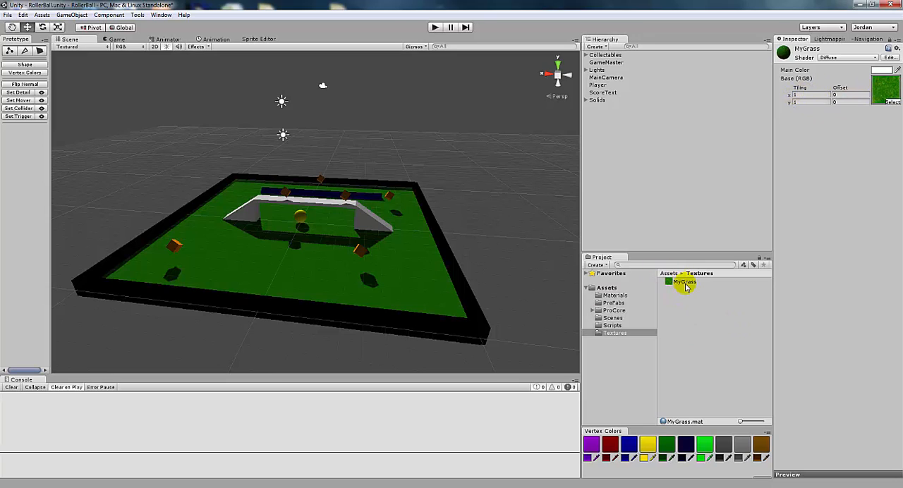
pyautogui.click(618, 296)
pyautogui.click(684, 304)
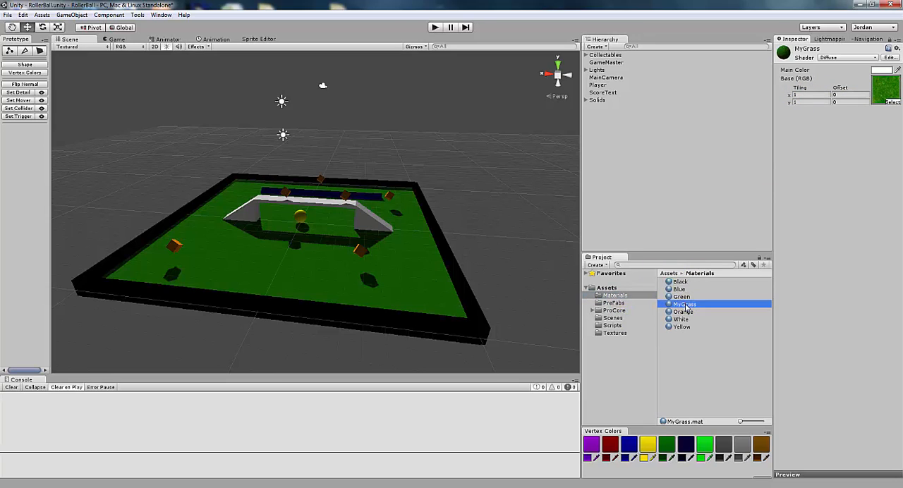
pyautogui.moveTo(681, 347); pyautogui.dragTo(445, 303)
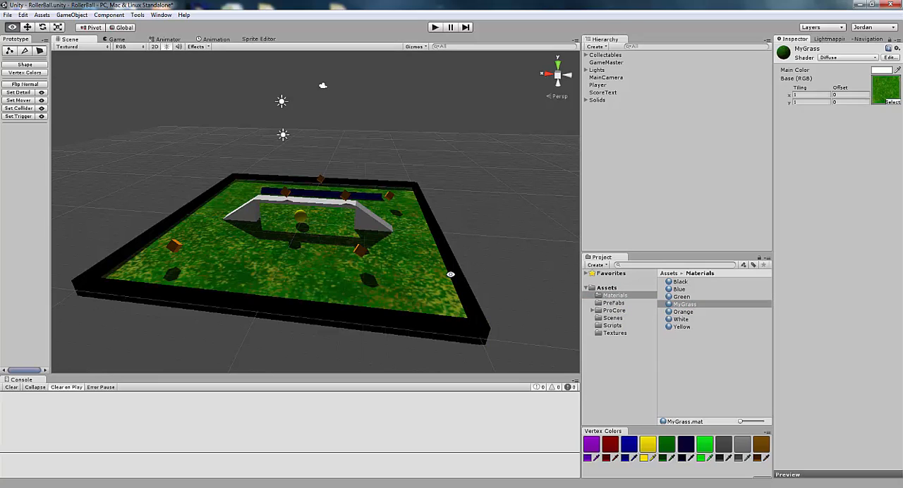
# - Set the MyGrass material's tiling to 3 in x and y and check the ground from several sides
pyautogui.keyDown('alt'); pyautogui.moveTo(447, 278); pyautogui.dragTo(425, 320); pyautogui.keyUp('alt')
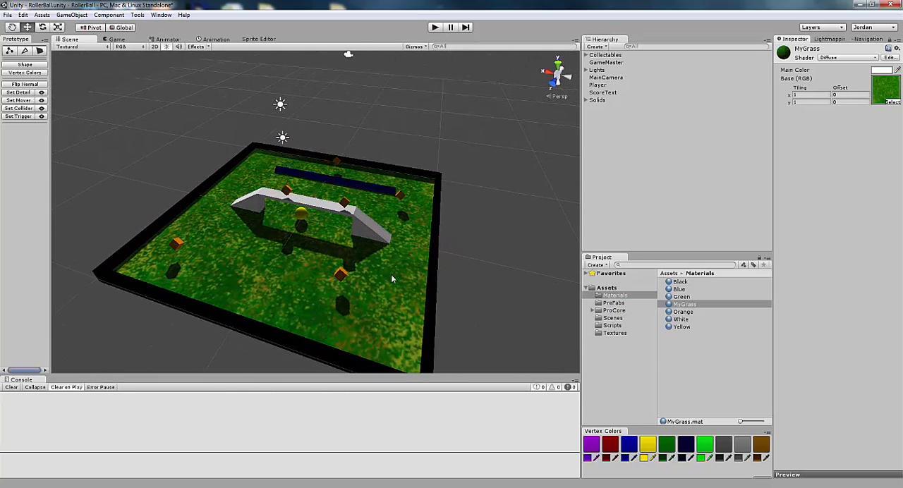
pyautogui.click(809, 94)
pyautogui.write('3')
pyautogui.press('Tab')
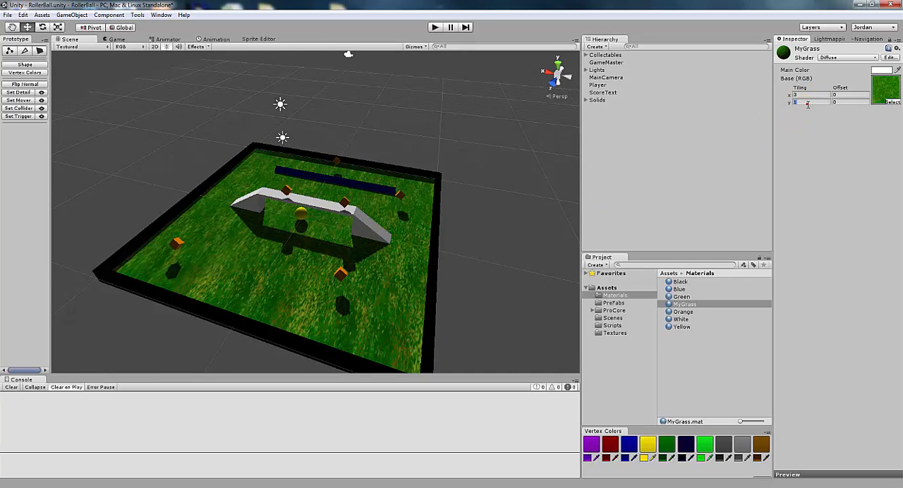
pyautogui.write('3')
pyautogui.scroll(10, 439, 335)
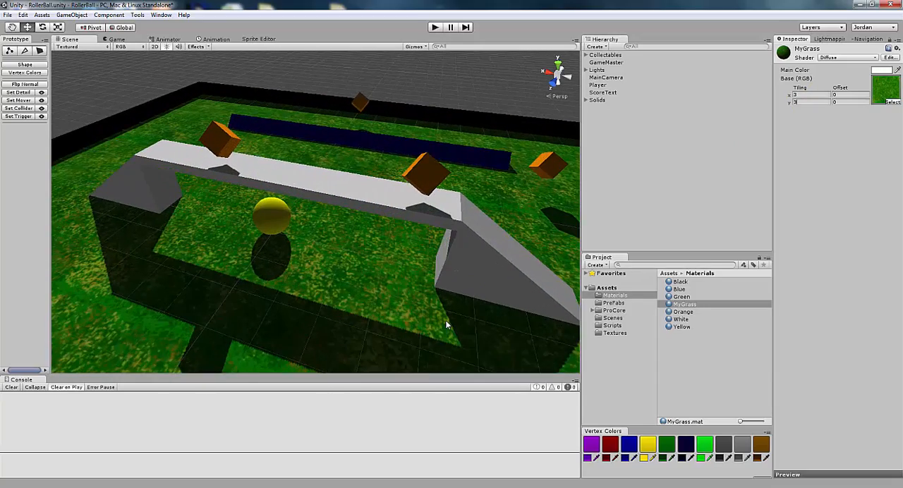
pyautogui.scroll(-10, 446, 324)
pyautogui.press('alt')
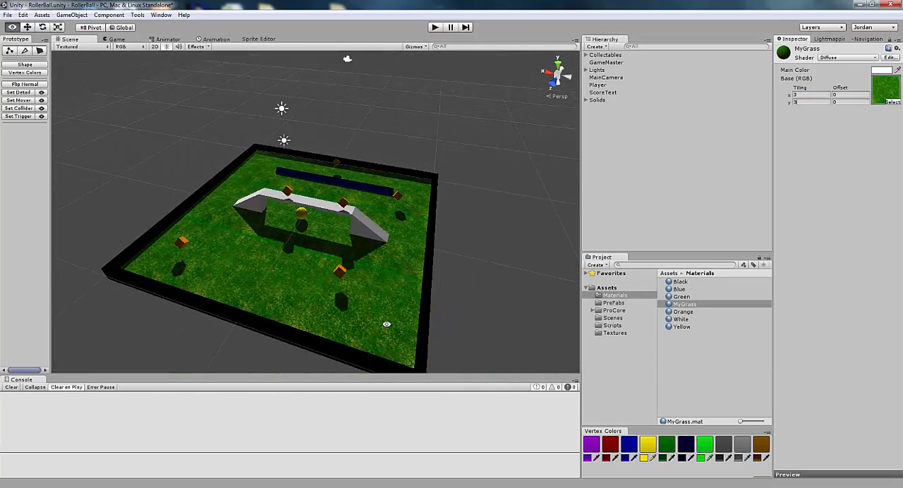
pyautogui.keyDown('alt'); pyautogui.moveTo(387, 324); pyautogui.dragTo(319, 324); pyautogui.keyUp('alt')
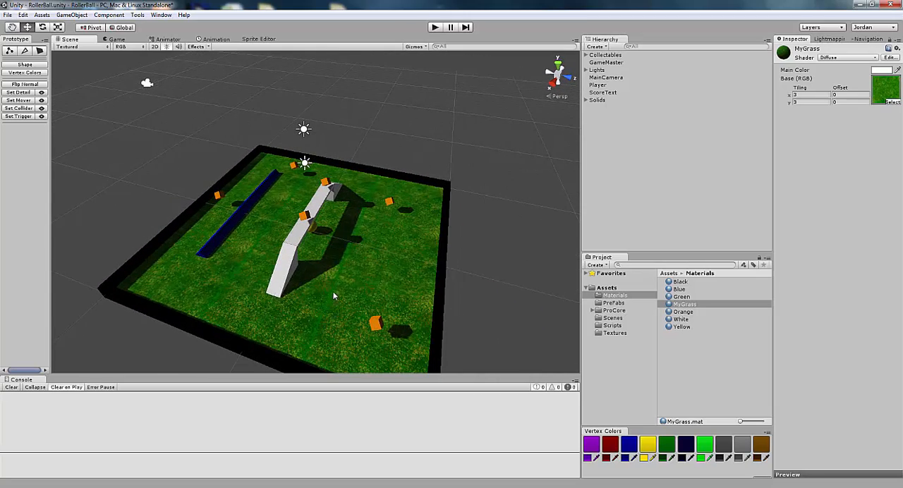
pyautogui.keyDown('alt'); pyautogui.moveTo(293, 310); pyautogui.dragTo(397, 316); pyautogui.keyUp('alt')
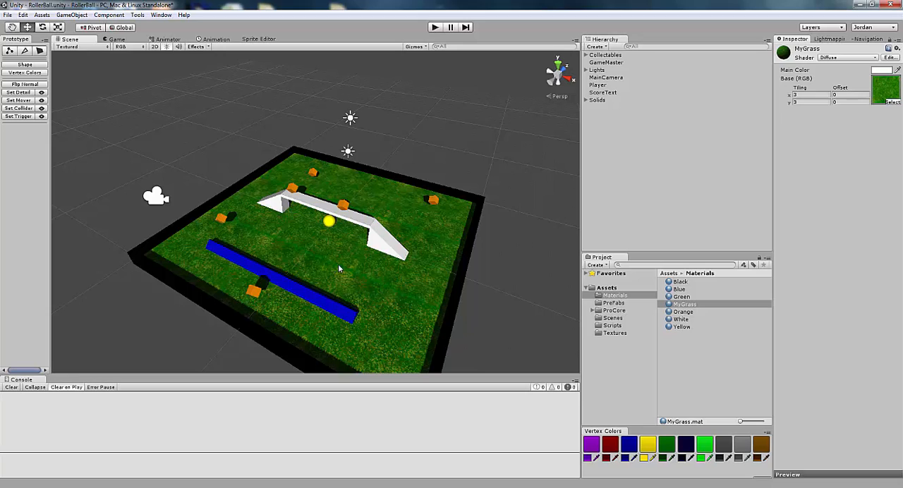
# - Look at the MyGrass image in Photoshop and return to the Unity scene
pyautogui.click(390, 485)
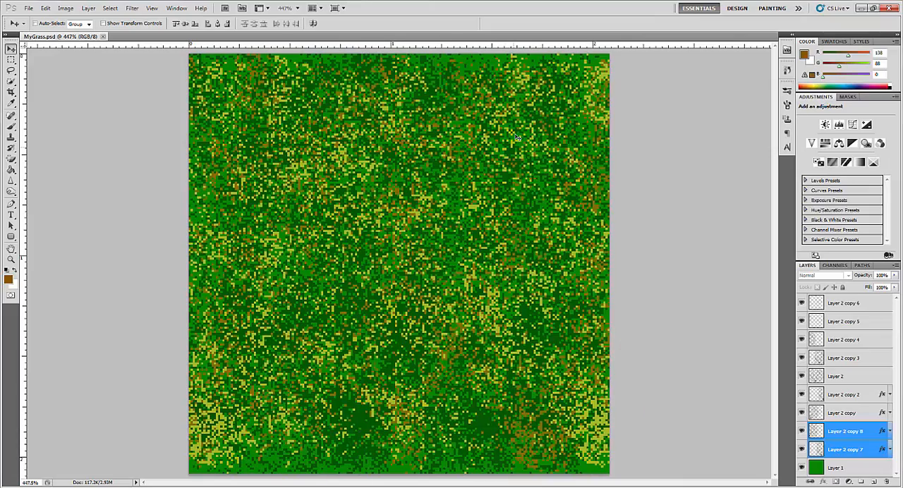
pyautogui.click(862, 8)
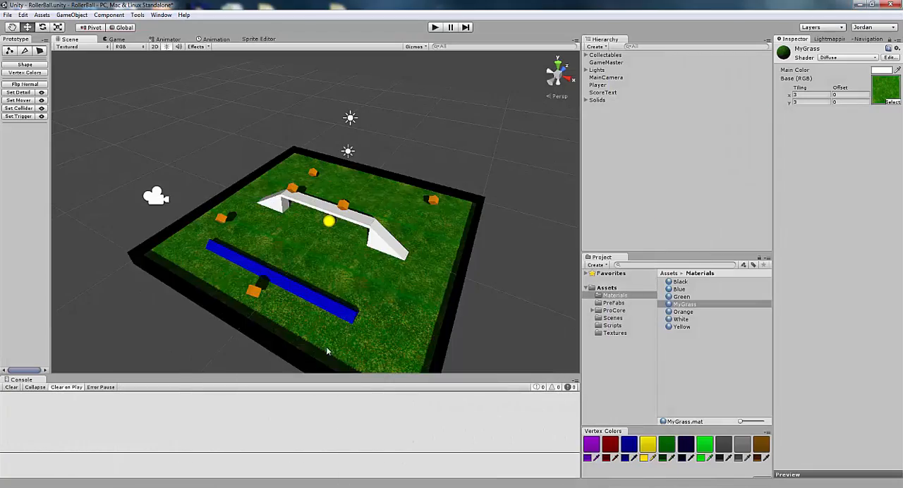
# - Set the MyGrass material's tiling to 10 in x and y and check the grass ground from different angles
pyautogui.keyDown('alt'); pyautogui.moveTo(327, 351); pyautogui.dragTo(697, 240); pyautogui.keyUp('alt')
pyautogui.click(819, 94)
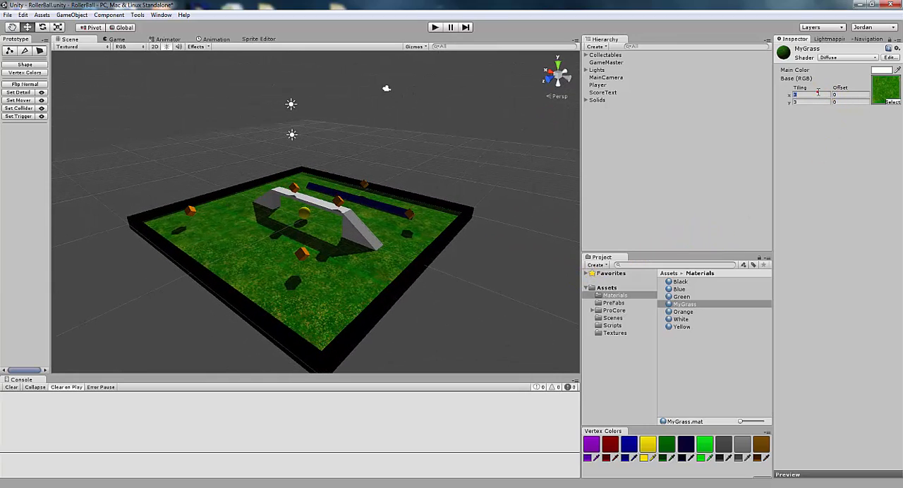
pyautogui.click(818, 92)
pyautogui.write('10')
pyautogui.click(822, 101)
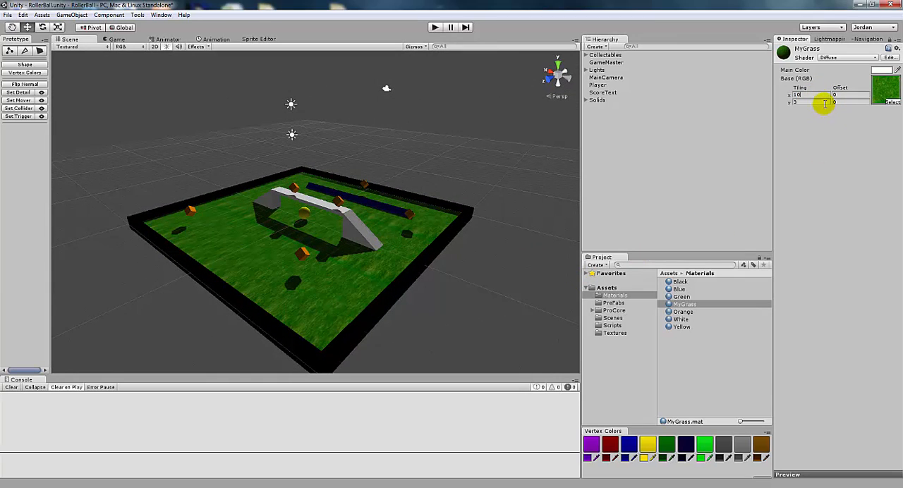
pyautogui.write('10')
pyautogui.click(803, 93)
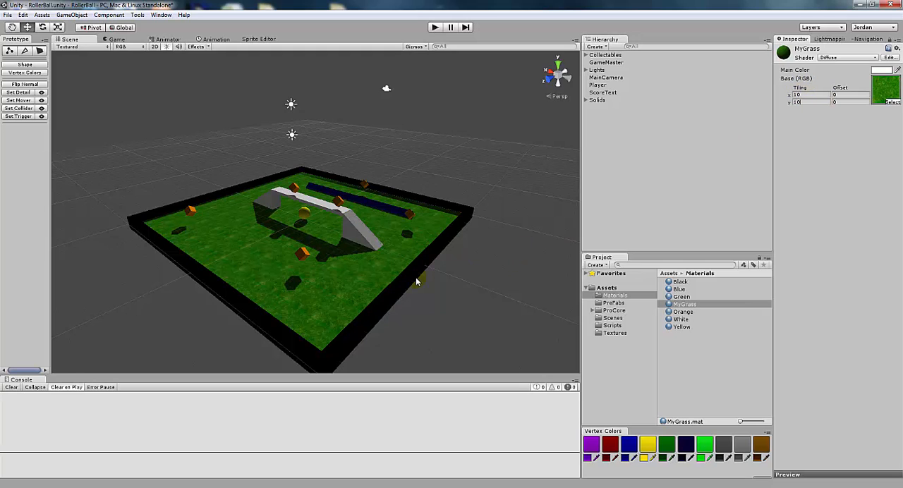
pyautogui.keyDown('alt'); pyautogui.moveTo(409, 284); pyautogui.dragTo(461, 302); pyautogui.keyUp('alt')
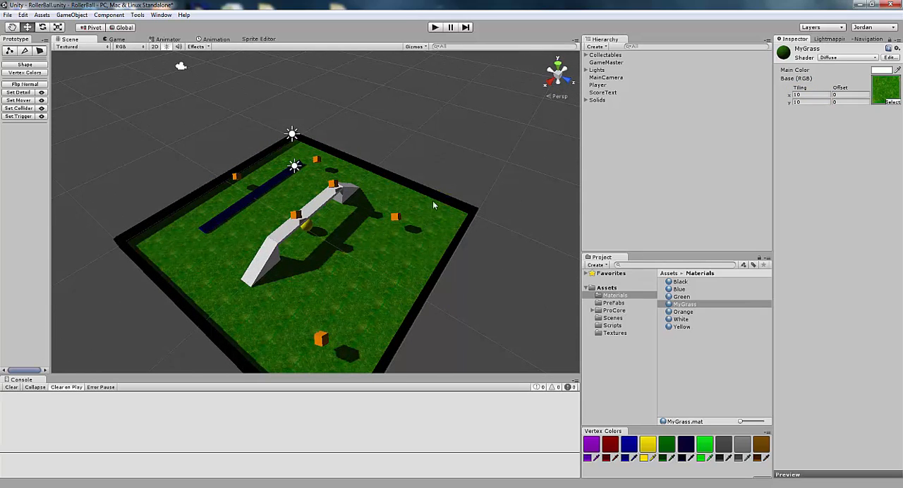
pyautogui.keyDown('alt'); pyautogui.moveTo(359, 295); pyautogui.dragTo(257, 319); pyautogui.keyUp('alt')
pyautogui.keyDown('alt'); pyautogui.moveTo(452, 265); pyautogui.dragTo(329, 258); pyautogui.keyUp('alt')
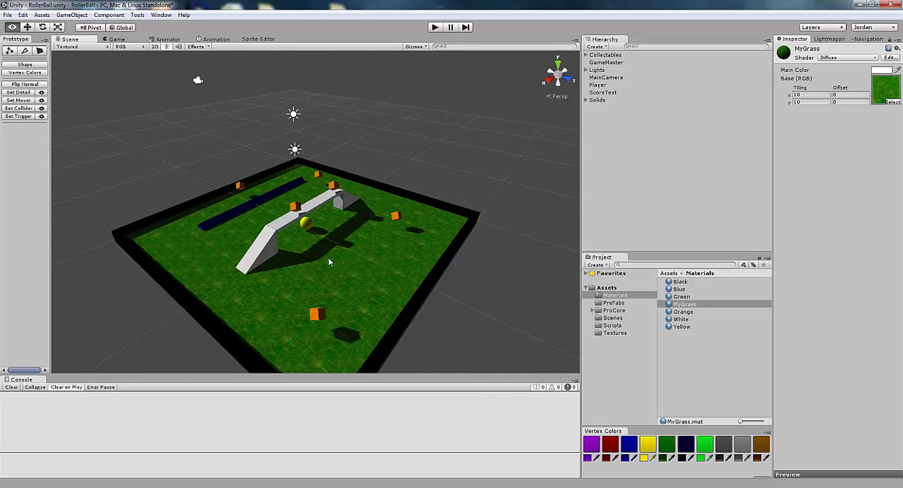
# - Set the MyGrass material's tiling to 2 in x and y and check the grass ground from different sides
pyautogui.click(804, 96)
pyautogui.write('2')
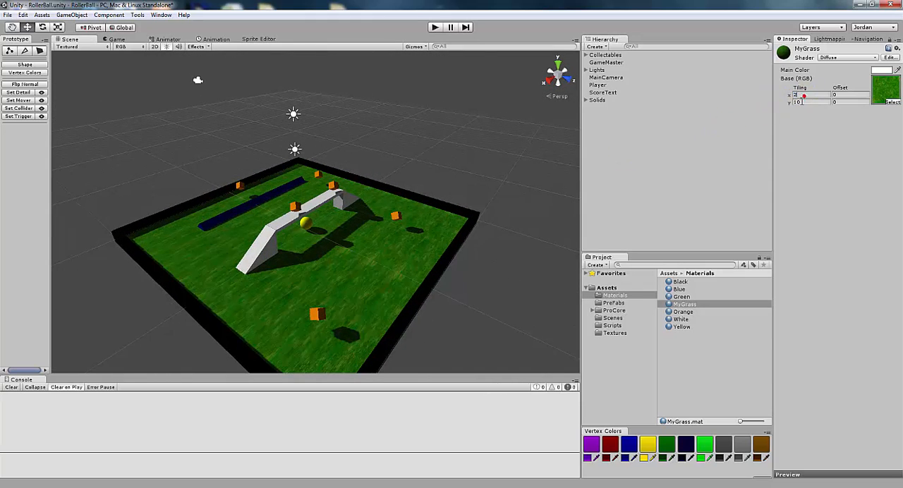
pyautogui.write('2')
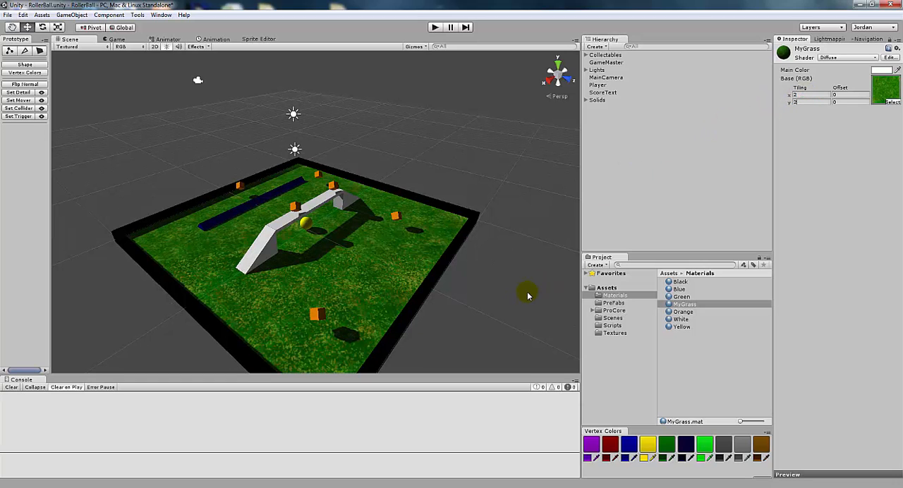
pyautogui.keyDown('alt'); pyautogui.moveTo(435, 296); pyautogui.dragTo(643, 292); pyautogui.keyUp('alt')
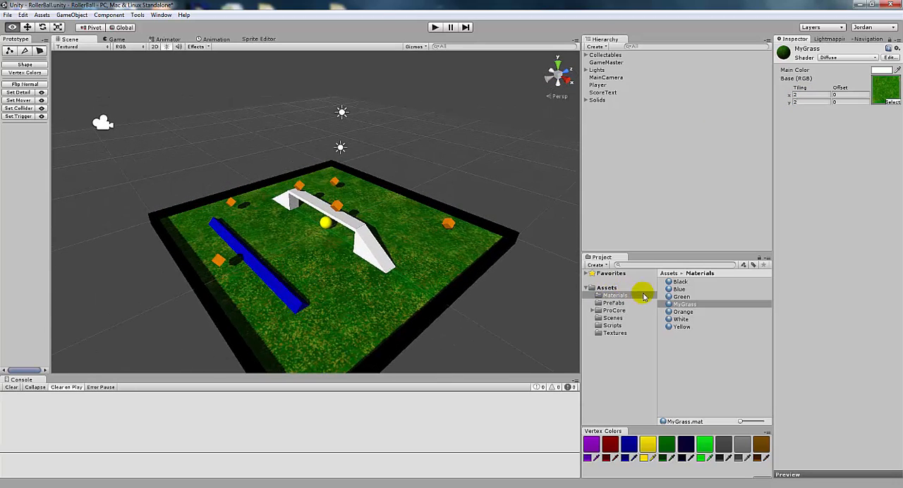
pyautogui.keyDown('alt'); pyautogui.moveTo(336, 288); pyautogui.dragTo(617, 270); pyautogui.keyUp('alt')
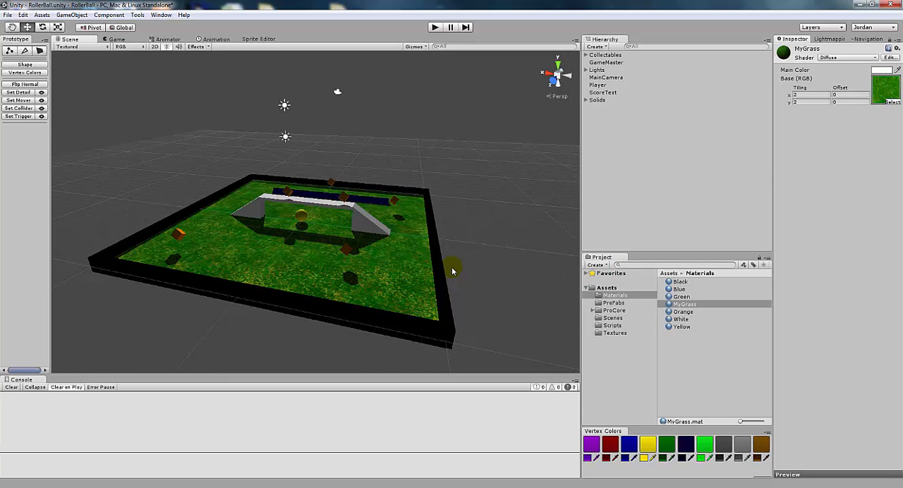
# - Import ManaBar.psd from the Development Pics folder in Pictures into the project's Textures folder
pyautogui.click(612, 334)
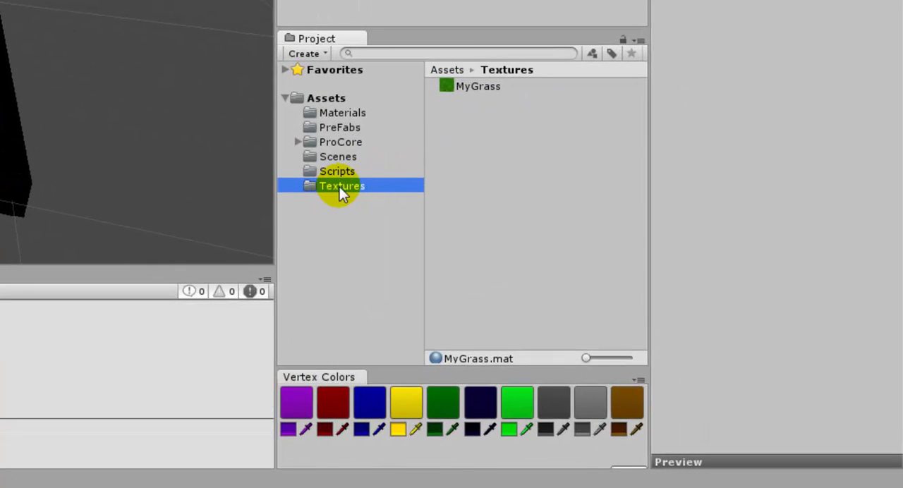
pyautogui.rightClick(339, 188)
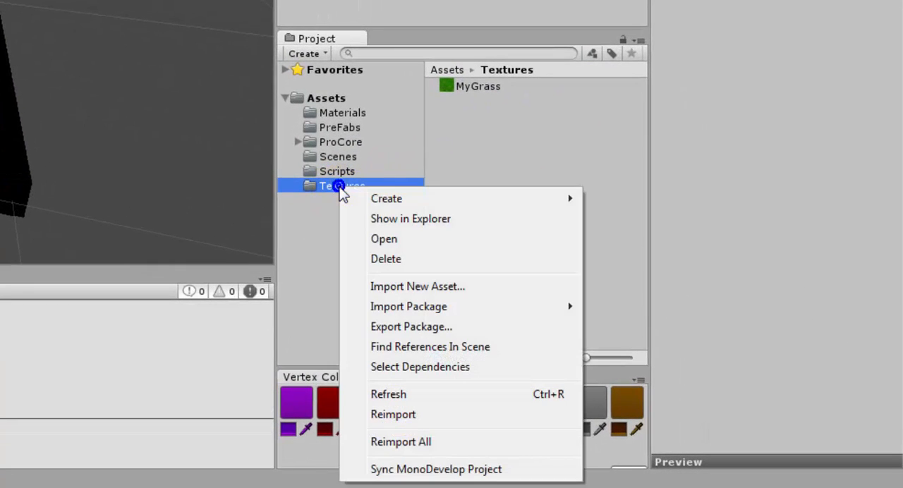
pyautogui.click(410, 288)
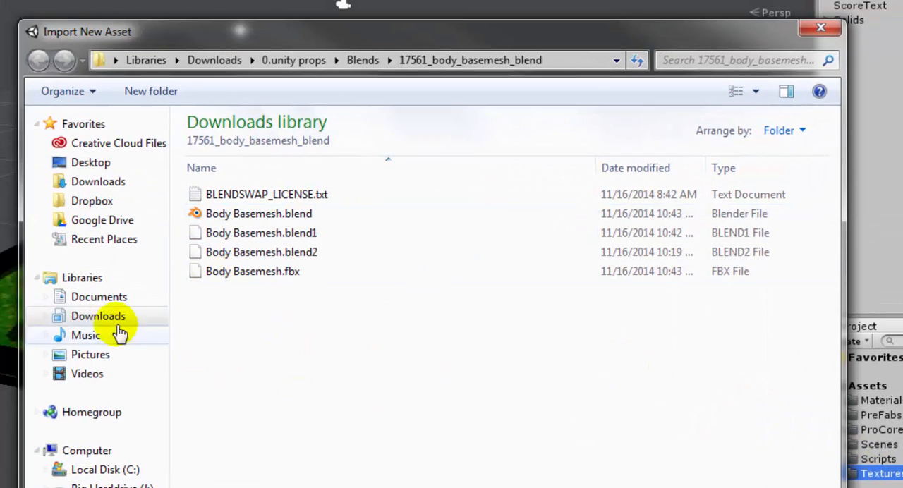
pyautogui.click(99, 298)
pyautogui.click(90, 354)
pyautogui.doubleClick(756, 215)
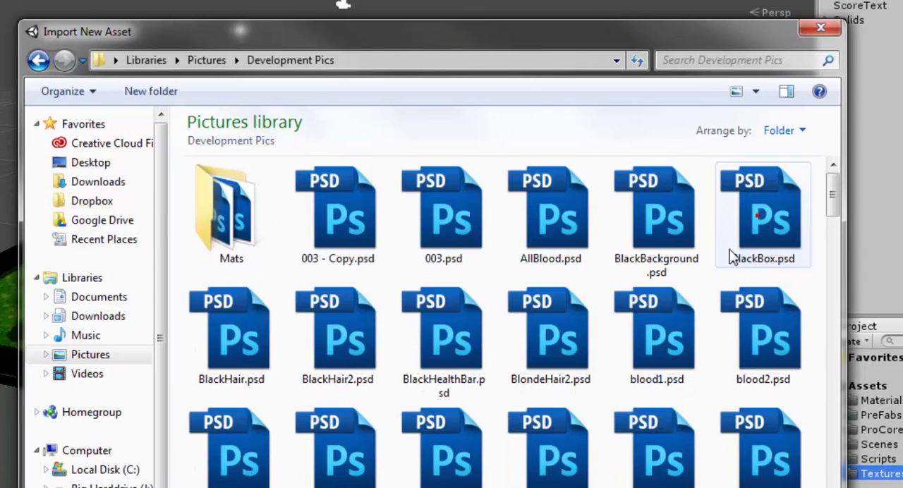
pyautogui.scroll(-5, 587, 358)
pyautogui.scroll(-10, 587, 359)
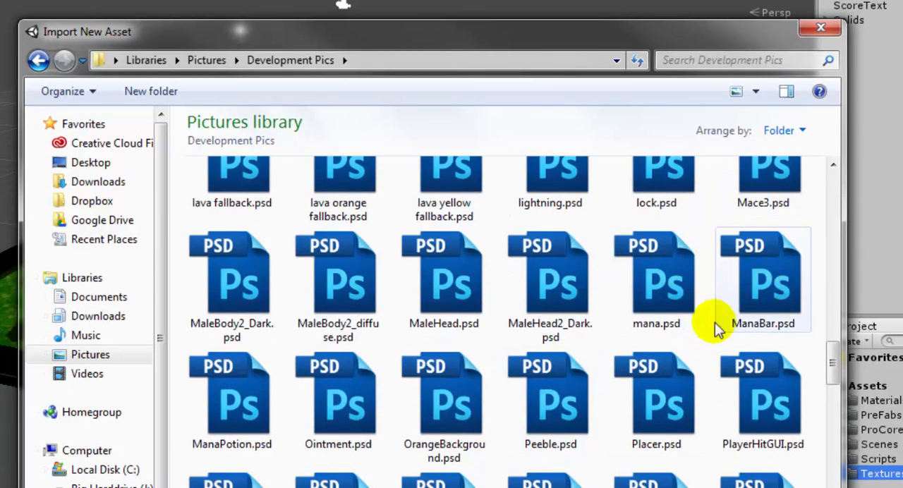
pyautogui.click(764, 289)
pyautogui.doubleClick(763, 289)
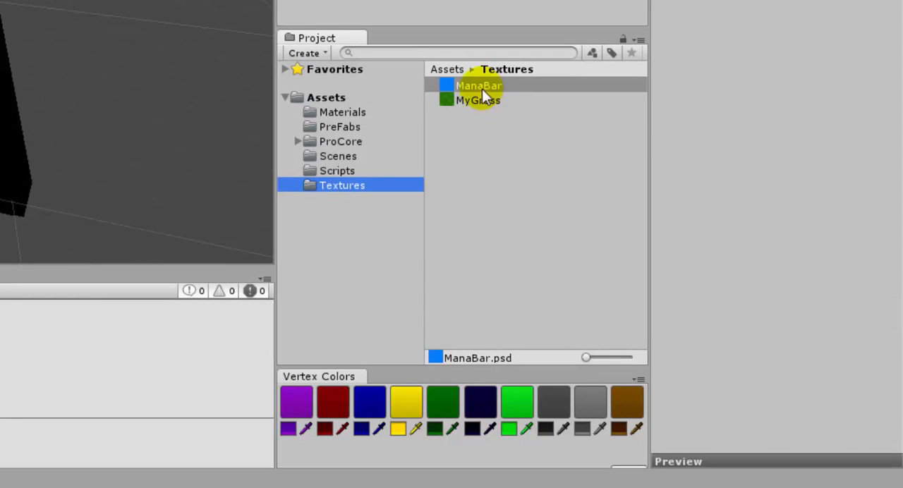
# - Delete the imported ManaBar texture from the Textures folder
pyautogui.rightClick(331, 184)
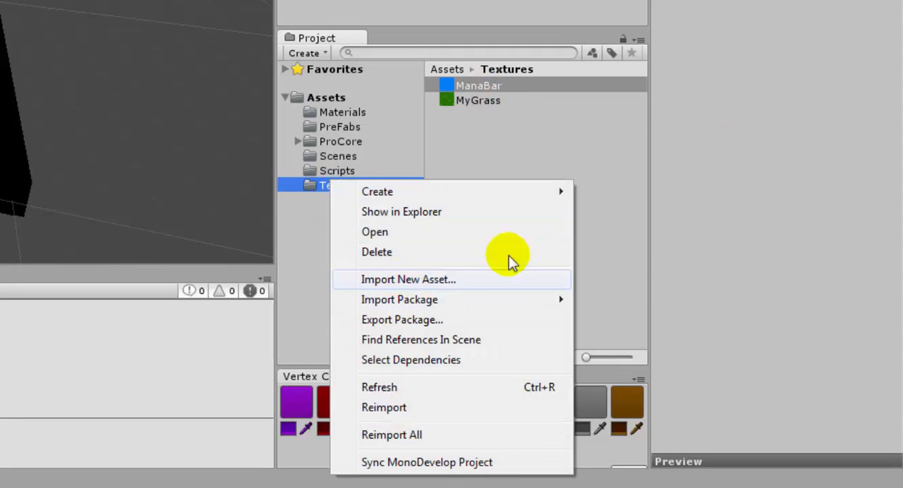
pyautogui.click(511, 143)
pyautogui.click(479, 87)
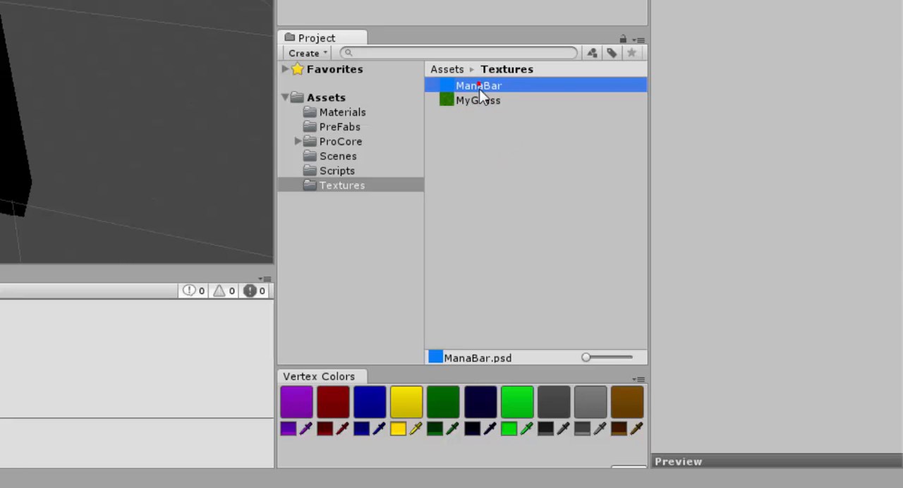
pyautogui.press('Delete')
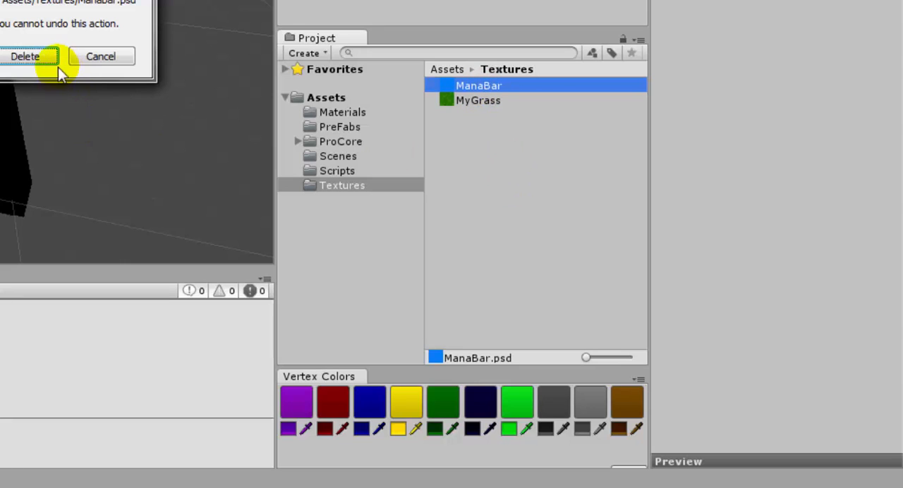
pyautogui.click(28, 56)
# - Select the MyGrass material in the Materials folder and change its shader to Bumped Diffuse
pyautogui.click(484, 85)
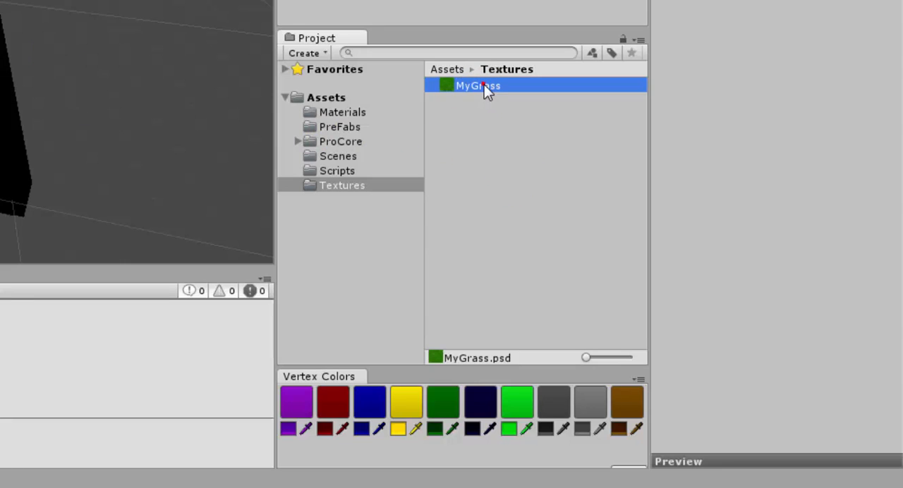
pyautogui.click(337, 110)
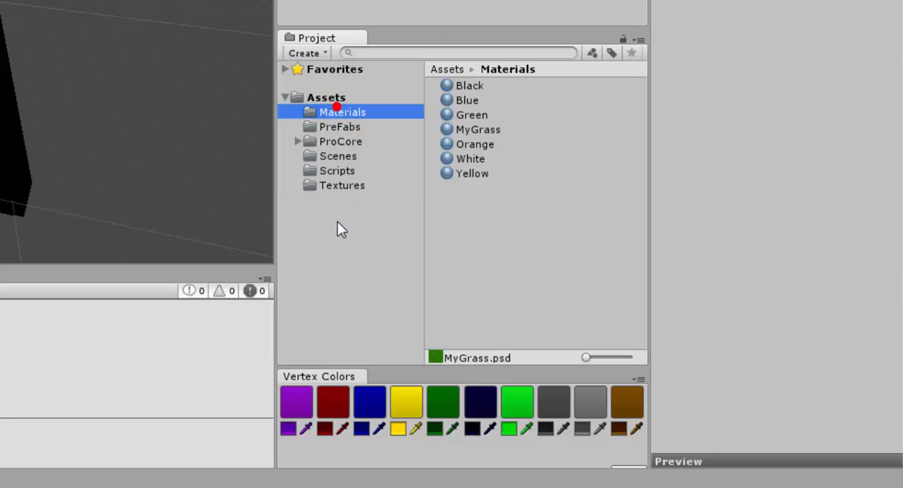
pyautogui.click(470, 131)
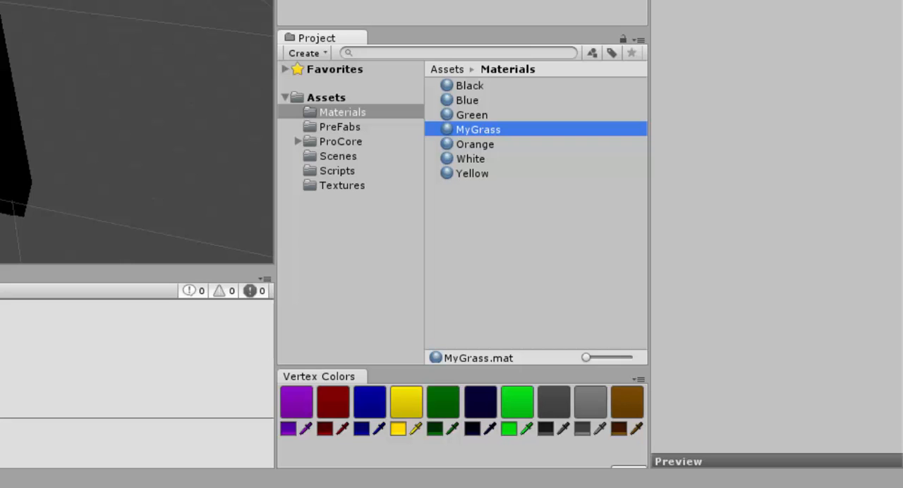
pyautogui.scroll(5, 121, 132)
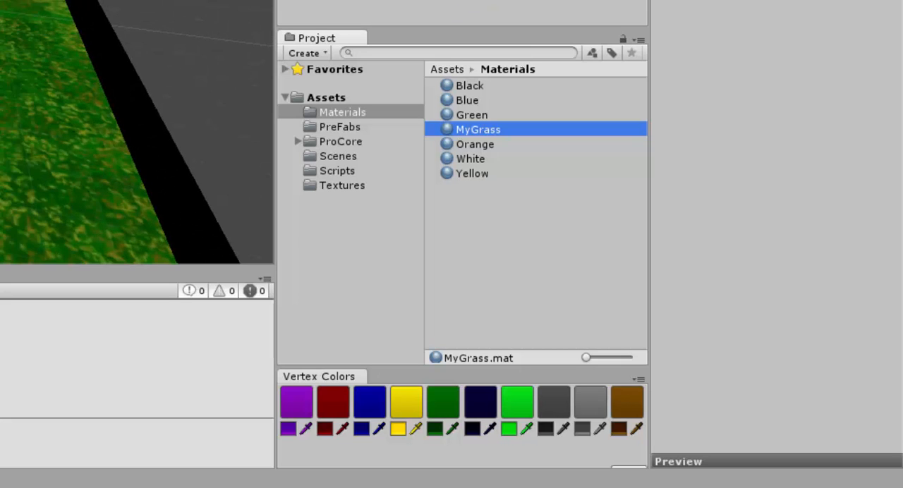
pyautogui.scroll(-2, 121, 133)
pyautogui.scroll(-1, 121, 133)
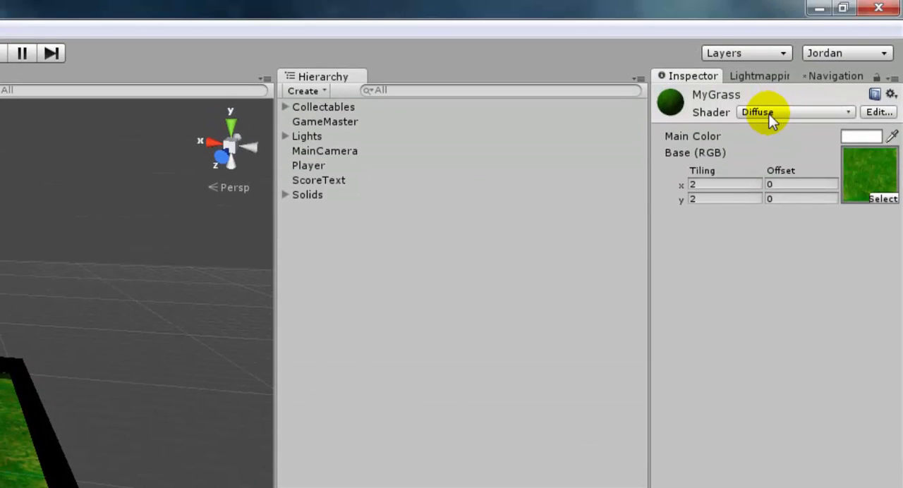
pyautogui.click(771, 114)
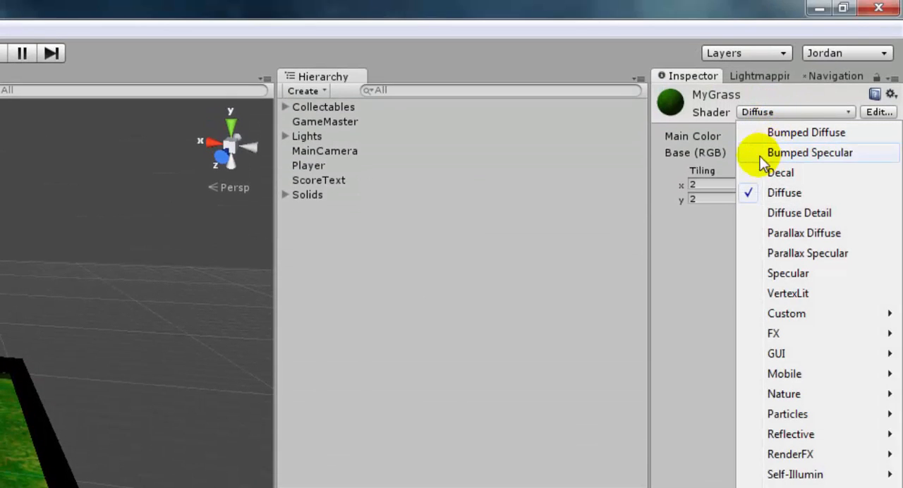
pyautogui.click(816, 136)
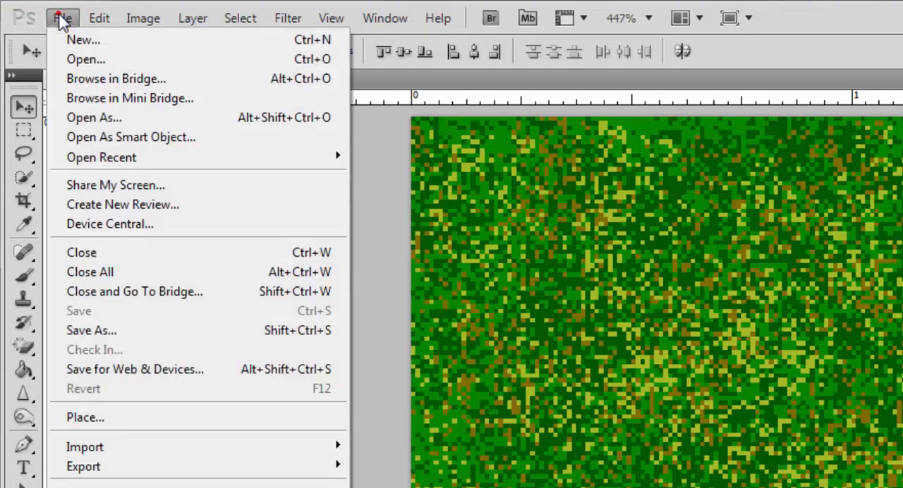
# - In Photoshop, save a version of the grass image as MyGrassNormal.psd in the project's Textures folder
pyautogui.click(119, 337)
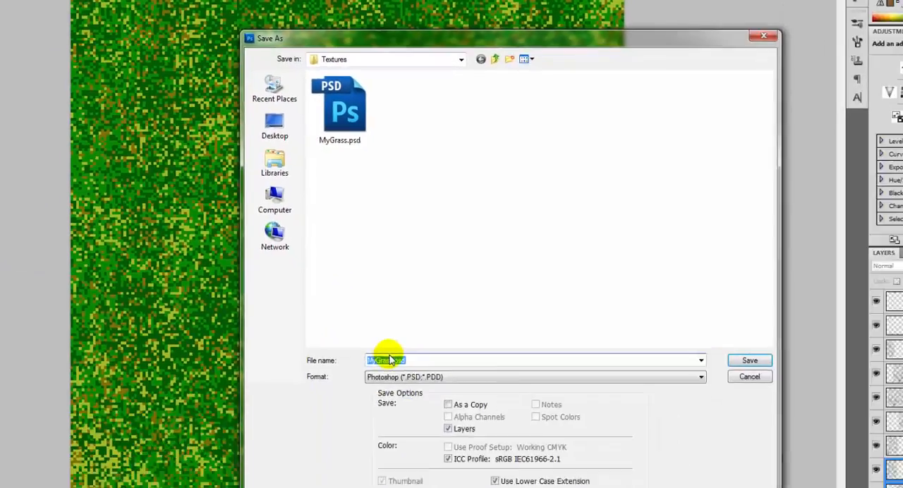
pyautogui.click(330, 317)
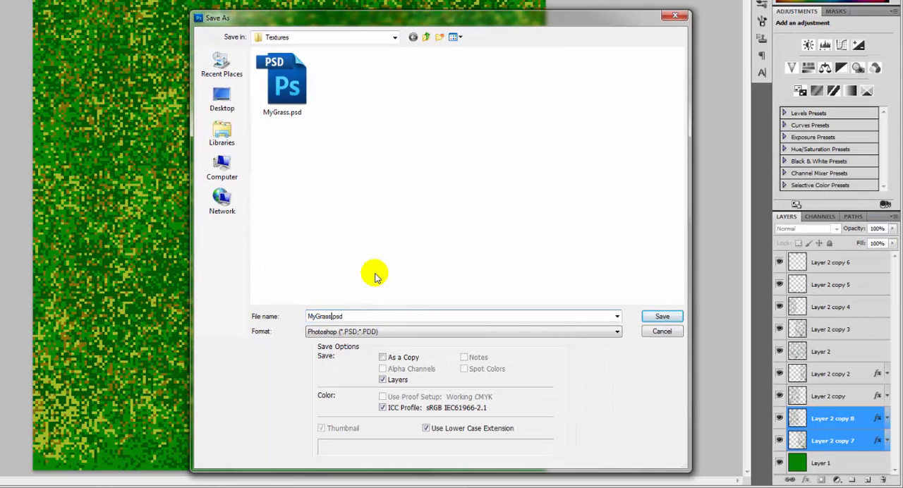
pyautogui.write('Norm')
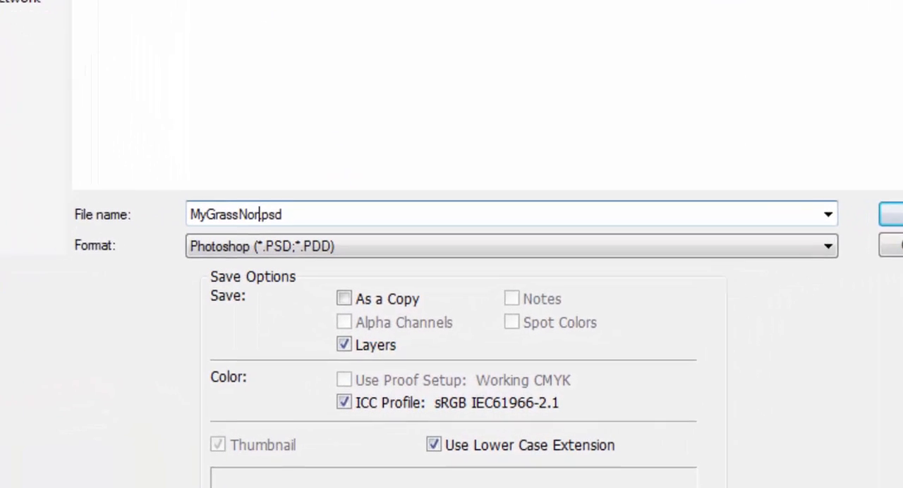
pyautogui.write('al')
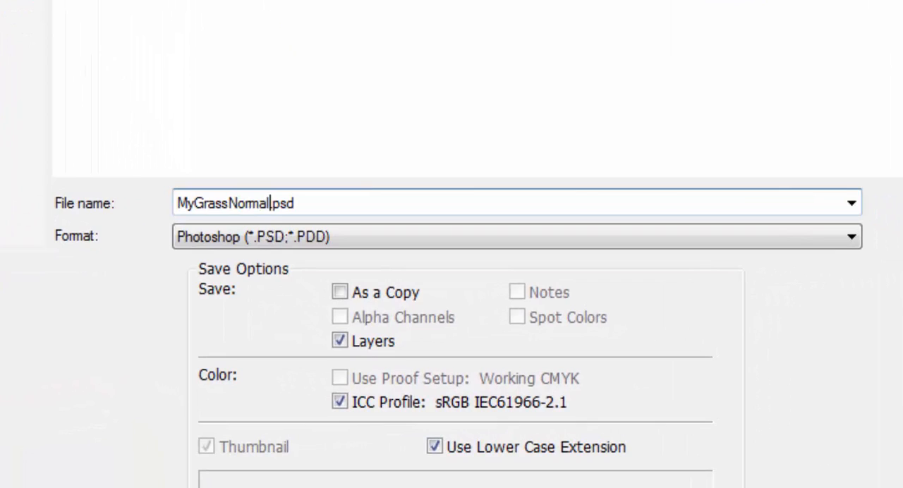
pyautogui.press('Return')
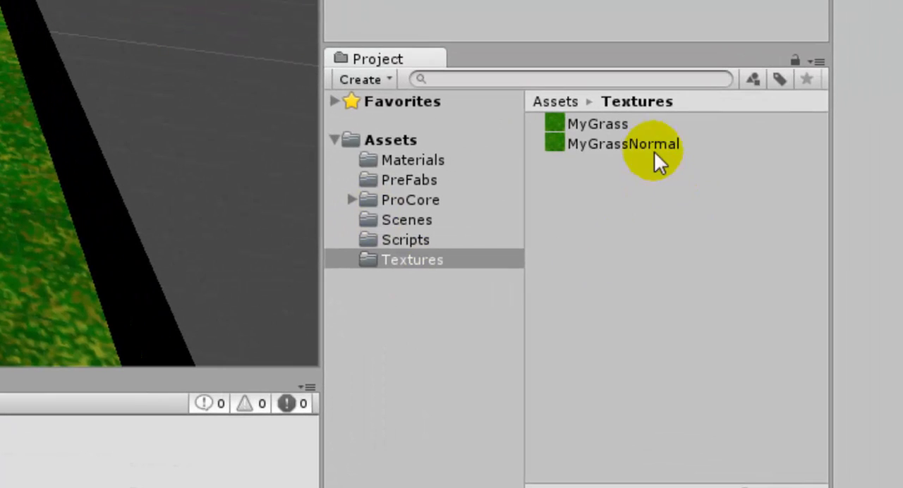
# - In Unity, change the MyGrassNormal texture's type to Normal map, apply the import settings and enlarge its preview
pyautogui.click(647, 144)
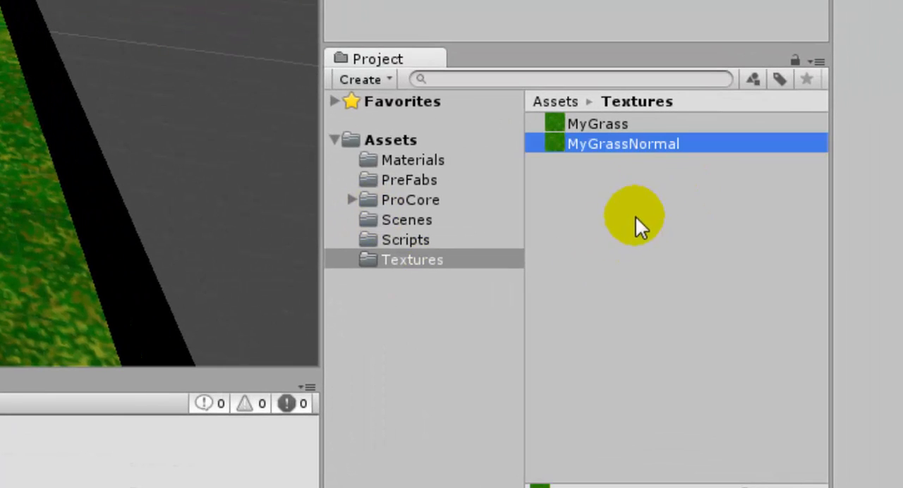
pyautogui.click(597, 125)
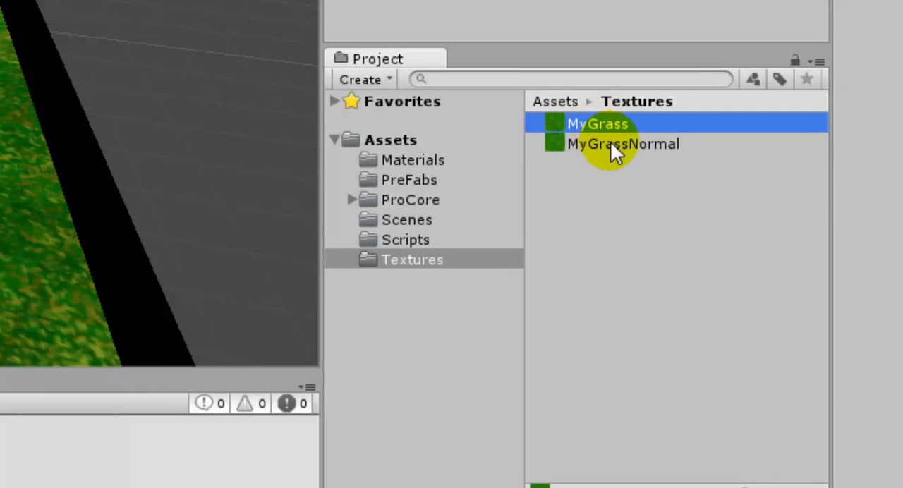
pyautogui.click(613, 145)
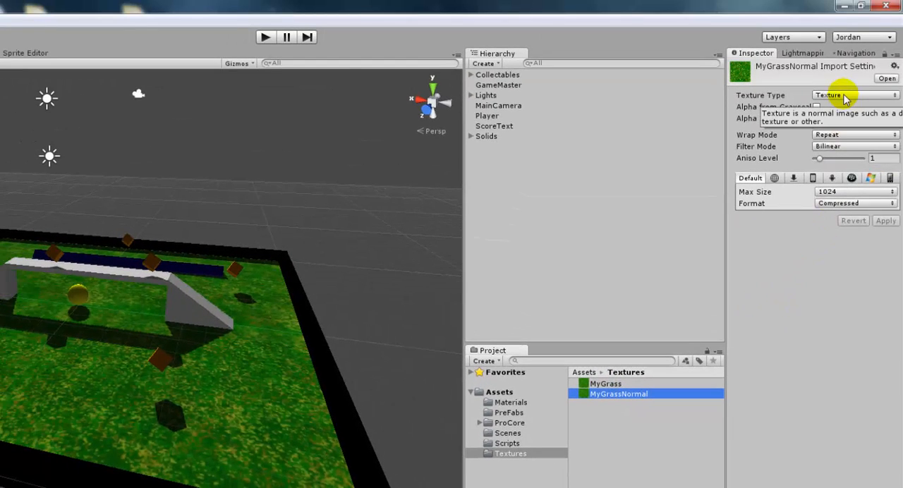
pyautogui.click(846, 97)
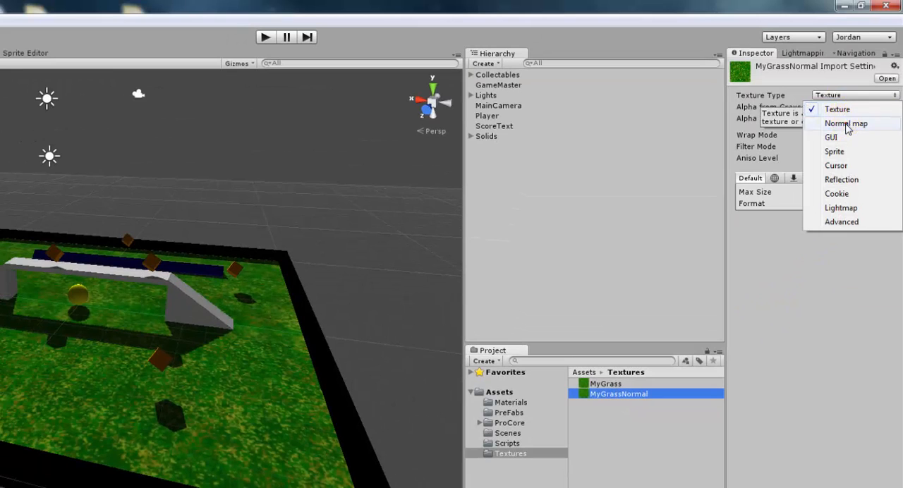
pyautogui.click(845, 124)
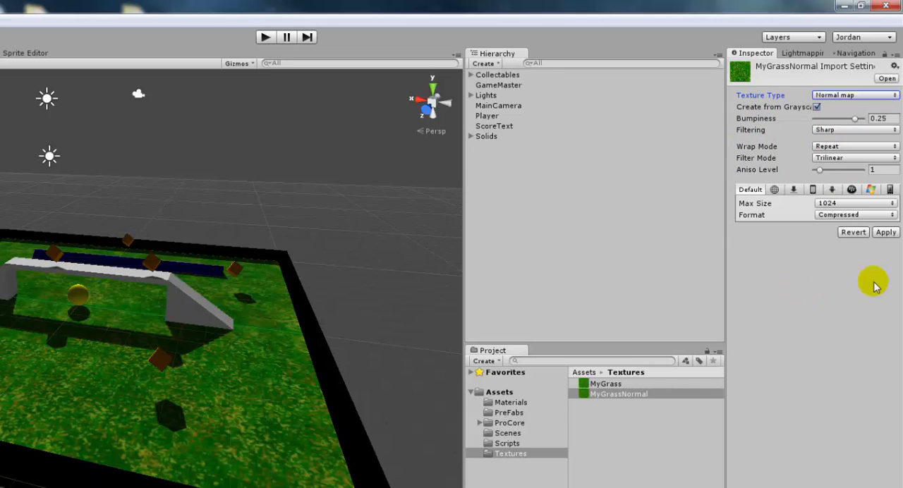
pyautogui.click(883, 233)
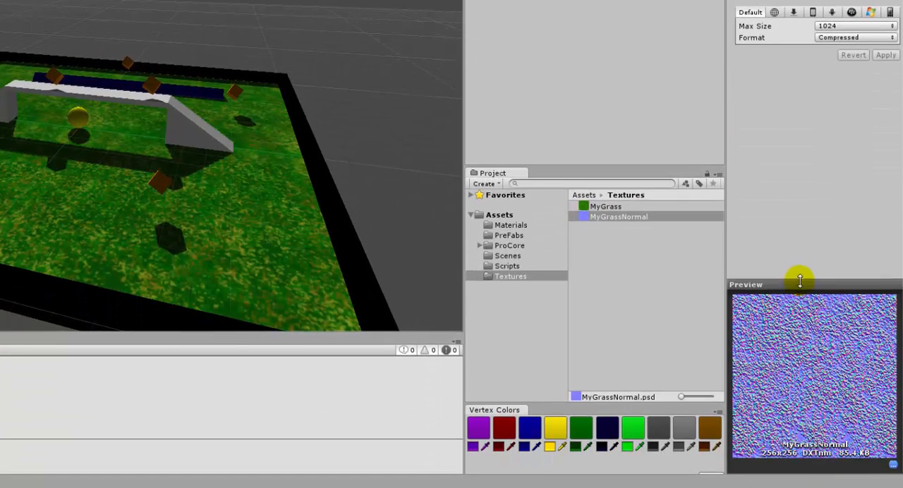
pyautogui.moveTo(800, 281); pyautogui.dragTo(800, 267)
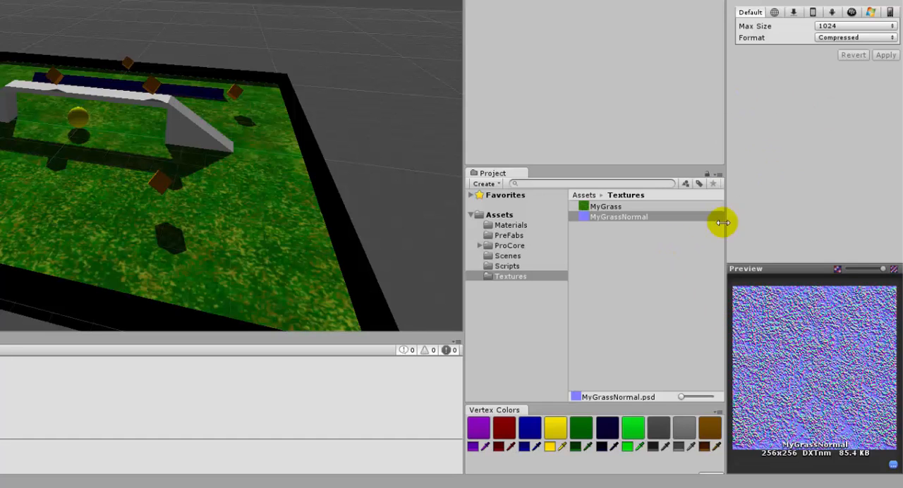
# - Assign the MyGrassNormal texture as the MyGrass material's normal map
pyautogui.click(510, 225)
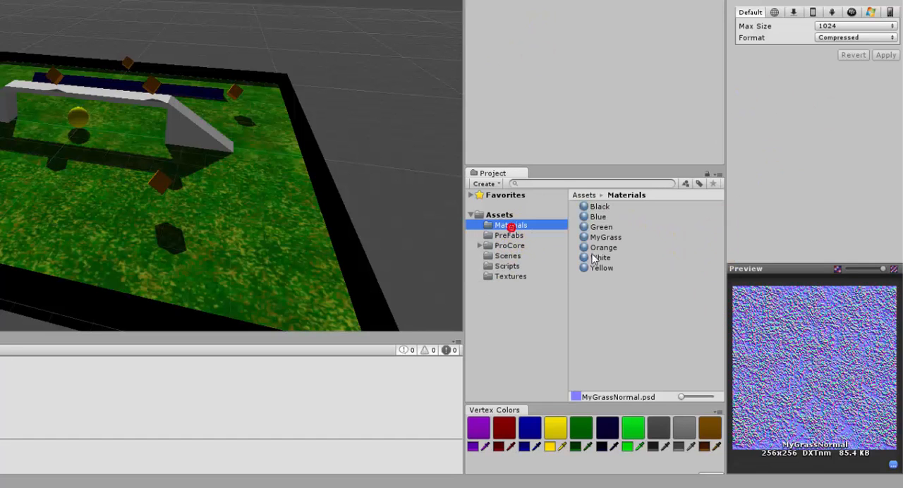
pyautogui.click(604, 237)
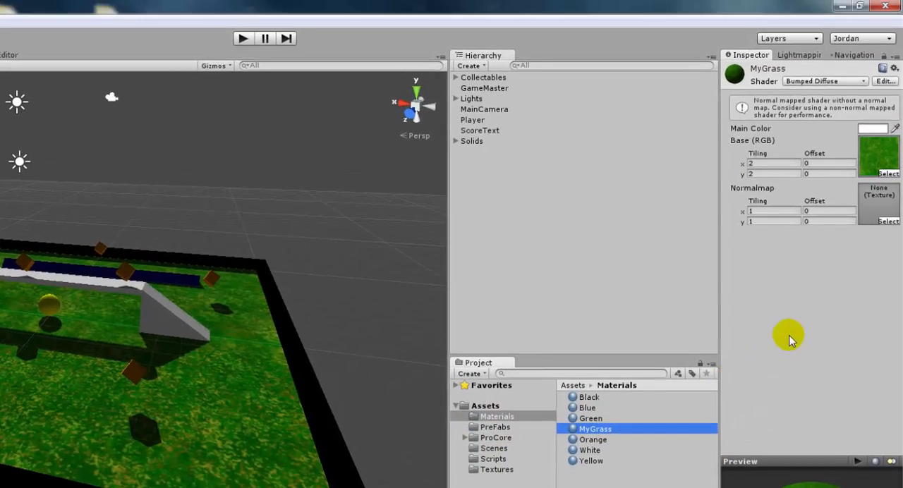
pyautogui.click(499, 468)
pyautogui.moveTo(600, 415); pyautogui.dragTo(877, 213)
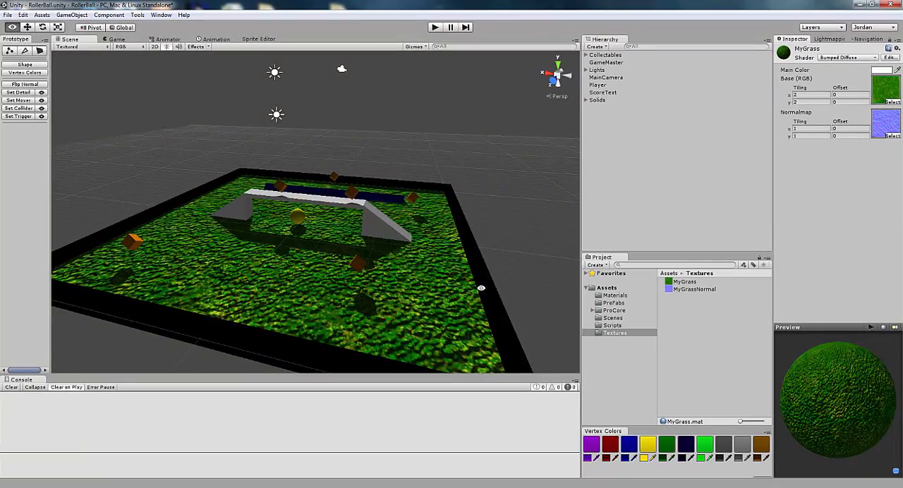
# - Examine the normal-mapped grass ground in the scene from several angles and distances
pyautogui.keyDown('alt'); pyautogui.moveTo(307, 405); pyautogui.dragTo(234, 453); pyautogui.keyUp('alt')
pyautogui.keyDown('alt'); pyautogui.moveTo(429, 321); pyautogui.dragTo(458, 302); pyautogui.keyUp('alt')
pyautogui.scroll(-4, 390, 316)
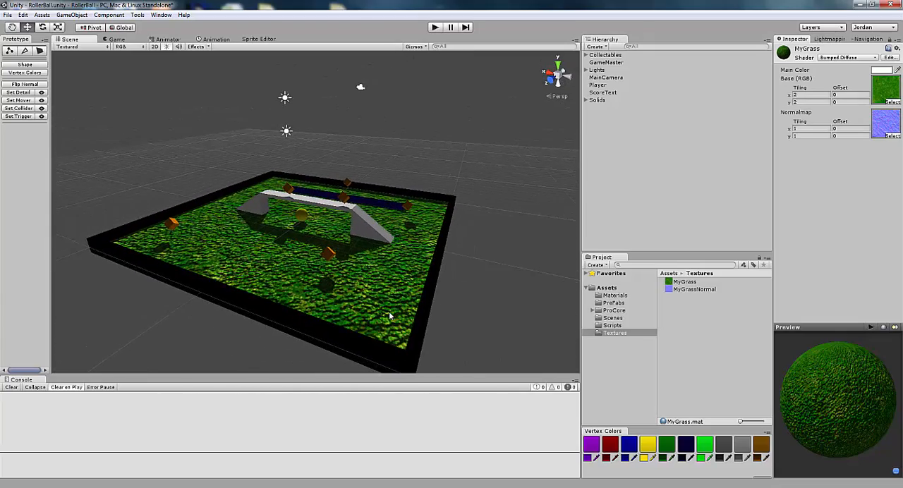
pyautogui.scroll(4, 391, 316)
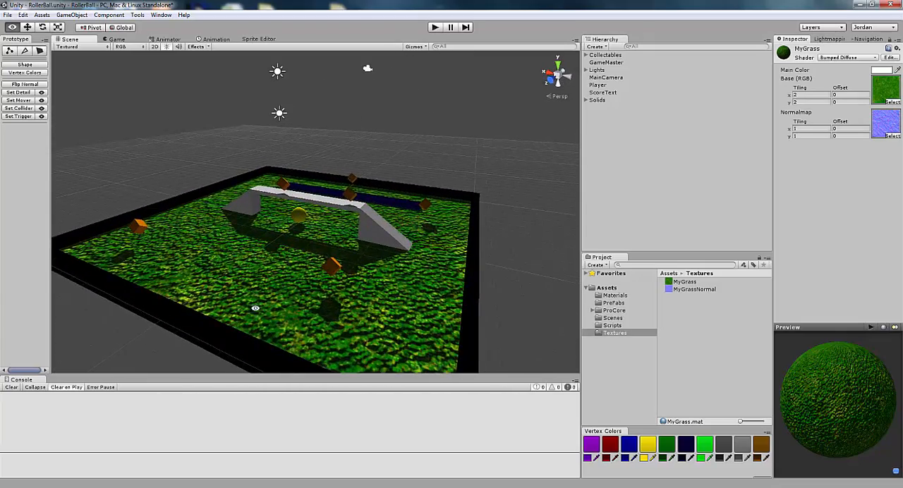
pyautogui.keyDown('alt'); pyautogui.moveTo(255, 309); pyautogui.dragTo(381, 333); pyautogui.keyUp('alt')
pyautogui.scroll(-2, 374, 328)
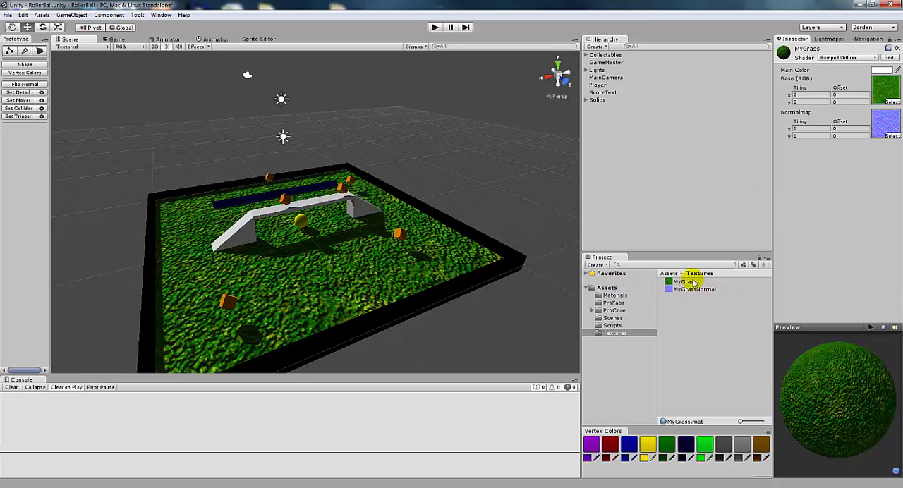
# - Try the Reflective/Bumped Diffuse and RenderFX/Skybox shaders on the MyGrass material
pyautogui.click(851, 59)
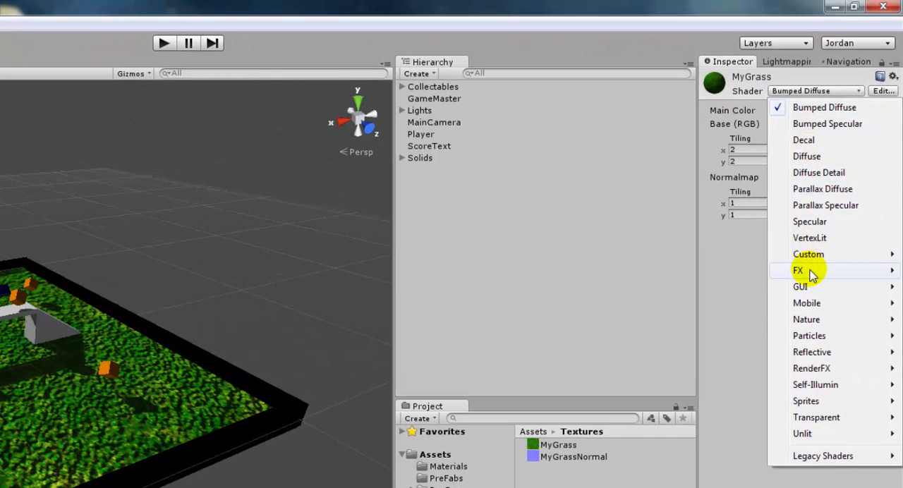
pyautogui.moveTo(811, 276)
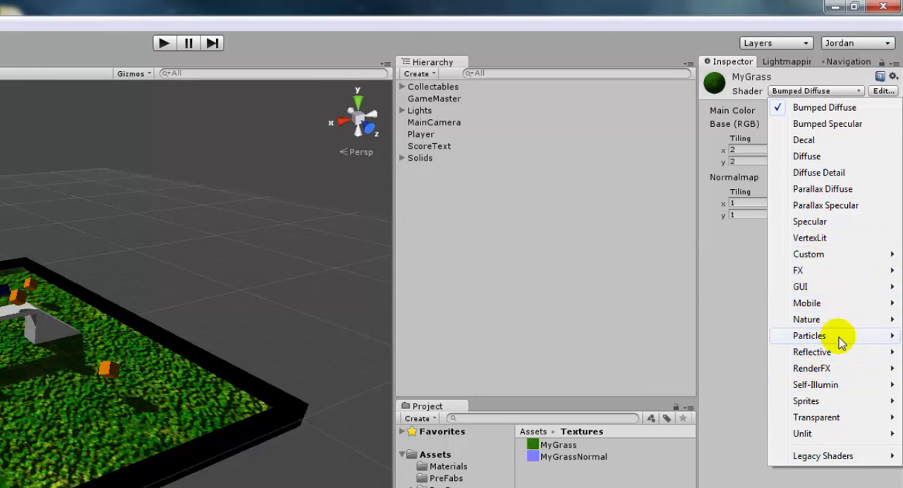
pyautogui.moveTo(834, 351)
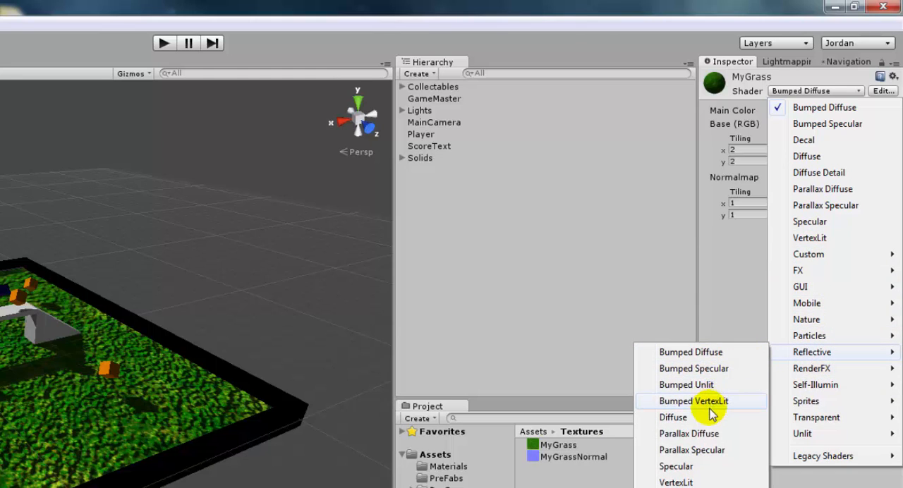
pyautogui.click(709, 352)
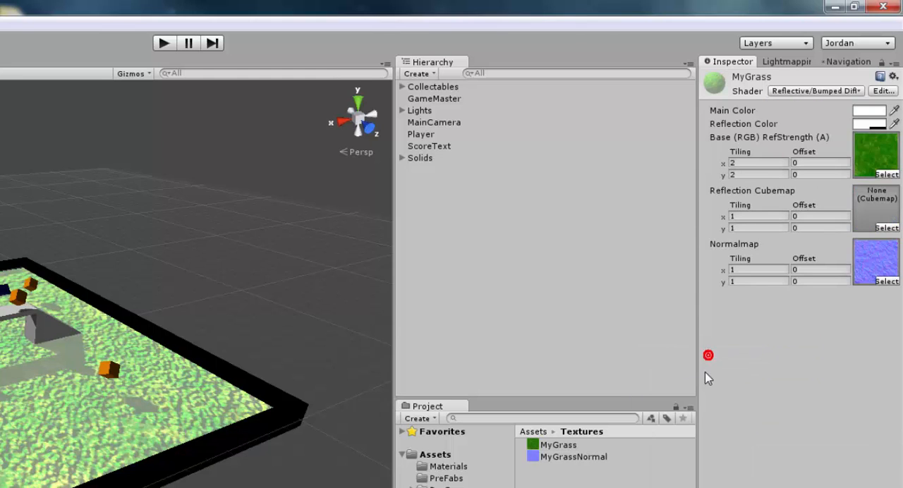
pyautogui.click(803, 91)
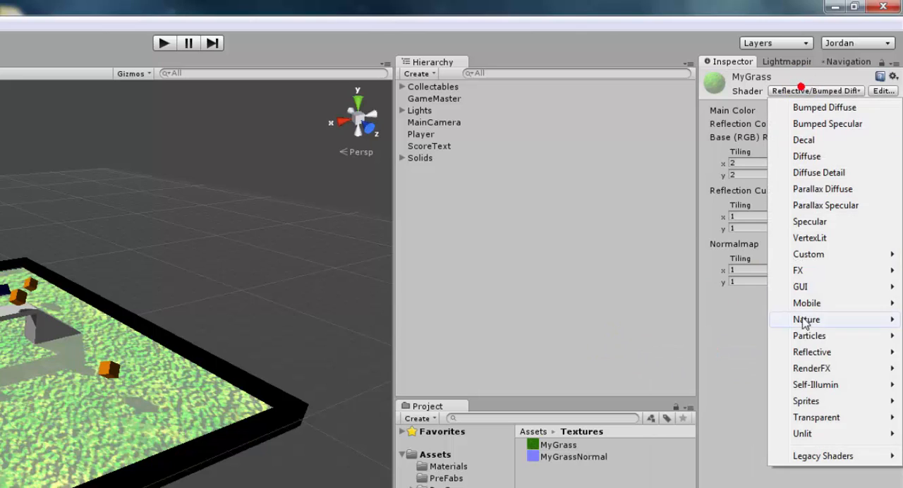
pyautogui.moveTo(811, 368)
pyautogui.click(715, 369)
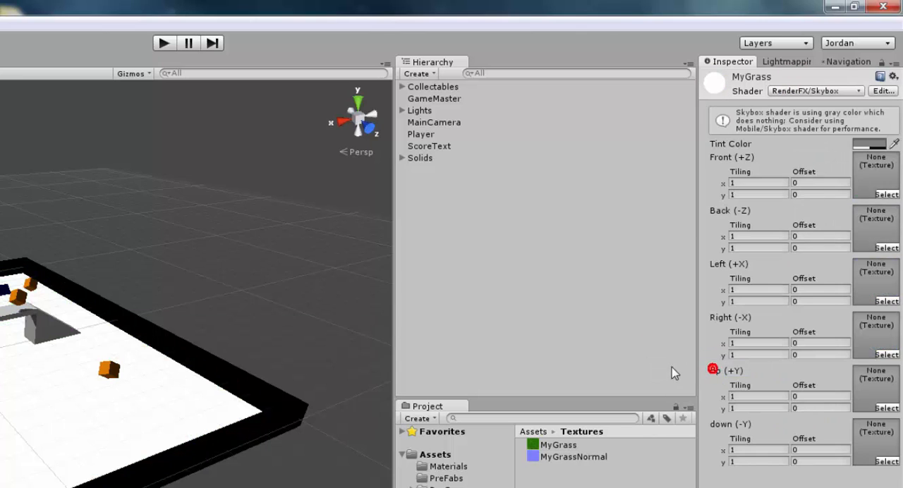
# - Try the Self-Illumin/Bumped Diffuse shader on the MyGrass material and check its look on the ground
pyautogui.click(779, 91)
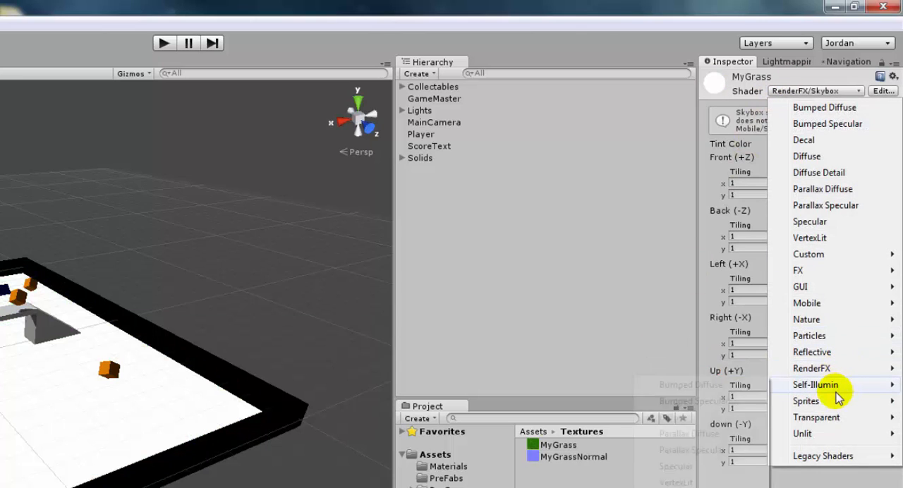
pyautogui.moveTo(818, 386)
pyautogui.click(663, 392)
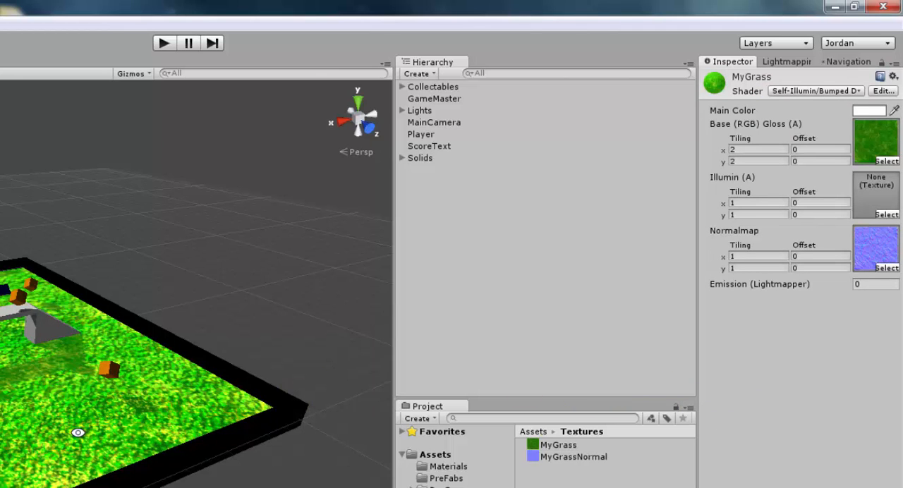
pyautogui.moveTo(78, 433)
pyautogui.keyDown('alt'); pyautogui.mouseDown()
pyautogui.moveTo(228, 399)
pyautogui.moveTo(90, 427)
pyautogui.mouseUp(); pyautogui.keyUp('alt')
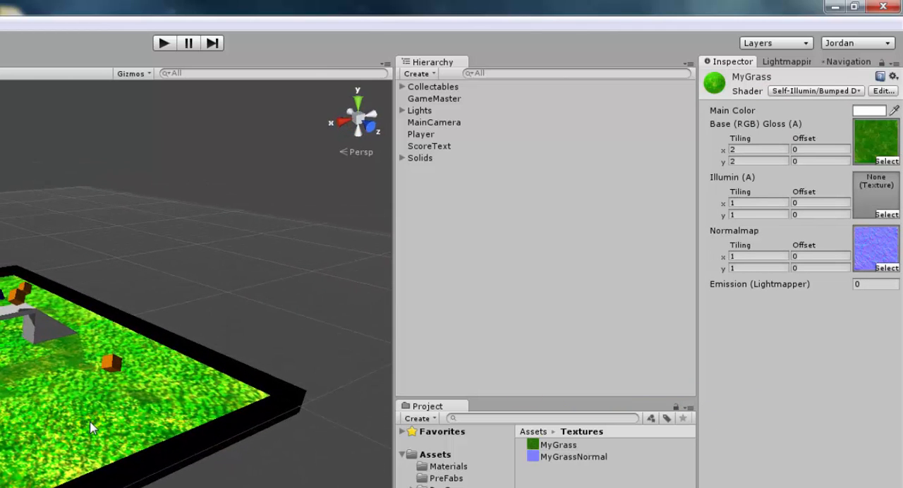
# - Change the MyGrass material's shader to Diffuse
pyautogui.click(783, 91)
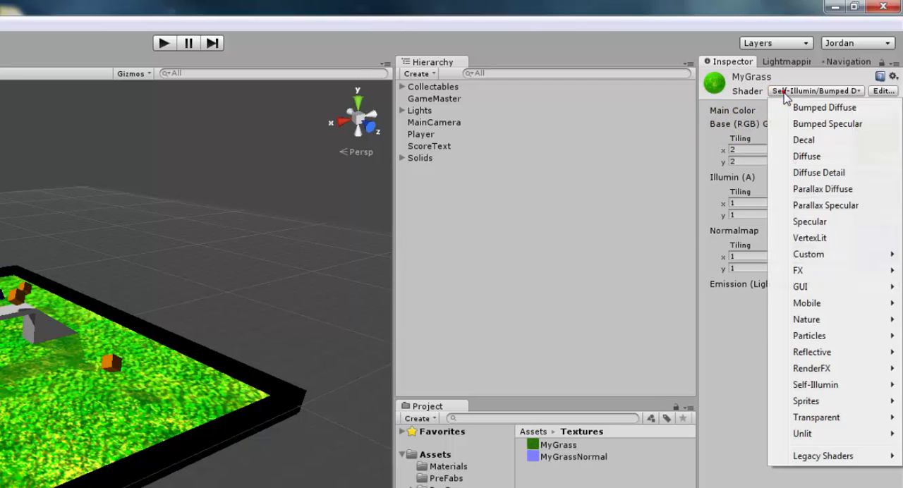
pyautogui.click(806, 156)
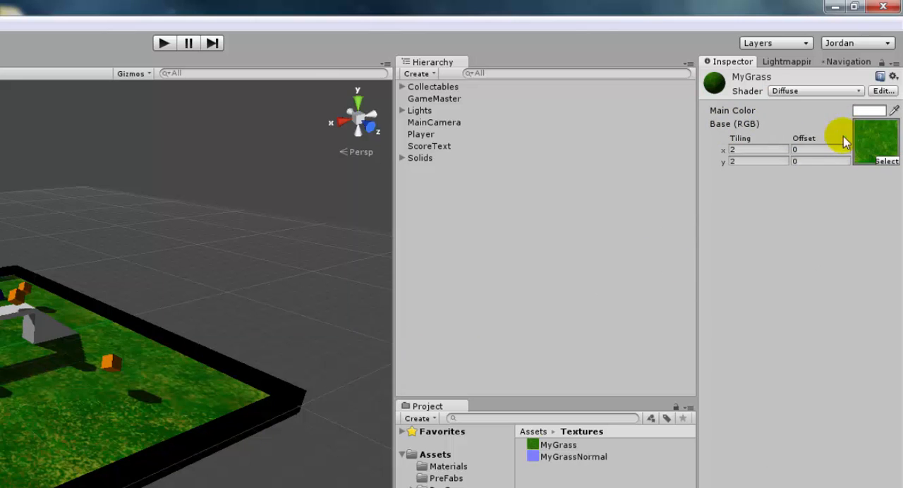
# - Try tinting the MyGrass material's main color pure red (255, 0, 0) and a lighter red (255, 124, 124)
pyautogui.click(874, 112)
pyautogui.moveTo(187, 353); pyautogui.dragTo(261, 313)
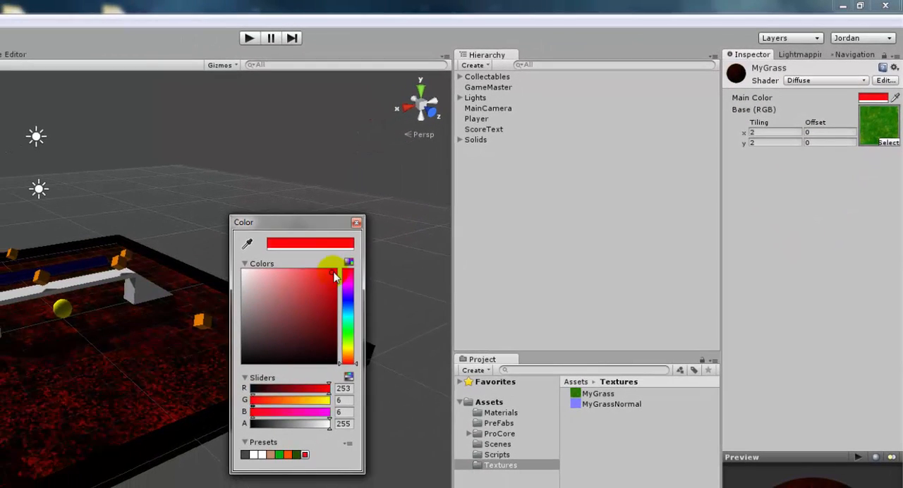
pyautogui.moveTo(335, 277); pyautogui.dragTo(347, 273)
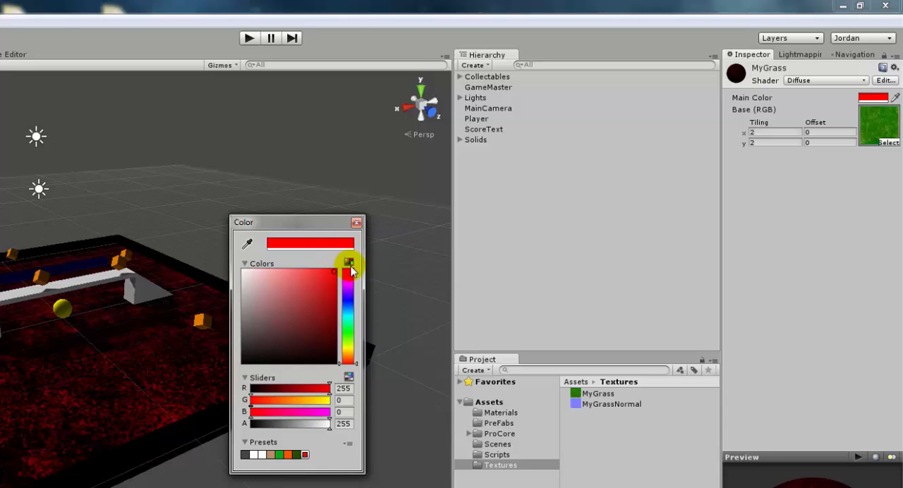
pyautogui.moveTo(336, 330)
pyautogui.mouseDown()
pyautogui.moveTo(294, 271)
pyautogui.moveTo(278, 271)
pyautogui.moveTo(289, 268)
pyautogui.mouseUp()
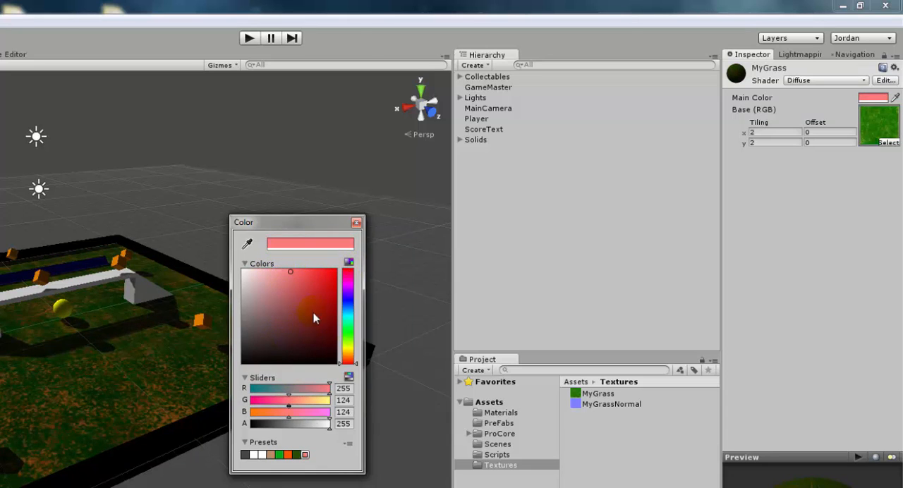
# - Try a violet-blue (104, 75, 255) and a bright green (30, 255, 0) main color on MyGrass, and return it to white
pyautogui.click(350, 297)
pyautogui.moveTo(350, 299); pyautogui.dragTo(306, 262)
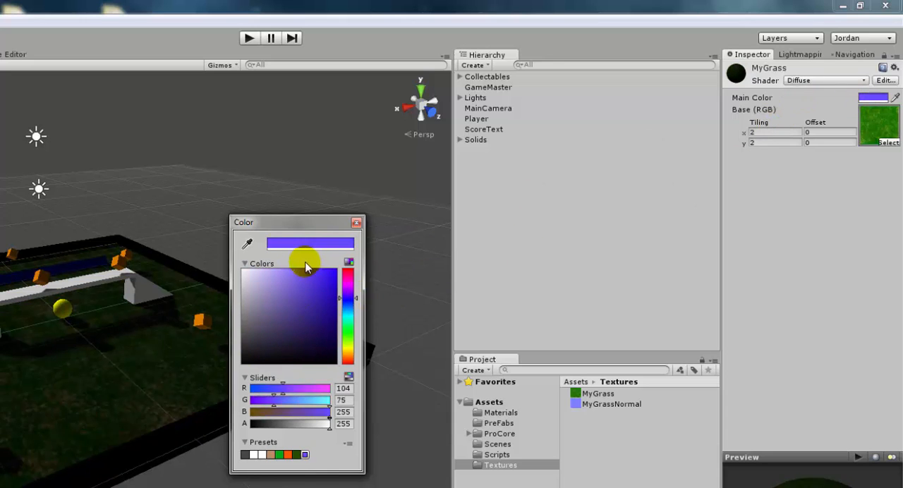
pyautogui.moveTo(353, 314); pyautogui.dragTo(352, 335)
pyautogui.moveTo(297, 300); pyautogui.dragTo(360, 266)
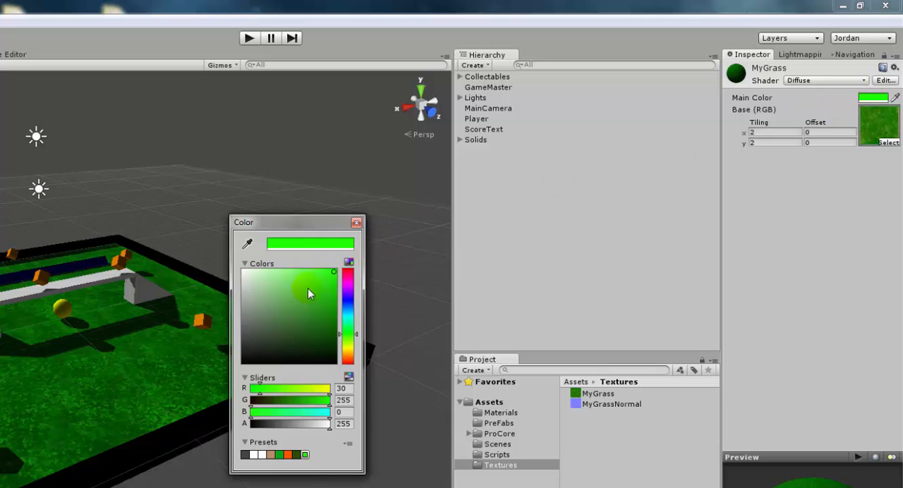
pyautogui.moveTo(308, 288)
pyautogui.mouseDown()
pyautogui.moveTo(238, 298)
pyautogui.moveTo(224, 375)
pyautogui.moveTo(324, 272)
pyautogui.moveTo(326, 298)
pyautogui.mouseUp()
pyautogui.click(351, 350)
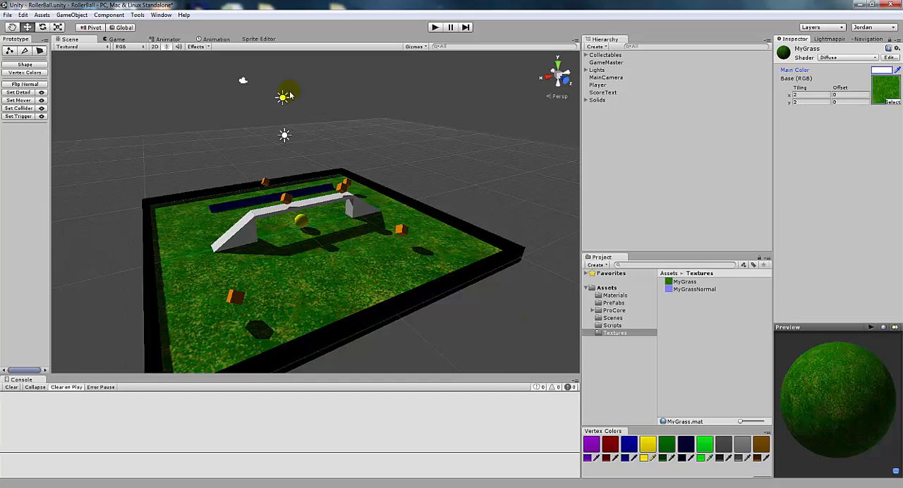
# - Open the Asset Store window and clear the messages from the console
pyautogui.click(161, 17)
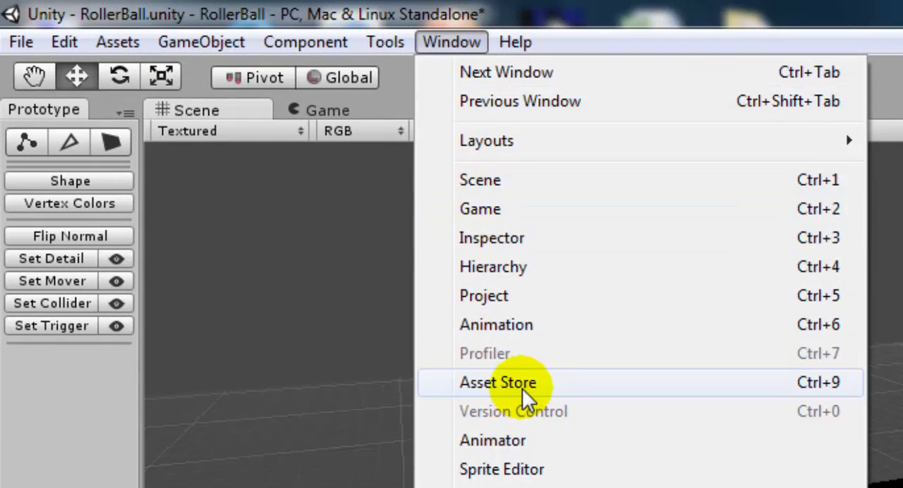
pyautogui.click(522, 388)
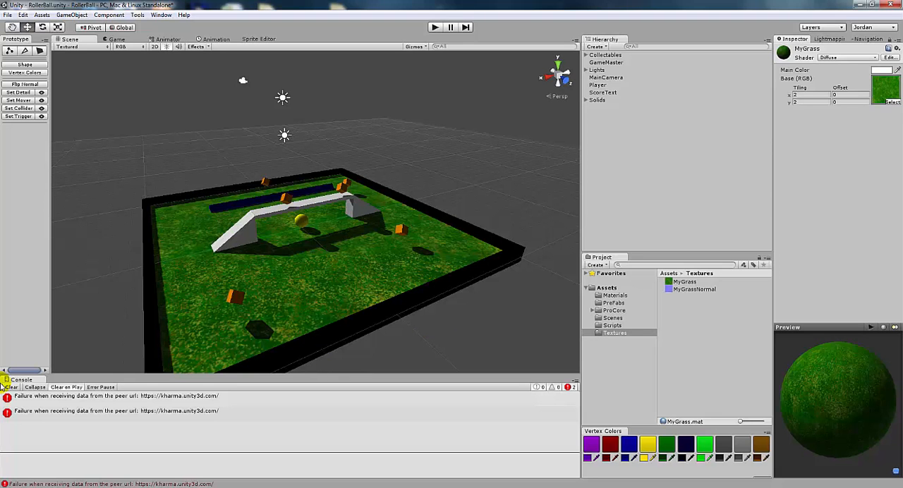
pyautogui.click(9, 388)
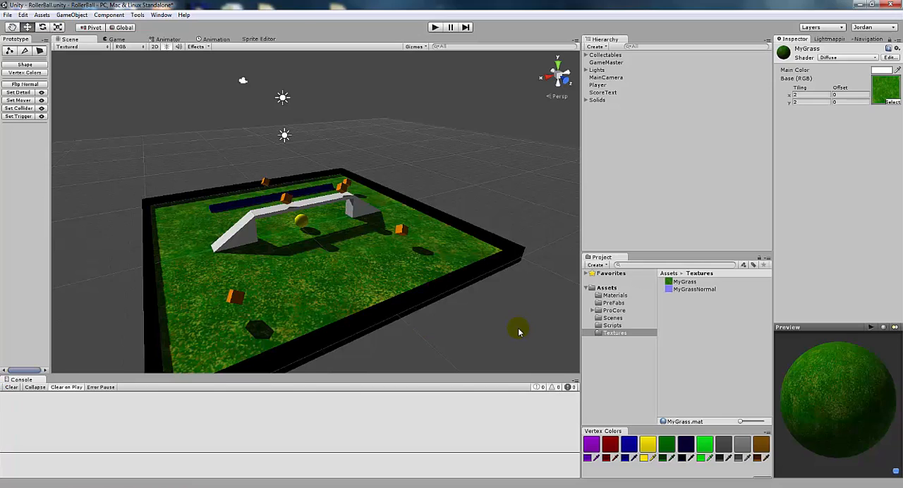